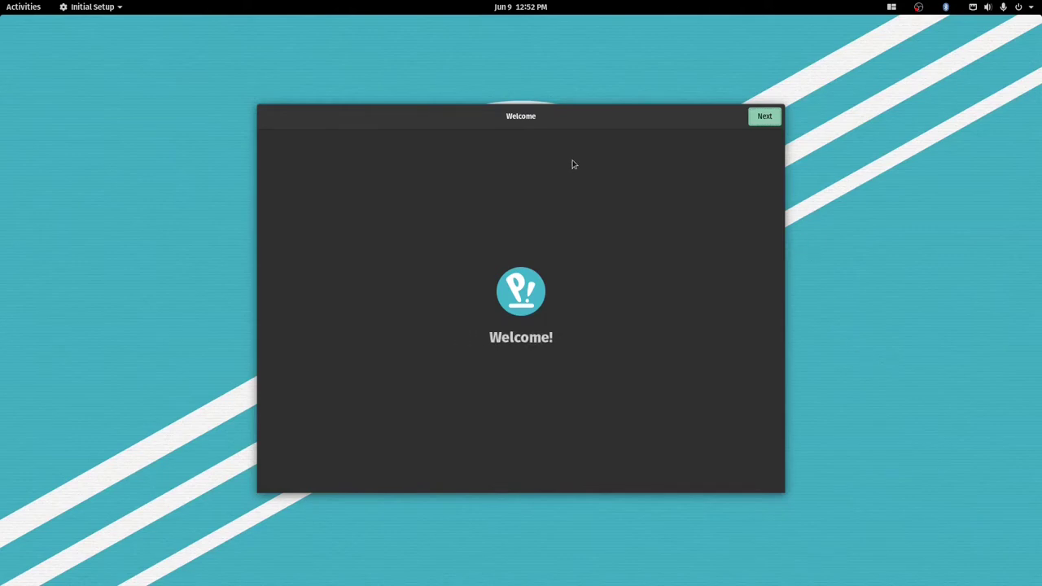
- Keep the English (US) layout, switch Location Services off, and skip Online Accounts
{"action": "left_click", "coordinate": [761, 119]}
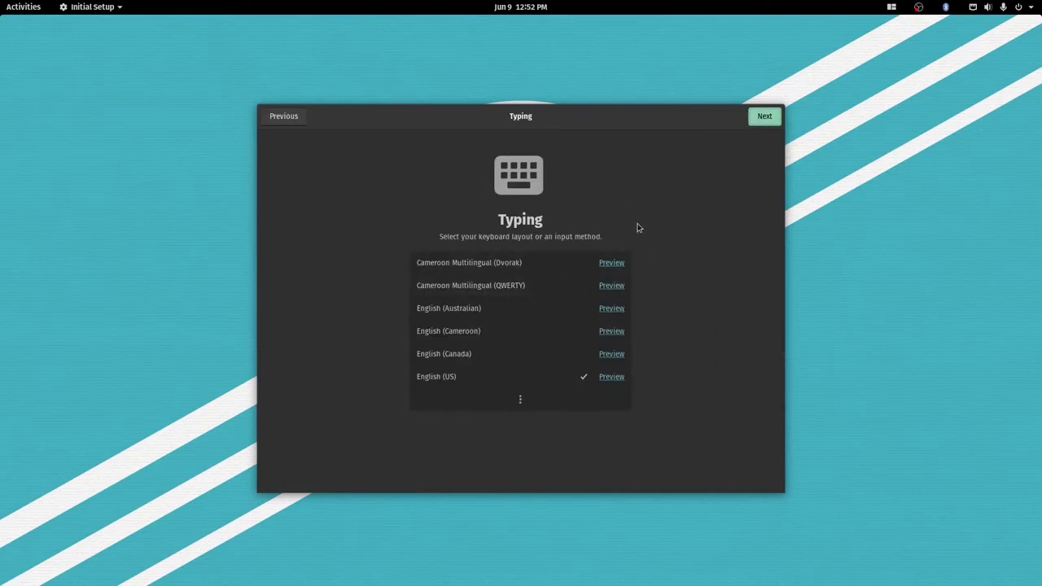
{"action": "left_click", "coordinate": [757, 119]}
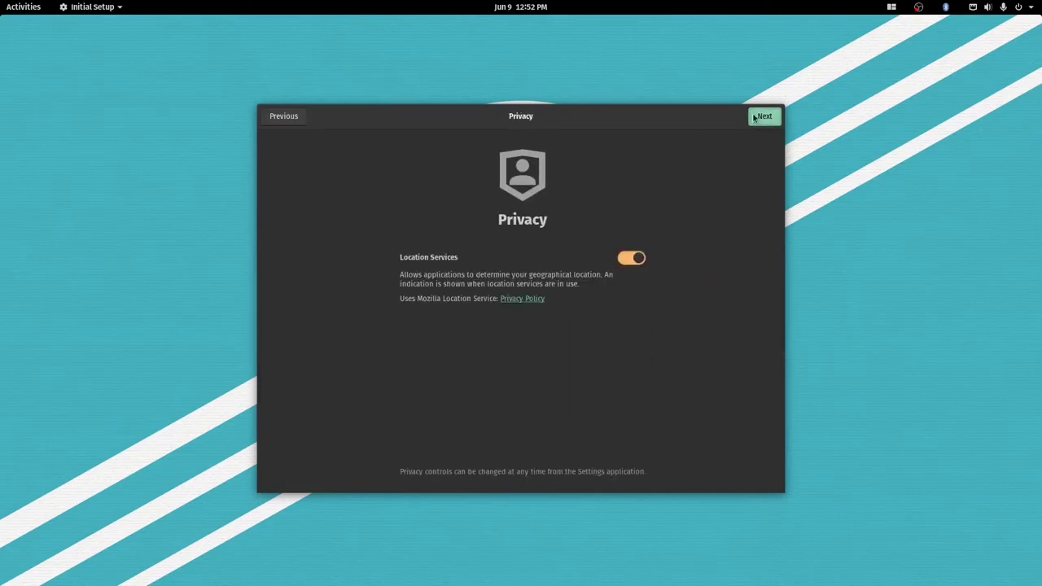
{"action": "left_click", "coordinate": [634, 258]}
{"action": "left_click", "coordinate": [758, 120]}
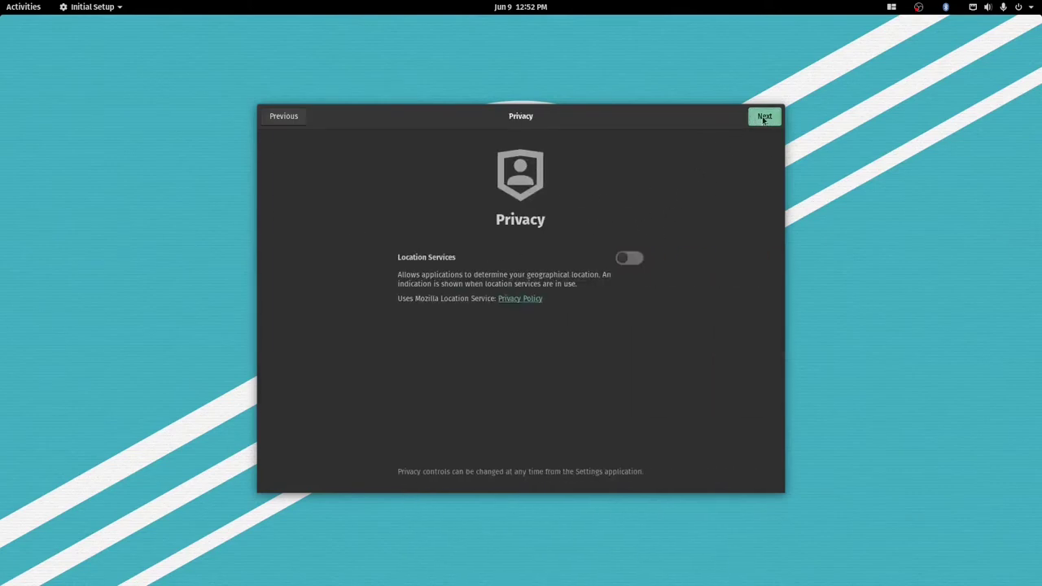
{"action": "scroll", "coordinate": [474, 310], "scroll_direction": "down", "scroll_amount": 2}
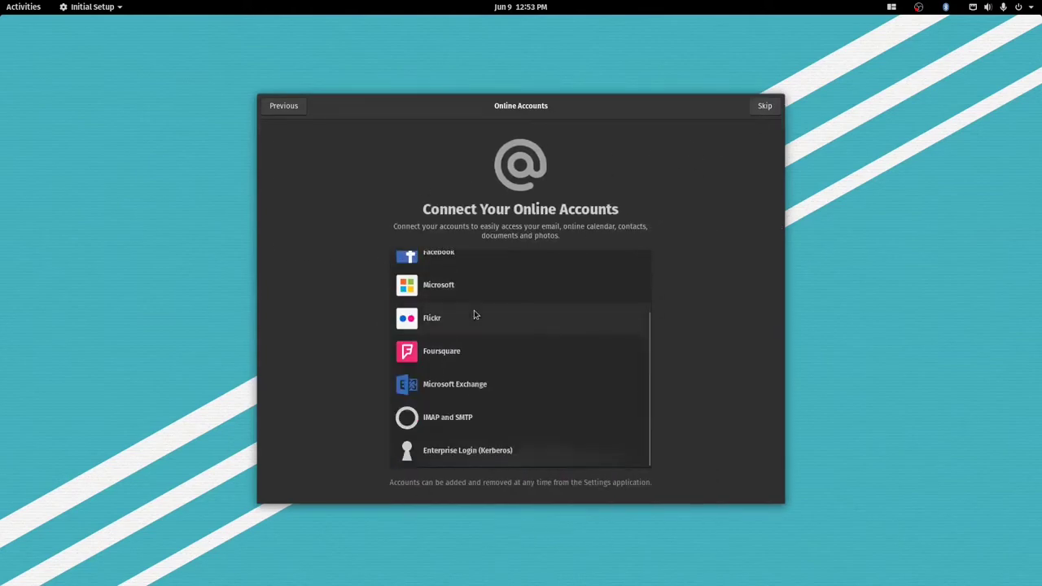
{"action": "scroll", "coordinate": [466, 303], "scroll_direction": "up", "scroll_amount": 2}
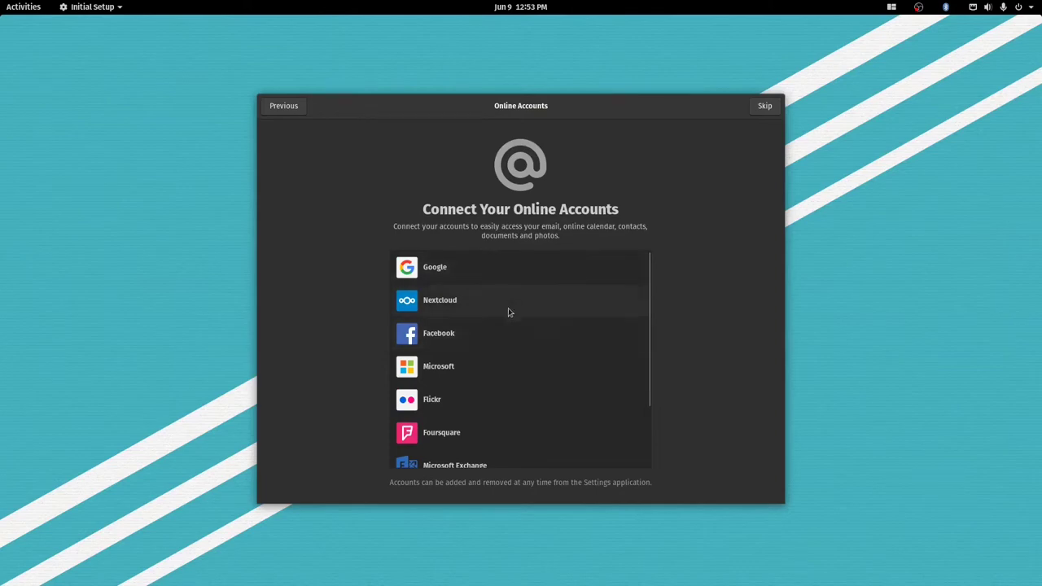
{"action": "left_click", "coordinate": [765, 107]}
- Start using Pop!_OS and scroll through the installed applications grid
{"action": "left_click", "coordinate": [524, 381]}
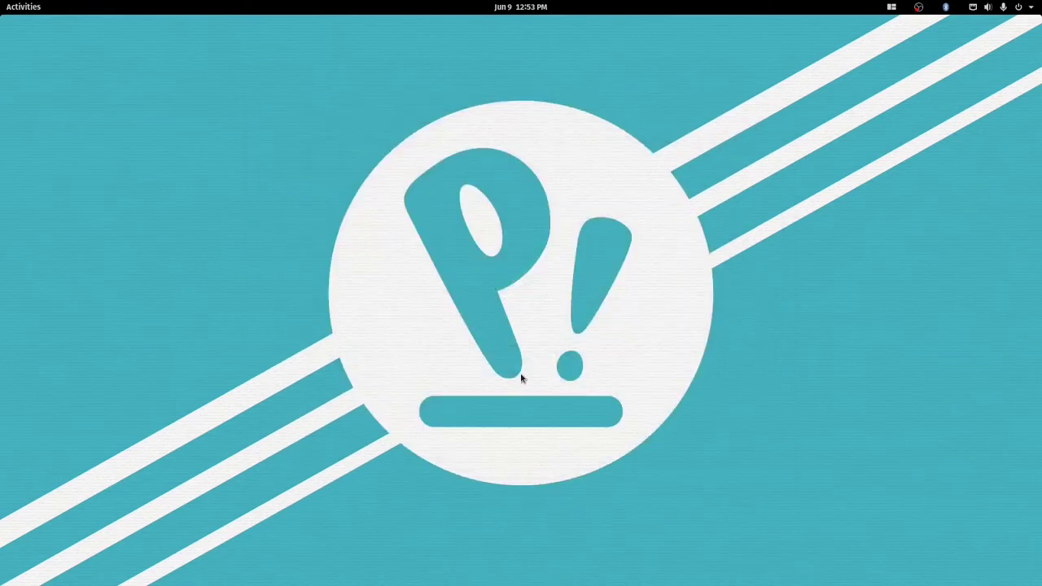
{"action": "left_click", "coordinate": [28, 4]}
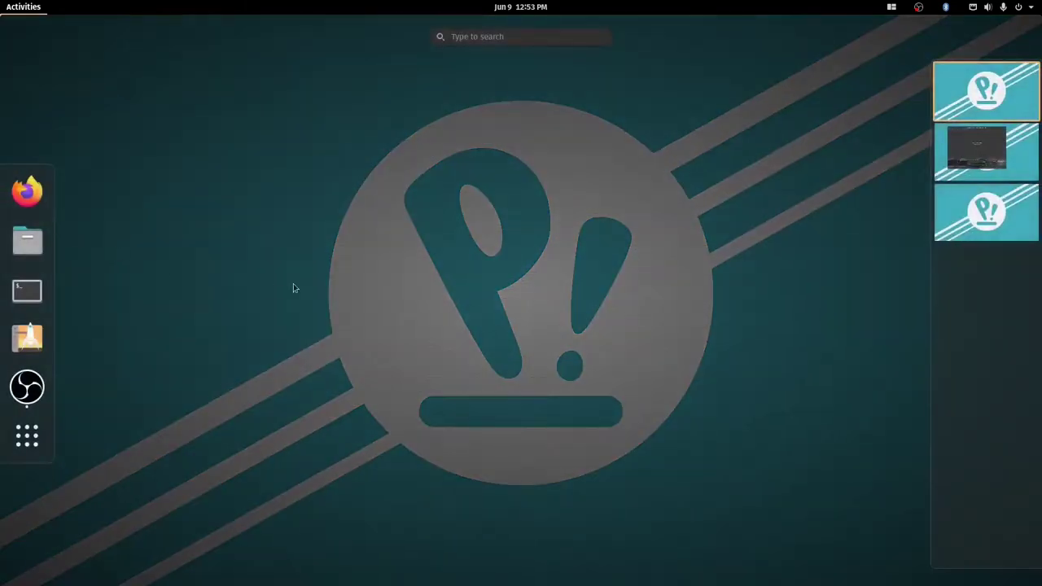
{"action": "left_click", "coordinate": [32, 436]}
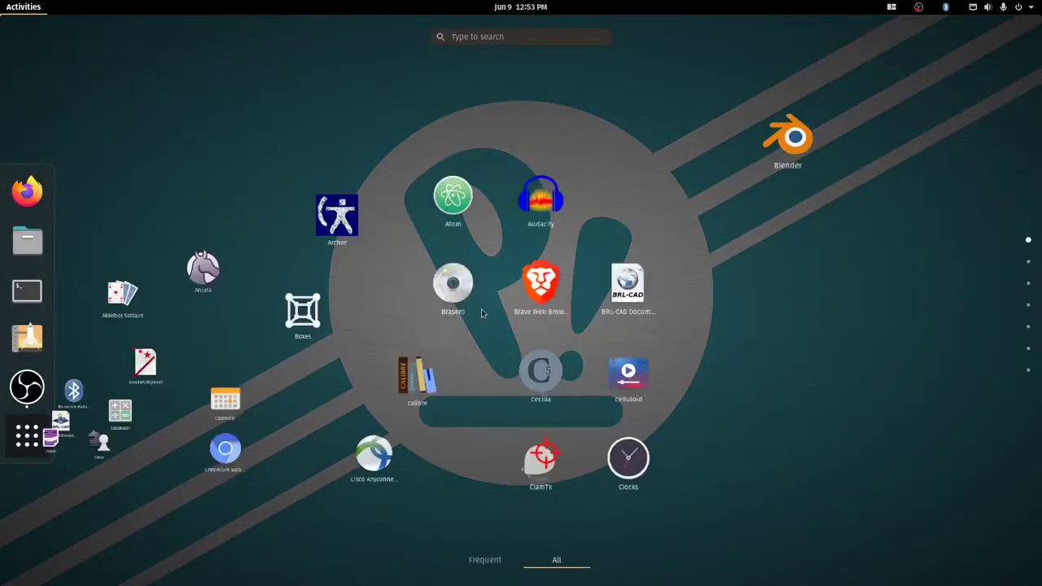
{"action": "scroll", "coordinate": [483, 281], "scroll_direction": "down", "scroll_amount": 2}
{"action": "scroll", "coordinate": [483, 277], "scroll_direction": "down", "scroll_amount": 1}
{"action": "scroll", "coordinate": [485, 272], "scroll_direction": "down", "scroll_amount": 1}
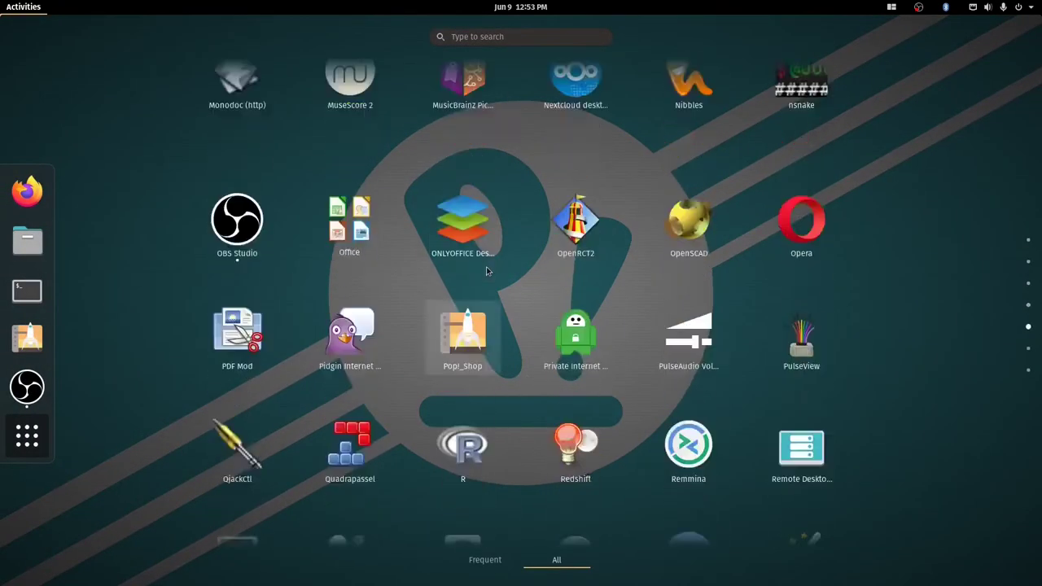
{"action": "scroll", "coordinate": [486, 266], "scroll_direction": "up", "scroll_amount": 2}
{"action": "scroll", "coordinate": [483, 270], "scroll_direction": "up", "scroll_amount": 1}
{"action": "scroll", "coordinate": [483, 271], "scroll_direction": "up", "scroll_amount": 1}
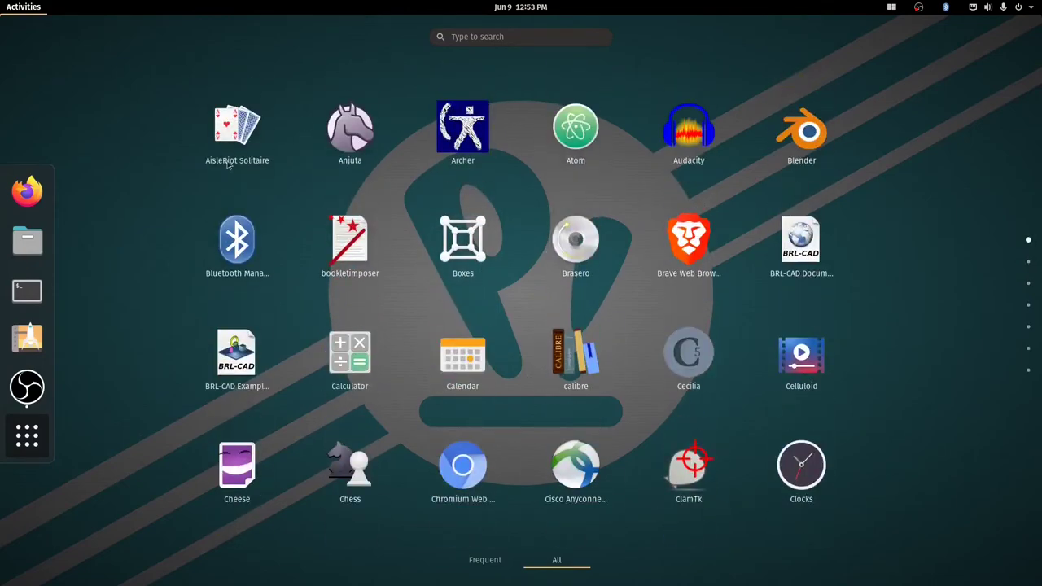
- Close the application grid and launch Terminal from the dock
{"action": "left_click", "coordinate": [27, 429]}
{"action": "left_click", "coordinate": [455, 303]}
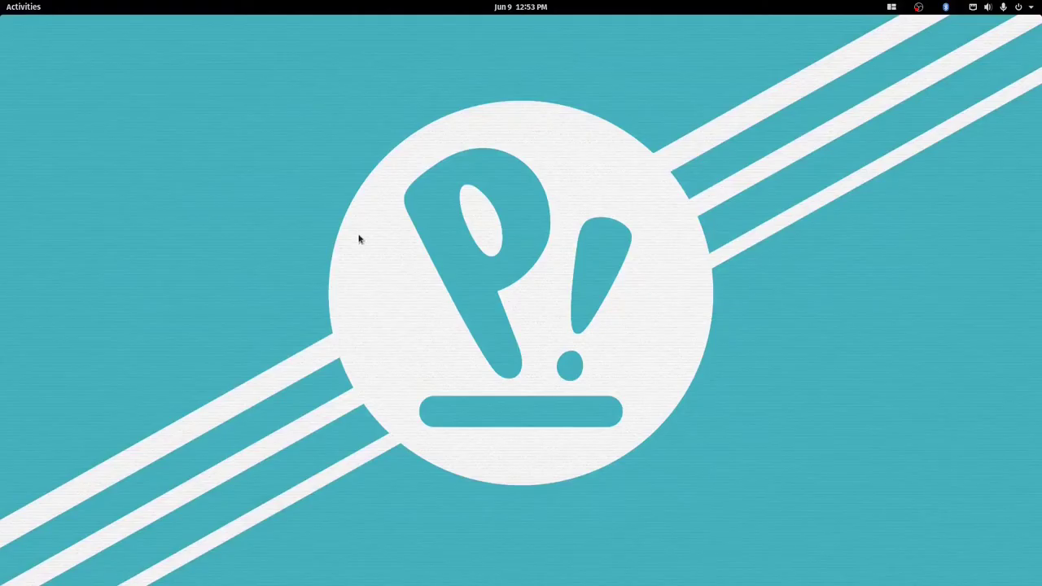
{"action": "key", "text": "super"}
{"action": "left_click", "coordinate": [30, 291]}
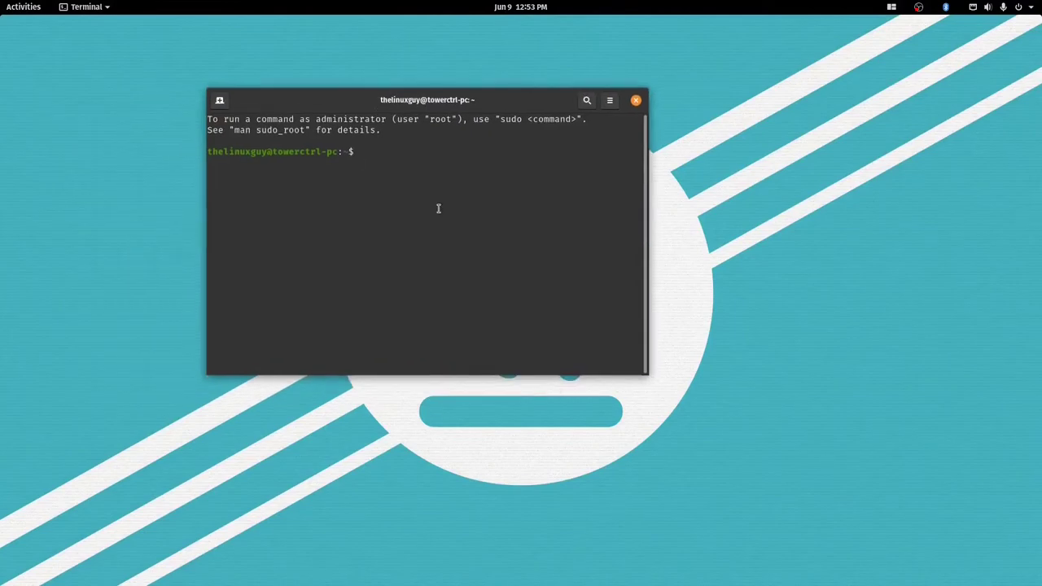
- Run 'sudo apt install gnome-tweak-tool', search Activities for 'twea', then close Terminal
{"action": "type", "text": "sud"}
{"action": "type", "text": "o apt "}
{"action": "type", "text": "install gnome"}
{"action": "type", "text": "-twea"}
{"action": "type", "text": "k-tool"}
{"action": "key", "text": "Return"}
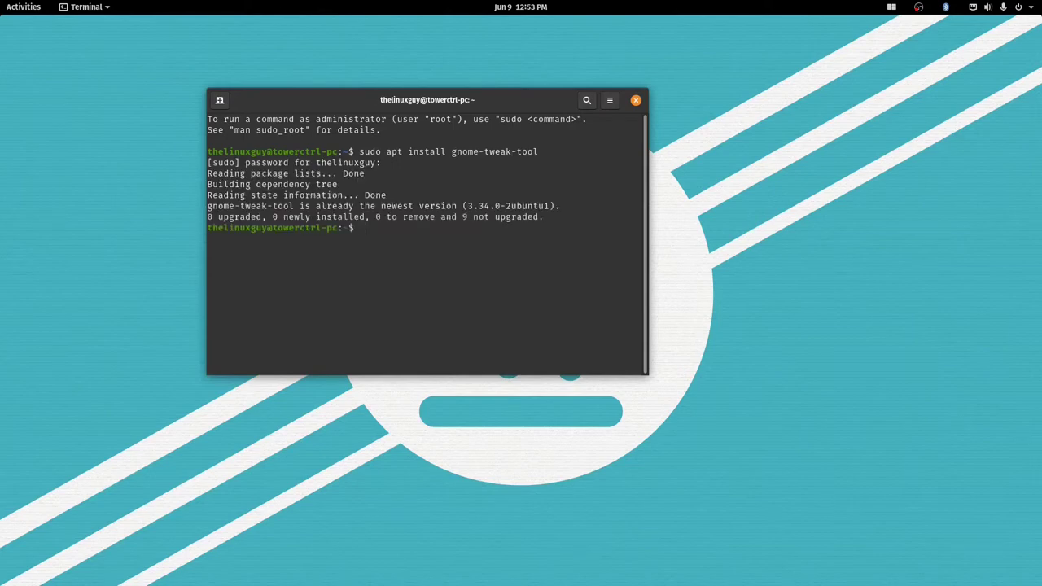
{"action": "key", "text": "super"}
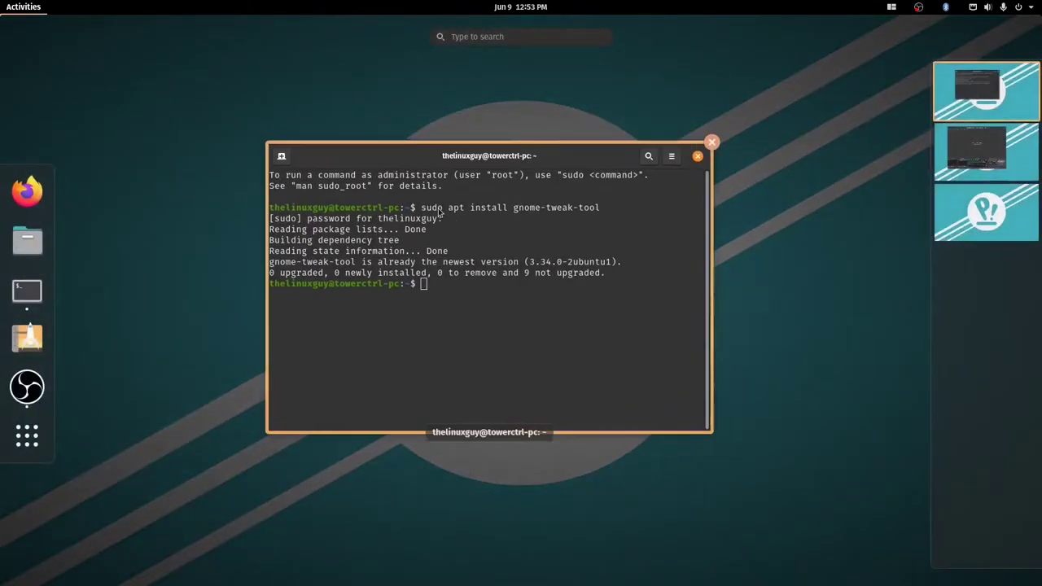
{"action": "type", "text": "twea"}
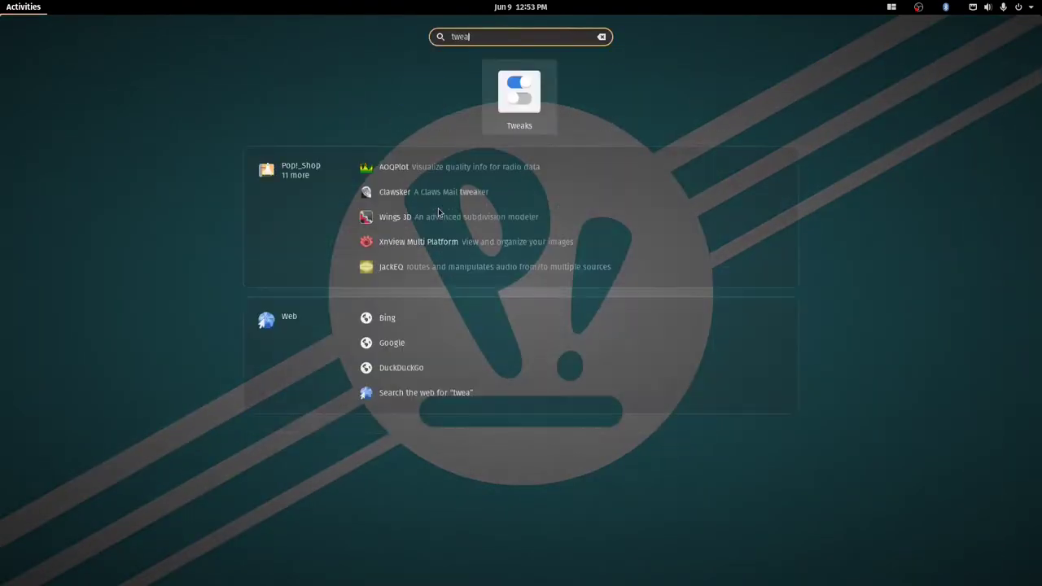
{"action": "key", "text": "super"}
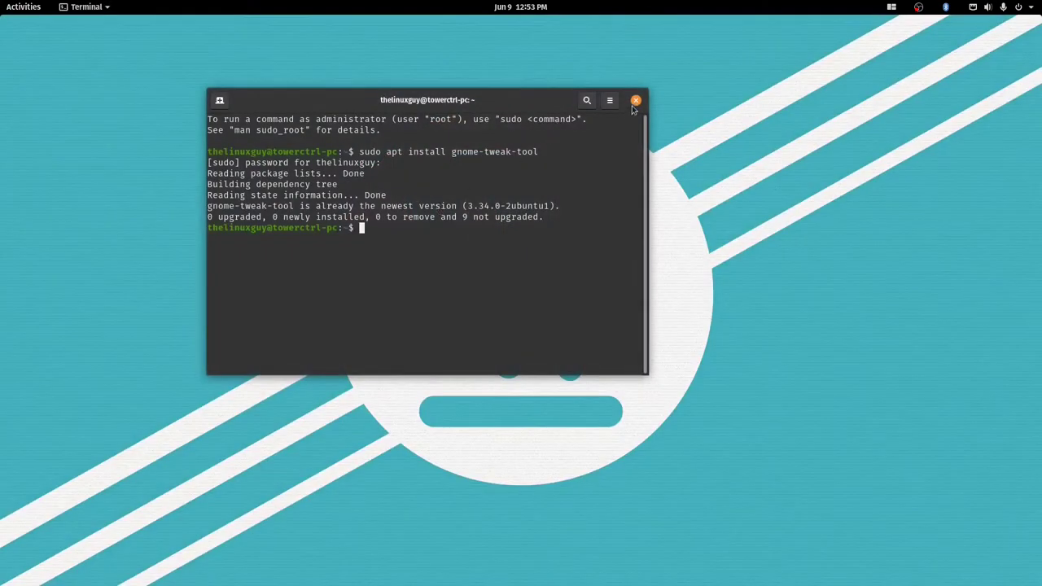
{"action": "left_click", "coordinate": [636, 100]}
- Launch Firefox and open the Extensions section of the add-ons manager
{"action": "left_click", "coordinate": [33, 6]}
{"action": "left_click", "coordinate": [25, 191]}
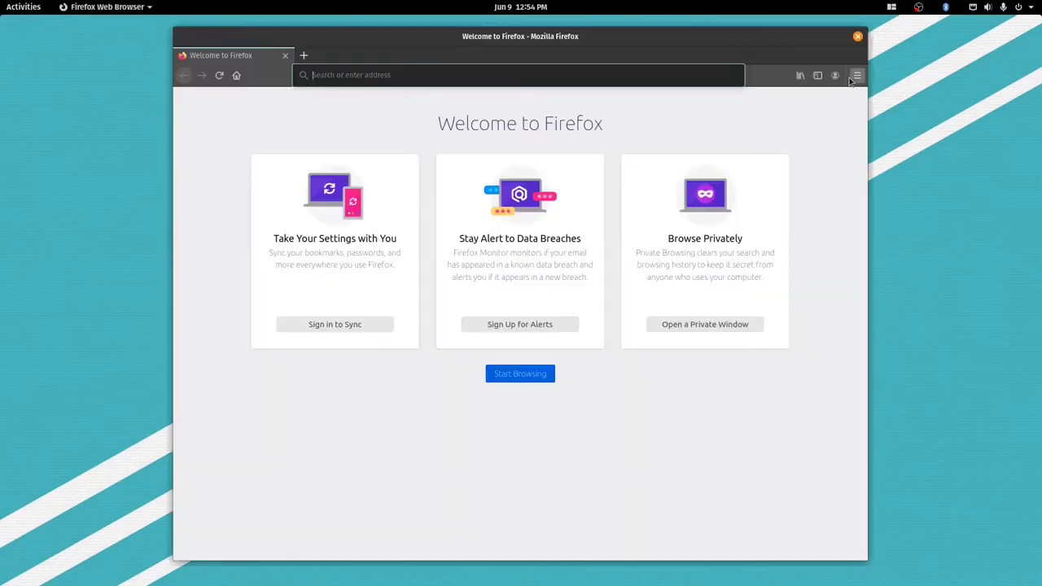
{"action": "left_click", "coordinate": [857, 75]}
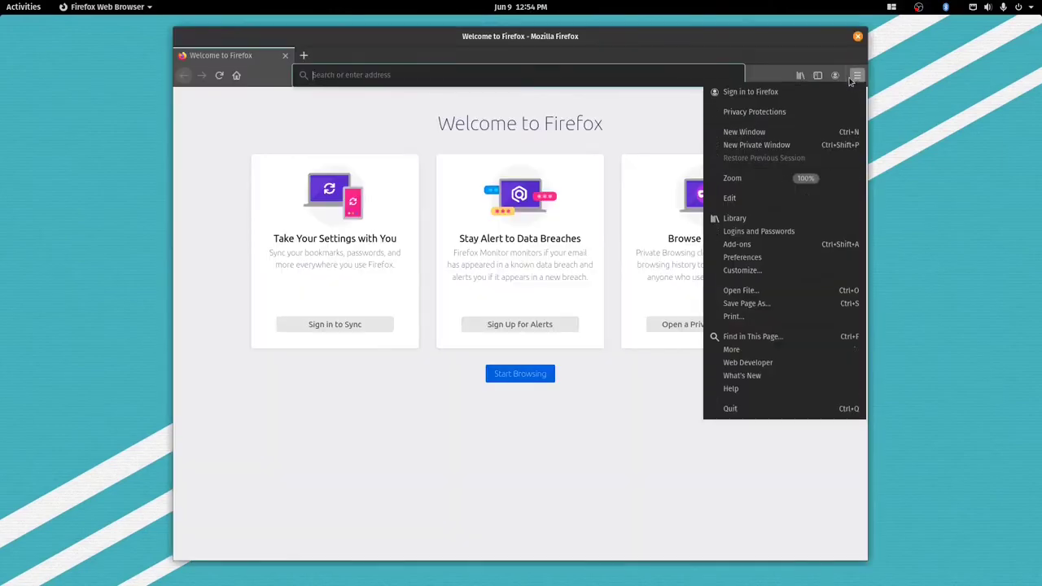
{"action": "left_click", "coordinate": [629, 110]}
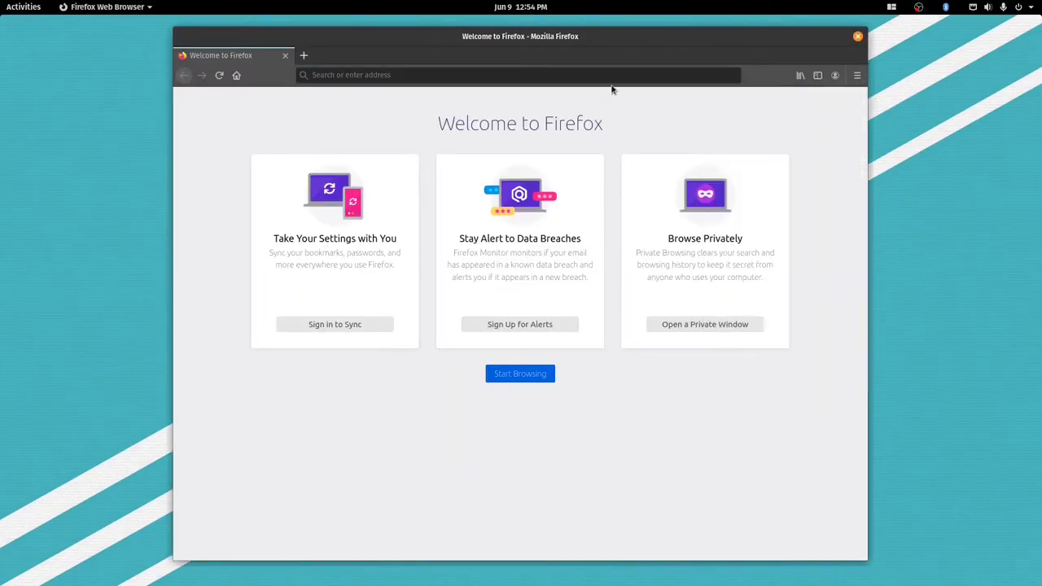
{"action": "left_click", "coordinate": [462, 75]}
{"action": "left_click", "coordinate": [858, 75]}
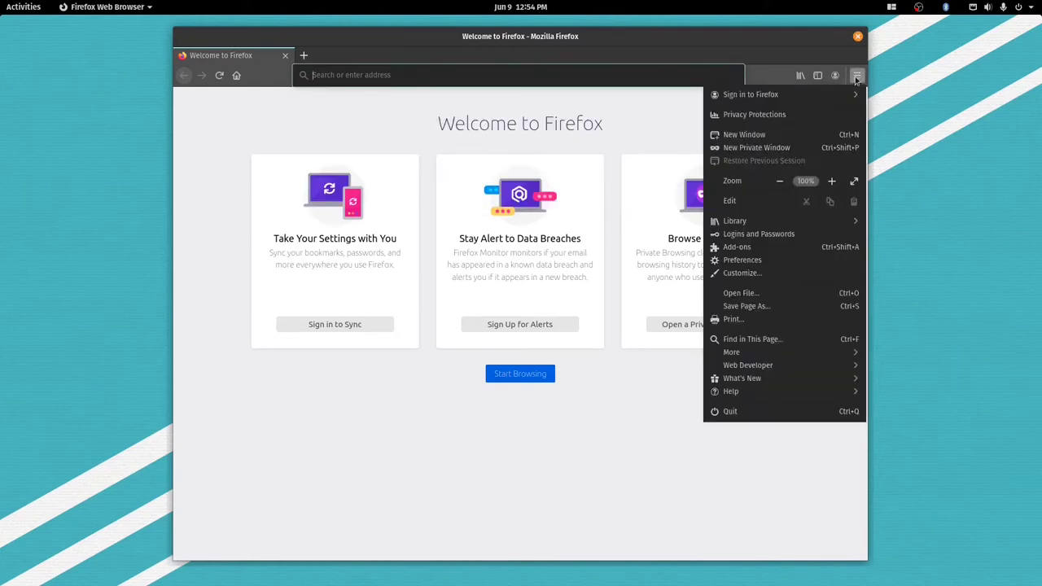
{"action": "left_click", "coordinate": [782, 255]}
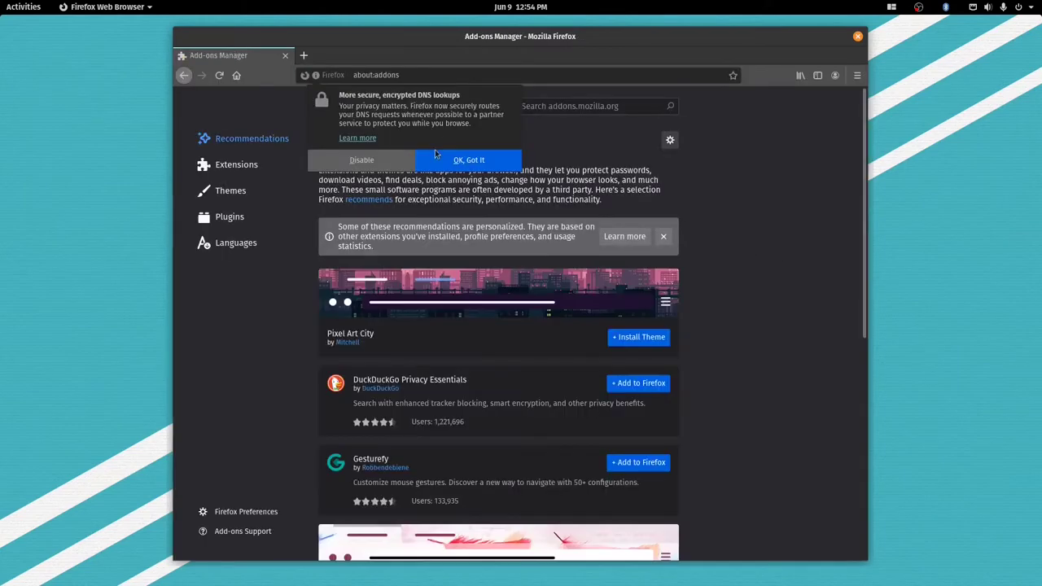
{"action": "left_click", "coordinate": [488, 162]}
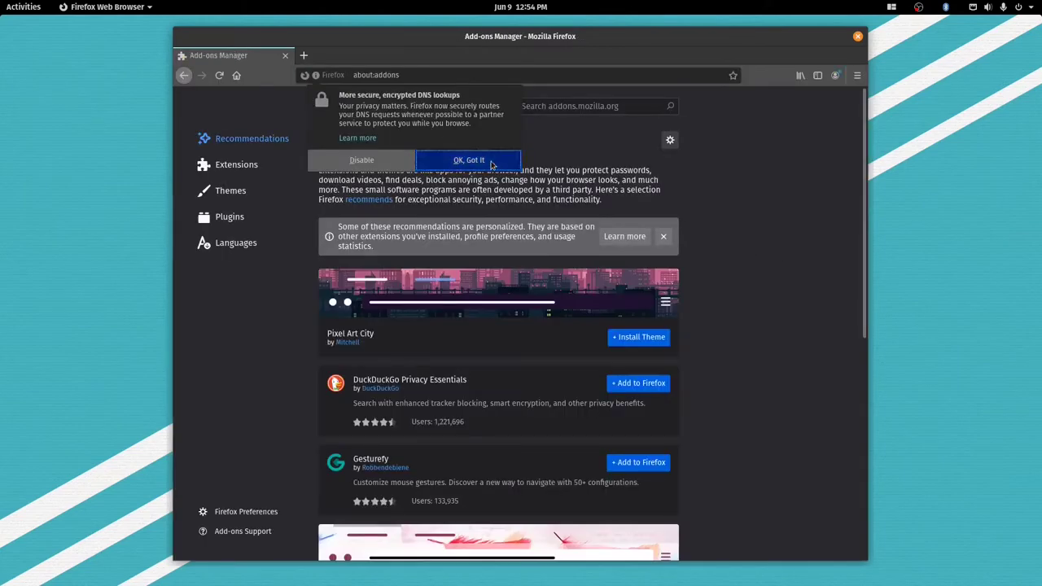
{"action": "left_click", "coordinate": [268, 167]}
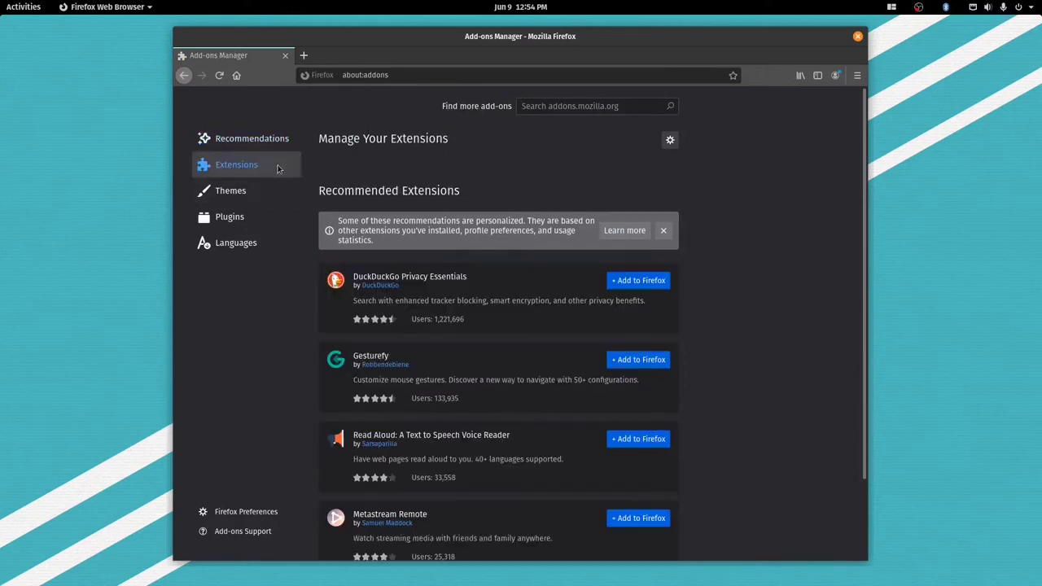
- Search the add-ons site for gnome and open the GNOME Shell integration page
{"action": "left_click", "coordinate": [544, 103]}
{"action": "type", "text": "gnome"}
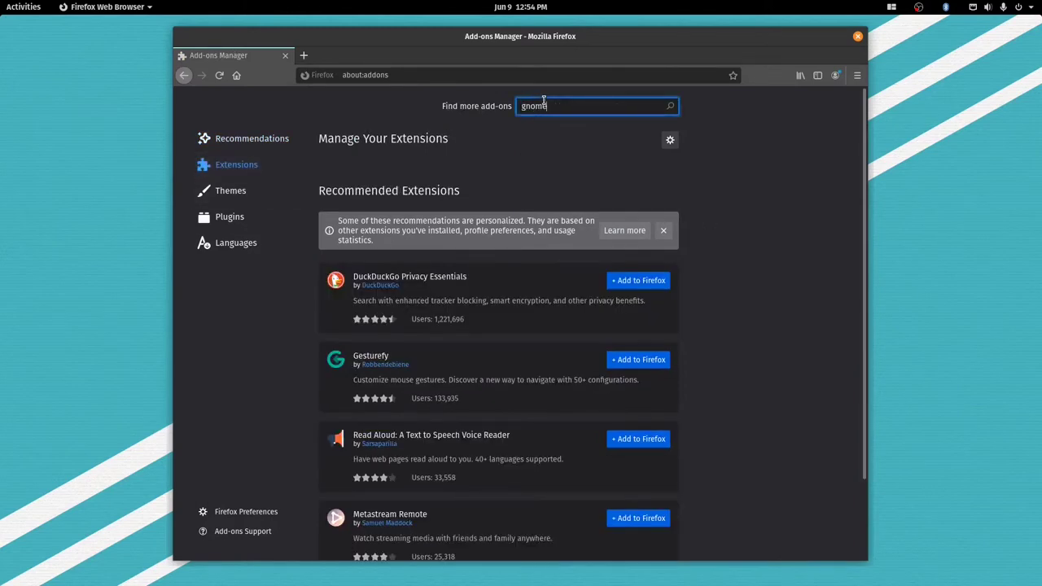
{"action": "left_click", "coordinate": [858, 75]}
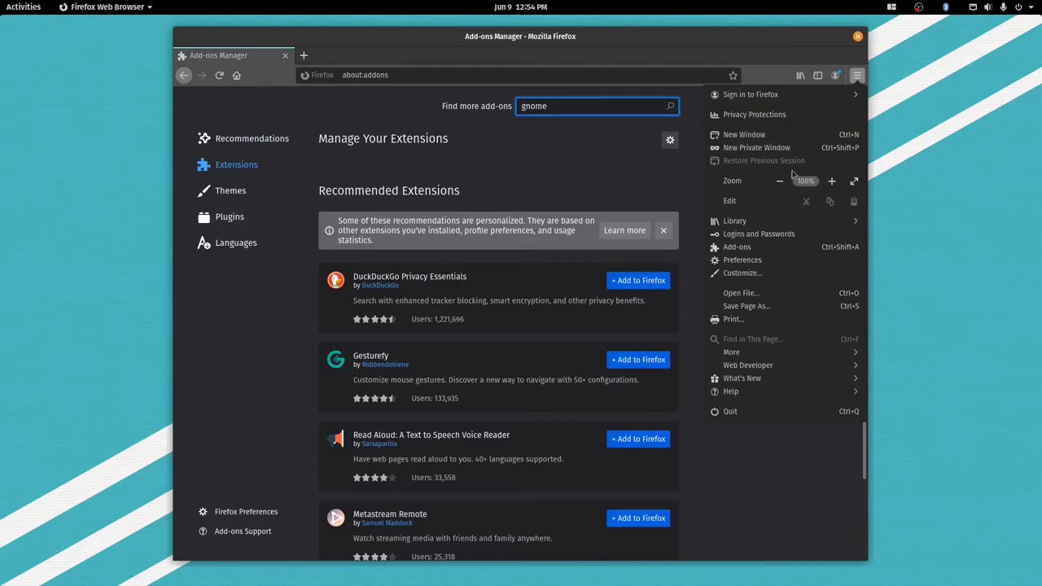
{"action": "left_click", "coordinate": [252, 214]}
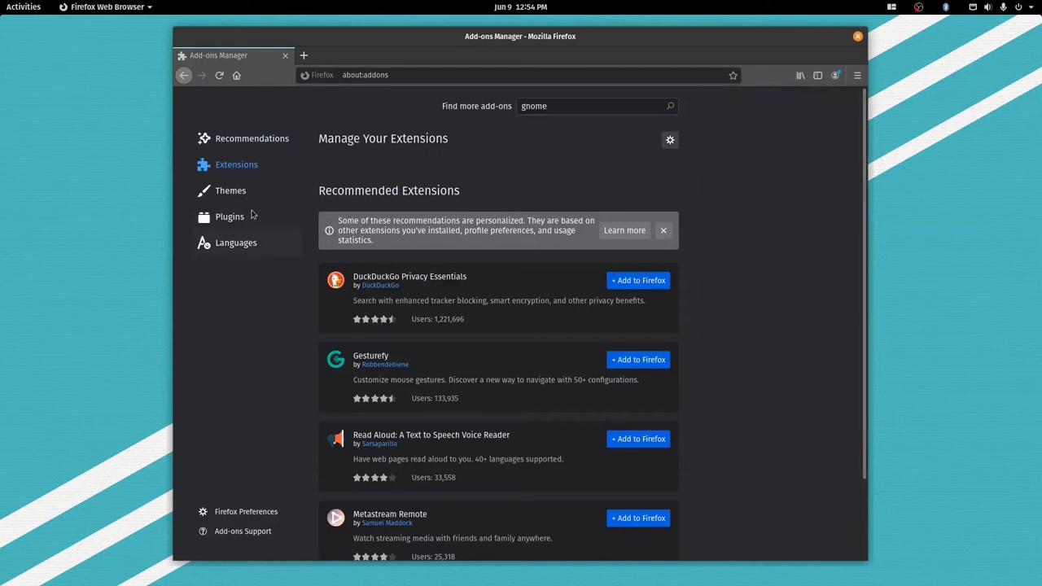
{"action": "left_click", "coordinate": [584, 110]}
{"action": "key", "text": "Return"}
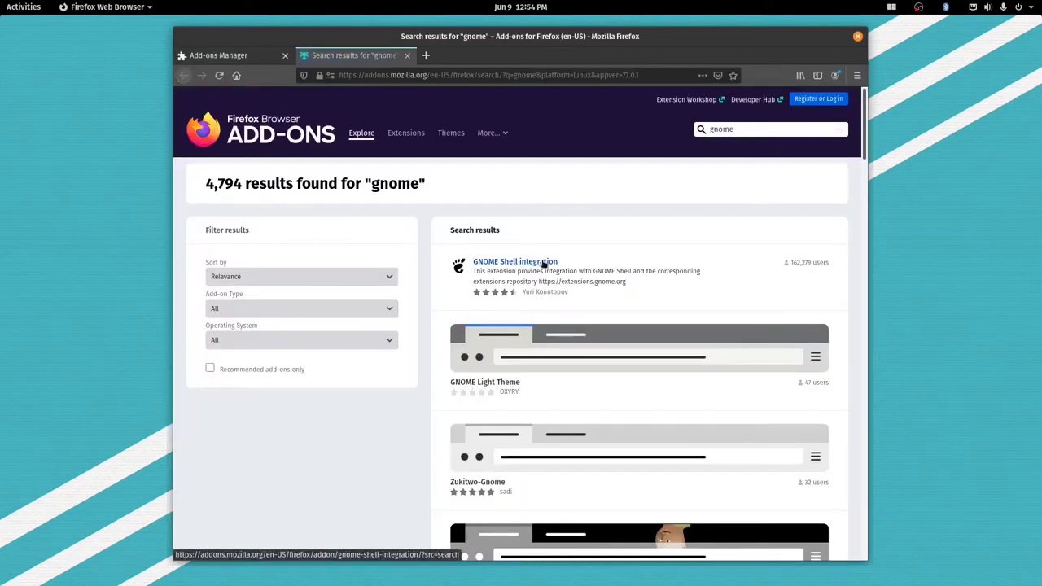
{"action": "left_click", "coordinate": [544, 263]}
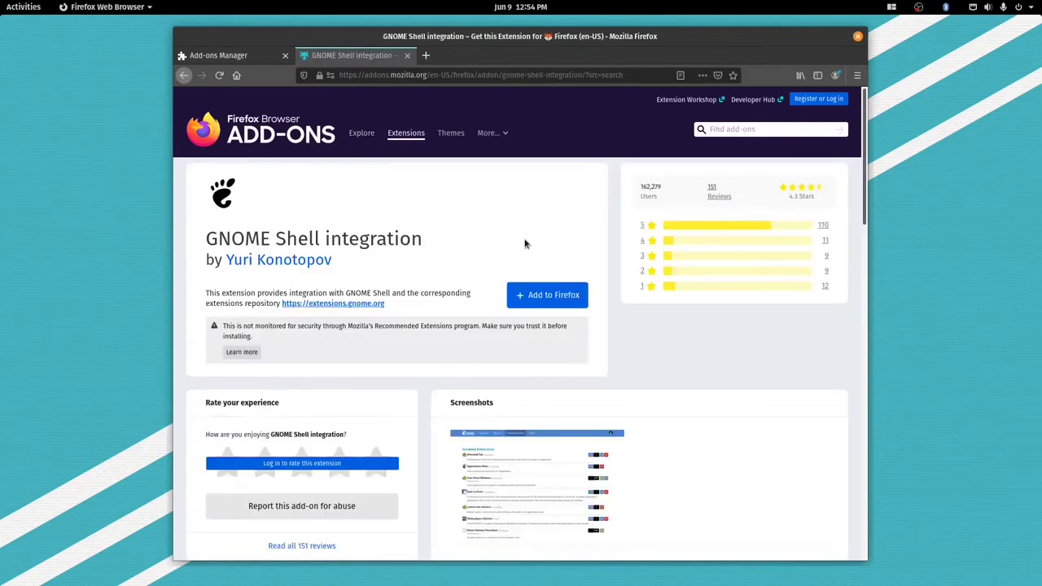
- Add GNOME Shell integration to Firefox and open a fresh tab
{"action": "left_click", "coordinate": [550, 296]}
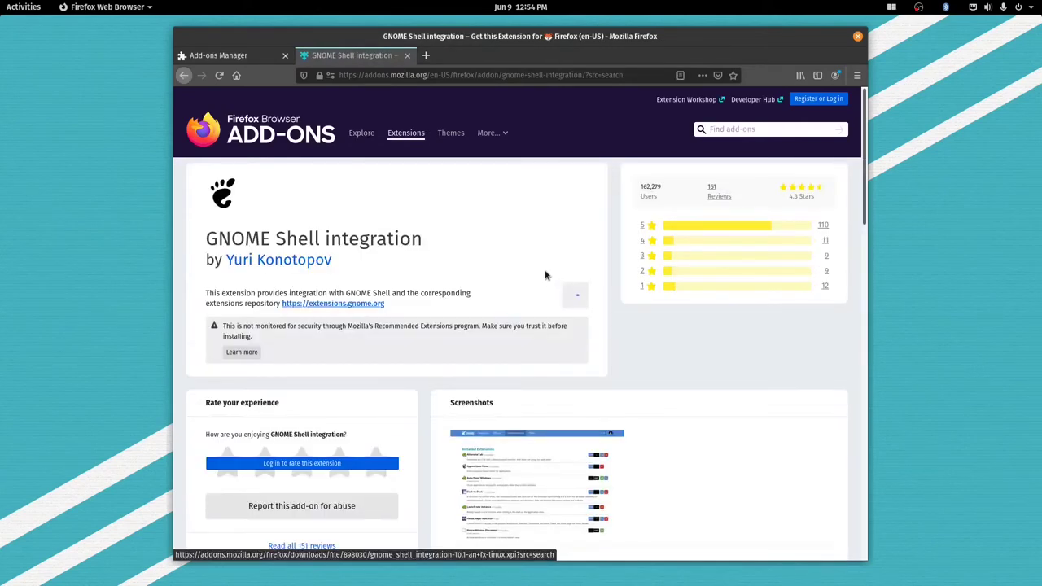
{"action": "left_click", "coordinate": [500, 189]}
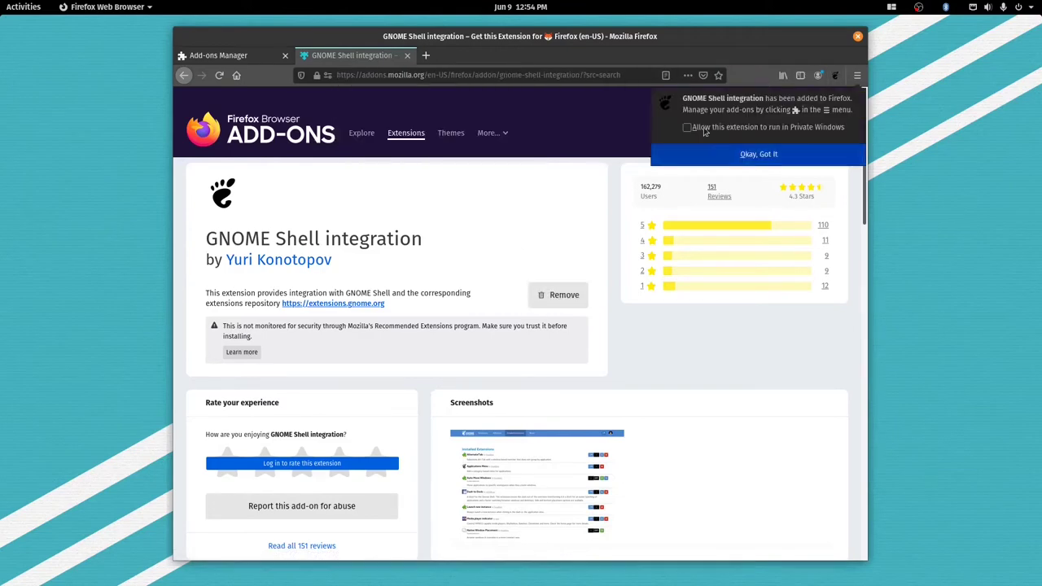
{"action": "left_click", "coordinate": [835, 76]}
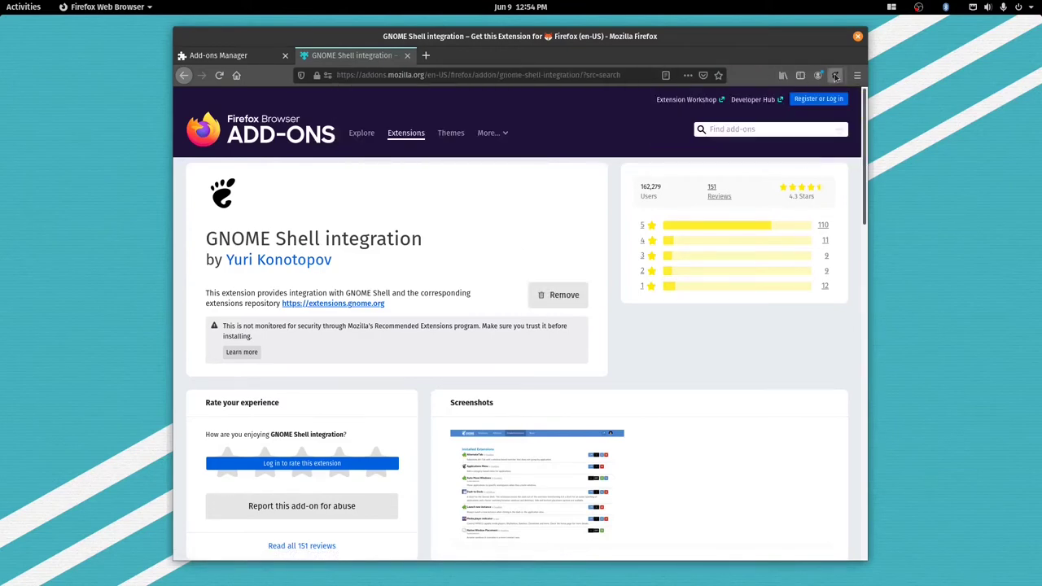
{"action": "left_click", "coordinate": [425, 55]}
- Close the add-on tabs and search 'gnome extensions' to reach extensions.gnome.org
{"action": "left_click", "coordinate": [285, 56]}
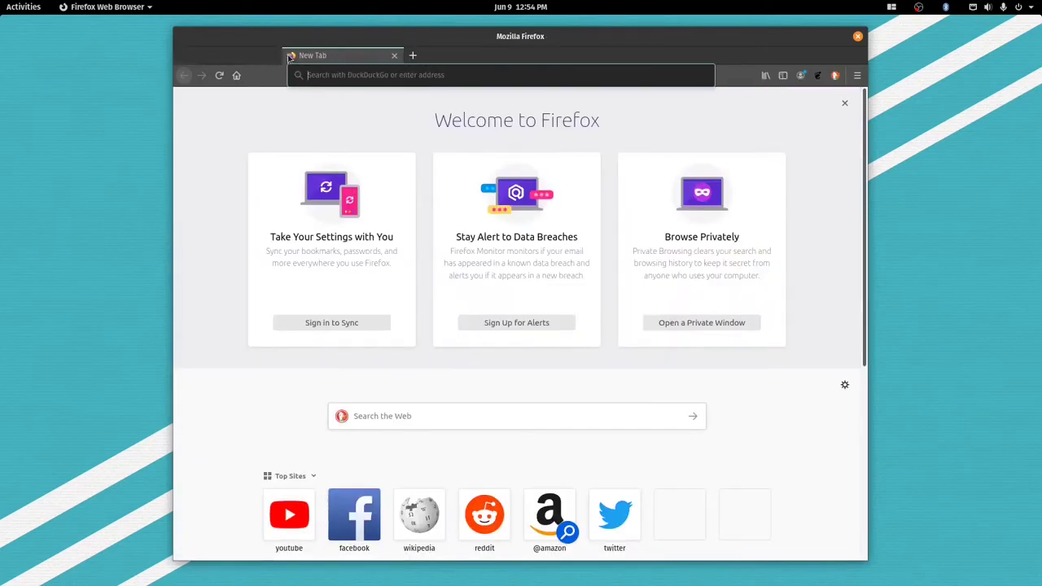
{"action": "left_click", "coordinate": [361, 76]}
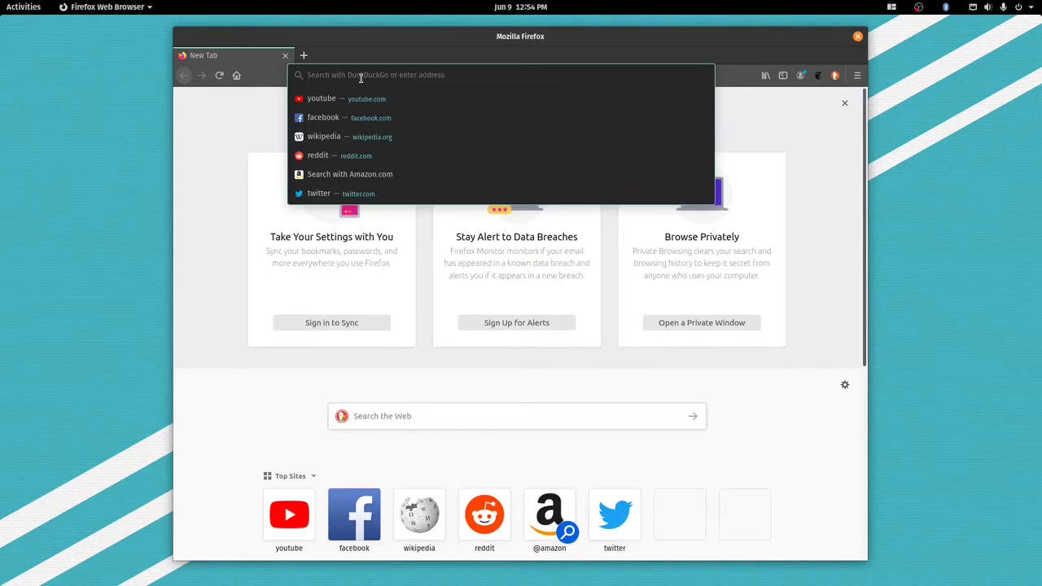
{"action": "type", "text": "gnome extensions"}
{"action": "key", "text": "Return"}
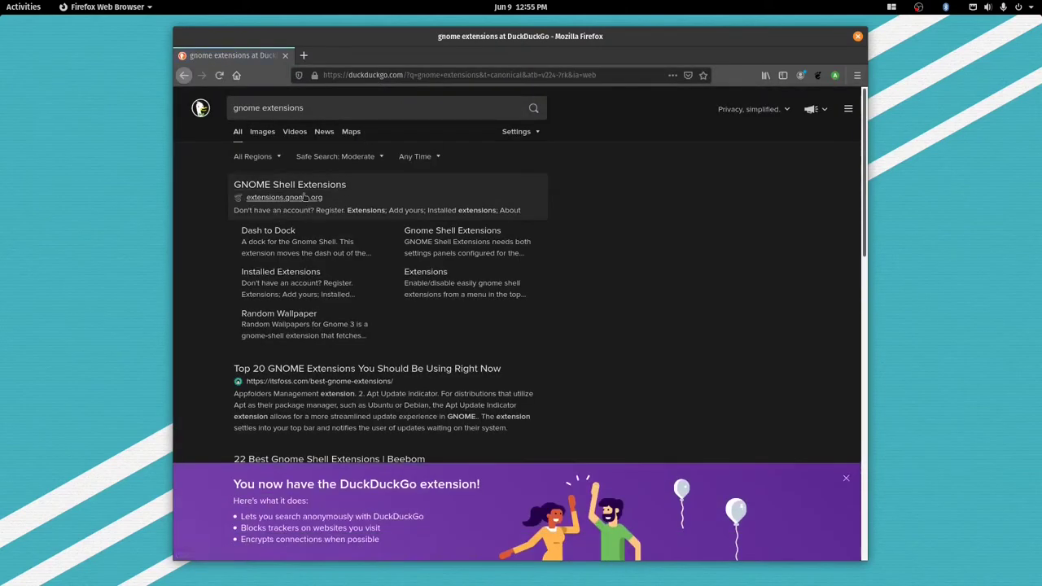
{"action": "left_click", "coordinate": [308, 188]}
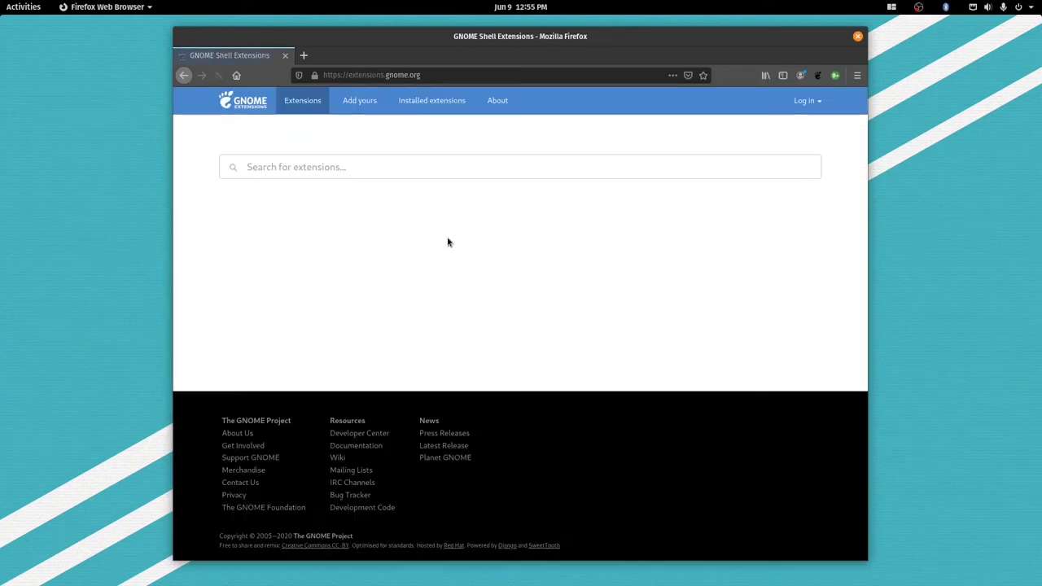
{"action": "scroll", "coordinate": [309, 317], "scroll_direction": "down", "scroll_amount": 3}
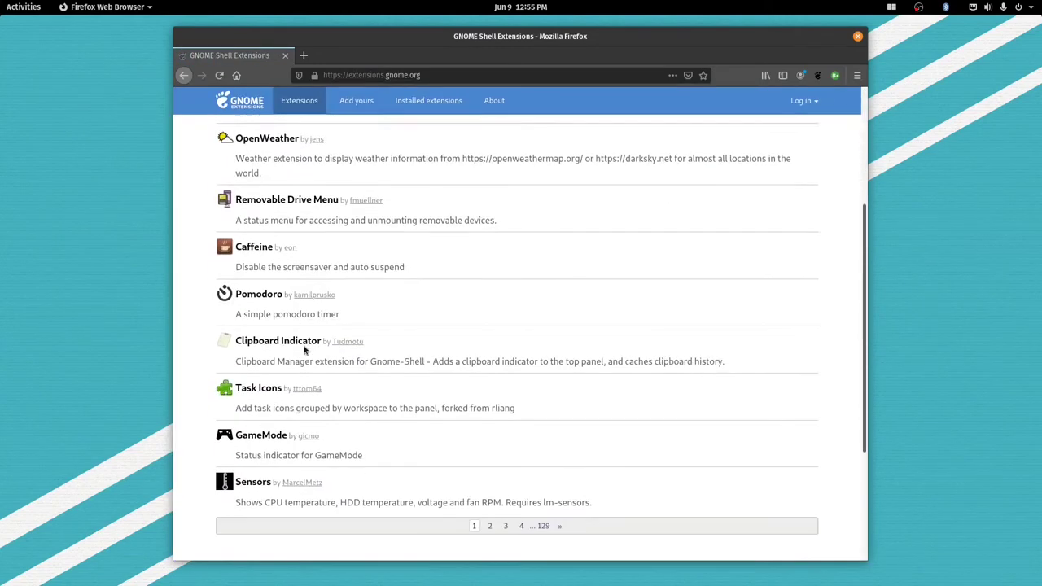
{"action": "scroll", "coordinate": [305, 324], "scroll_direction": "down", "scroll_amount": 2}
{"action": "scroll", "coordinate": [304, 325], "scroll_direction": "up", "scroll_amount": 2}
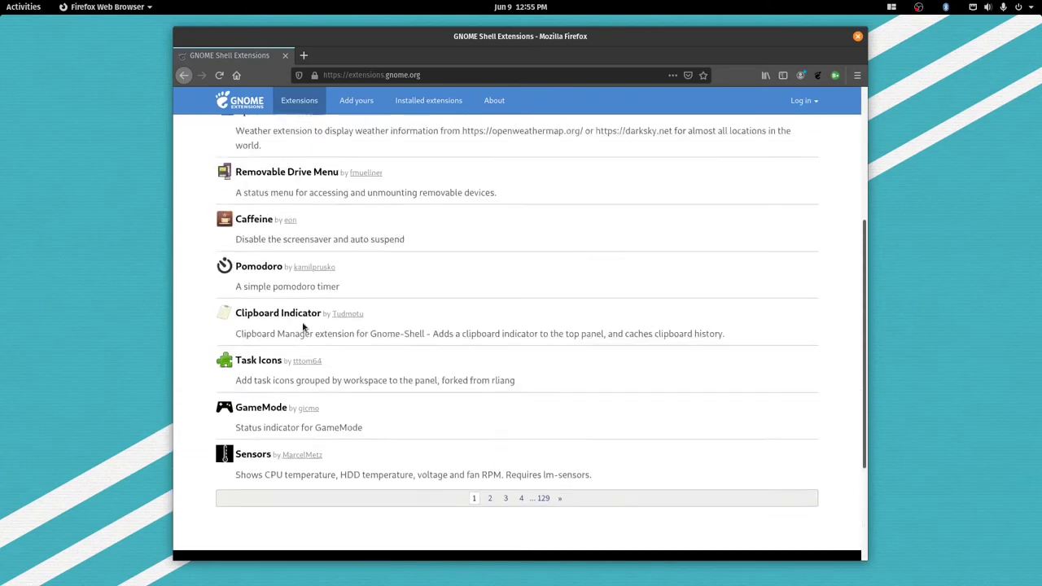
{"action": "scroll", "coordinate": [305, 324], "scroll_direction": "up", "scroll_amount": 3}
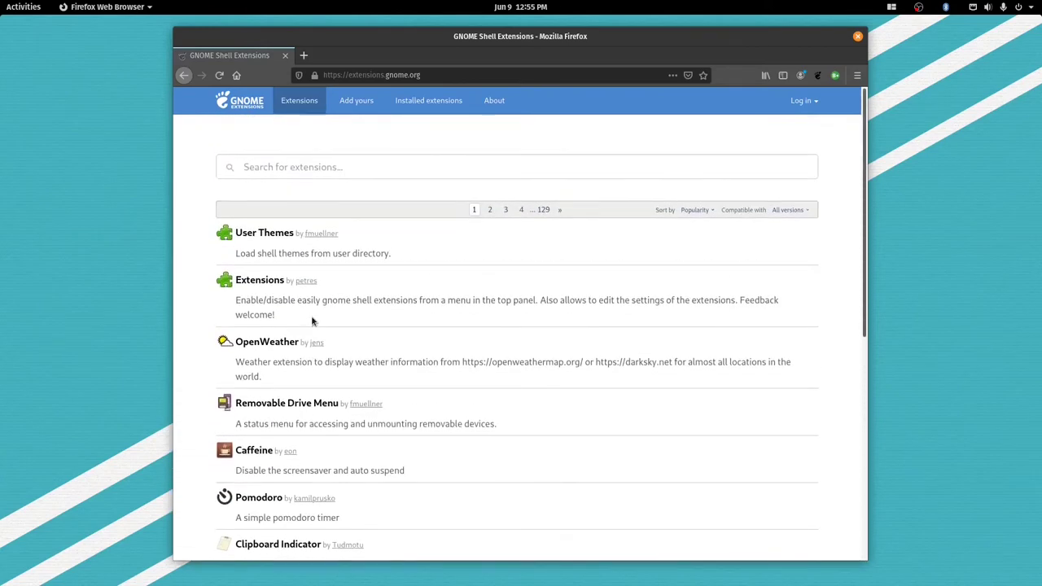
{"action": "left_click", "coordinate": [363, 168]}
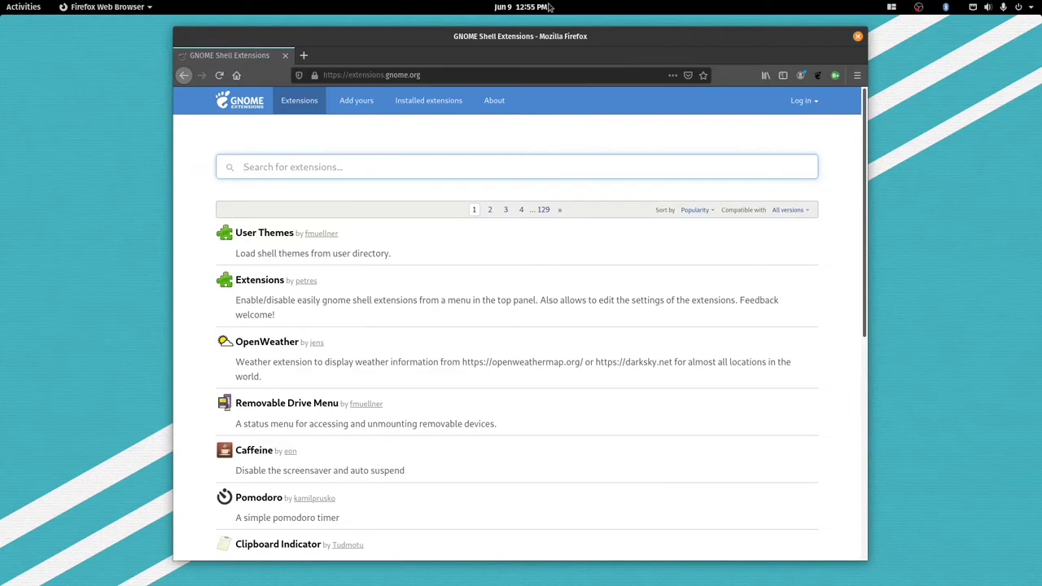
- Search extensions for 'dash dock' and open Dash to Dock in a new tab
{"action": "left_click", "coordinate": [521, 7]}
{"action": "left_click", "coordinate": [521, 7]}
{"action": "type", "text": "dash "}
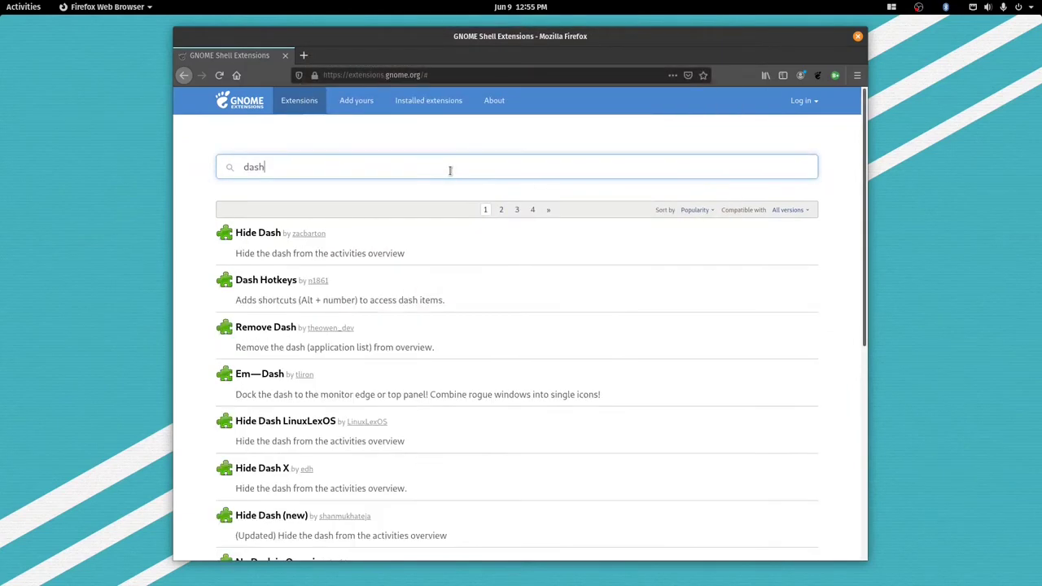
{"action": "type", "text": "do"}
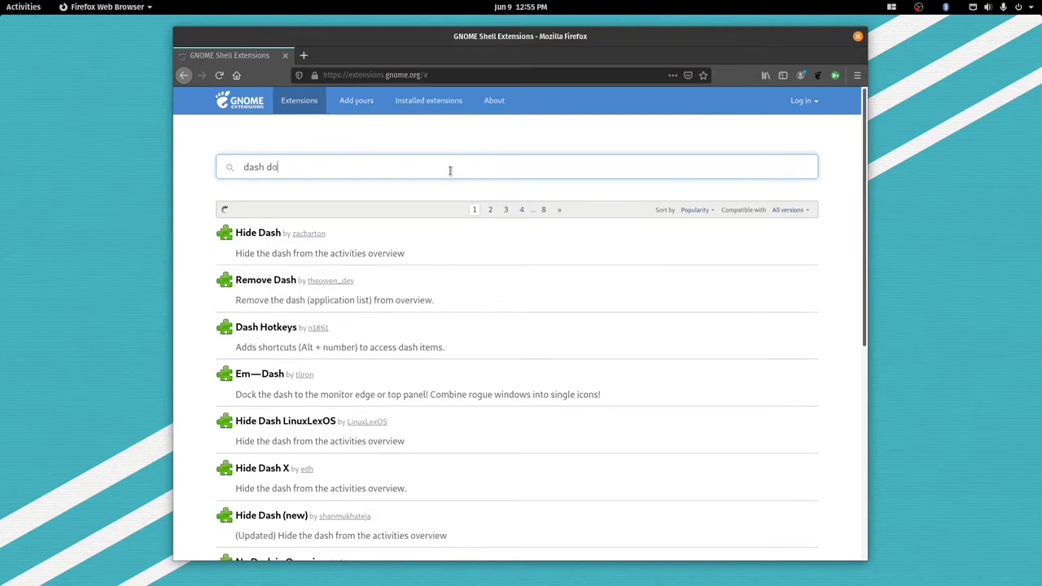
{"action": "type", "text": "ck"}
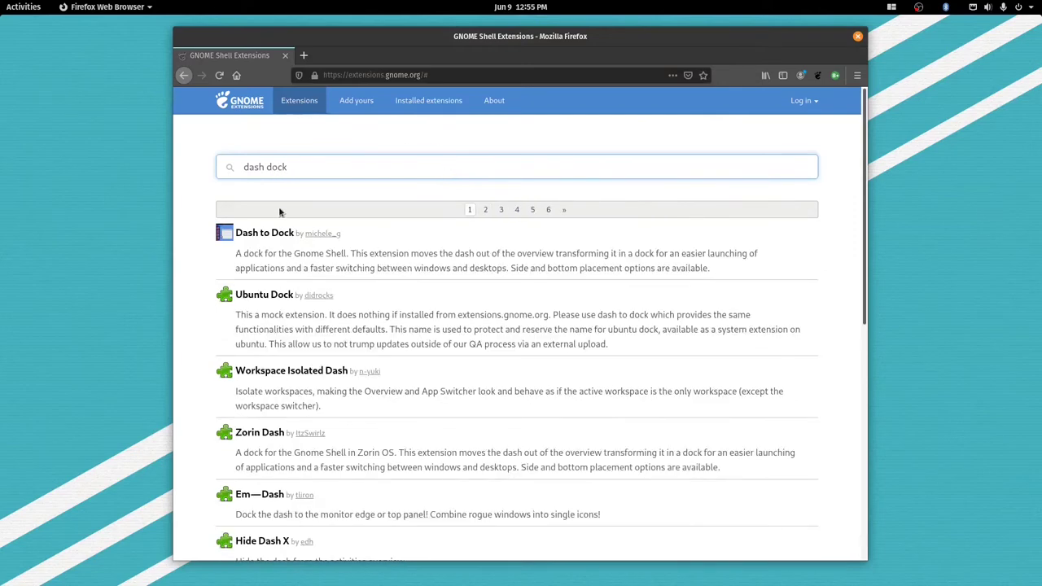
{"action": "right_click", "coordinate": [267, 235]}
{"action": "left_click", "coordinate": [283, 242]}
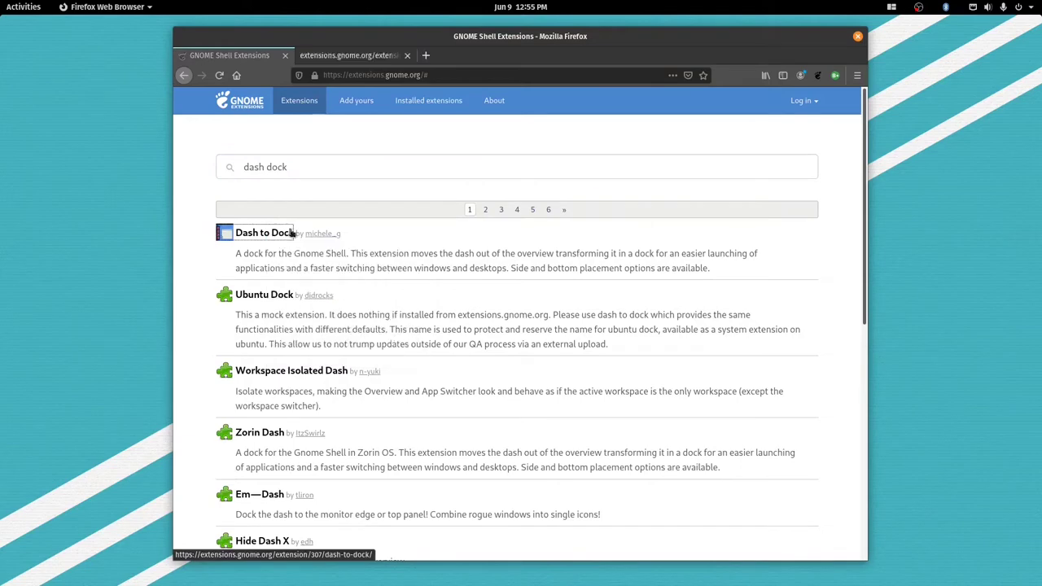
- Search 'activities configurato' and open Activities Configurator in a new tab
{"action": "left_click", "coordinate": [377, 163]}
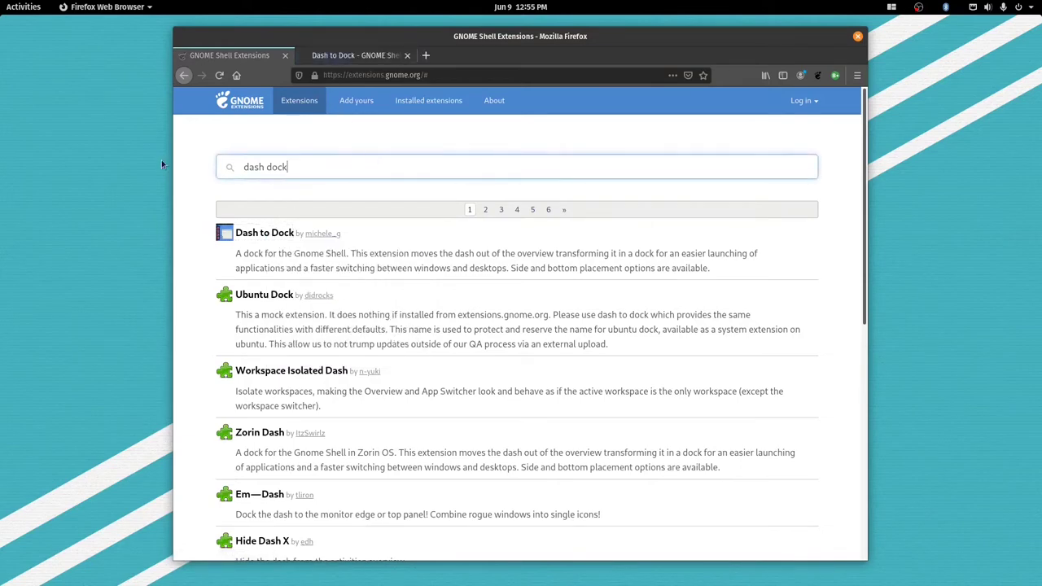
{"action": "triple_click", "coordinate": [276, 173]}
{"action": "type", "text": "a"}
{"action": "type", "text": "ctivi"}
{"action": "type", "text": "ties configur"}
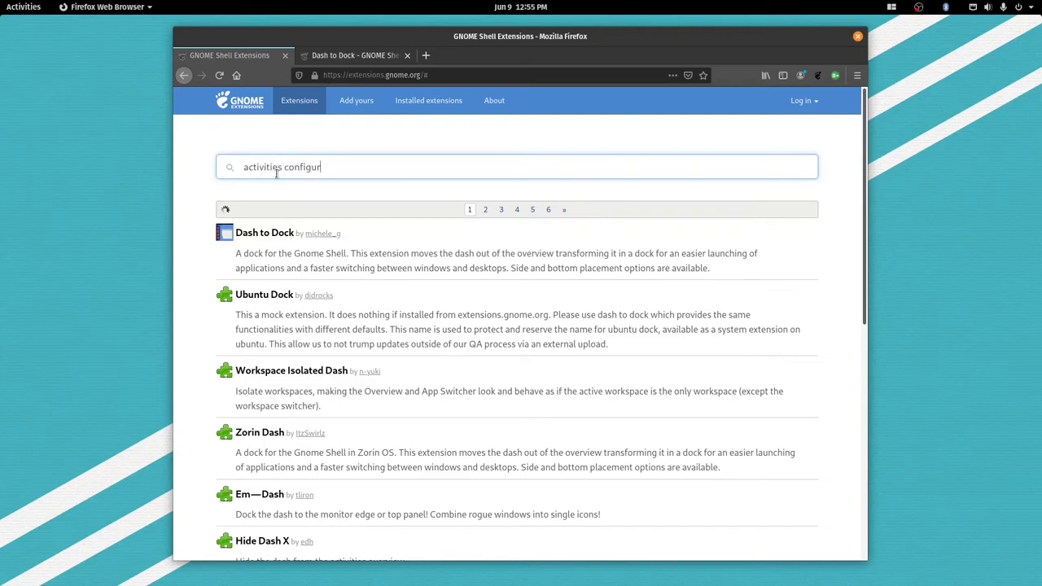
{"action": "type", "text": "ator"}
{"action": "middle_click", "coordinate": [321, 236]}
{"action": "left_click", "coordinate": [434, 59]}
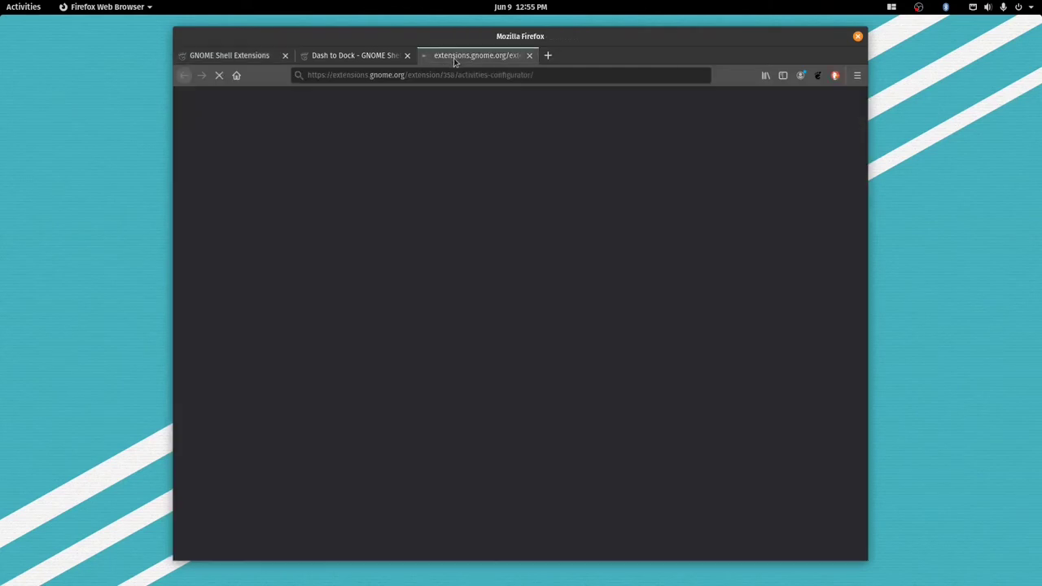
- Switch Dash to Dock on and install it, then view the Activities Configurator tab
{"action": "left_click", "coordinate": [354, 56]}
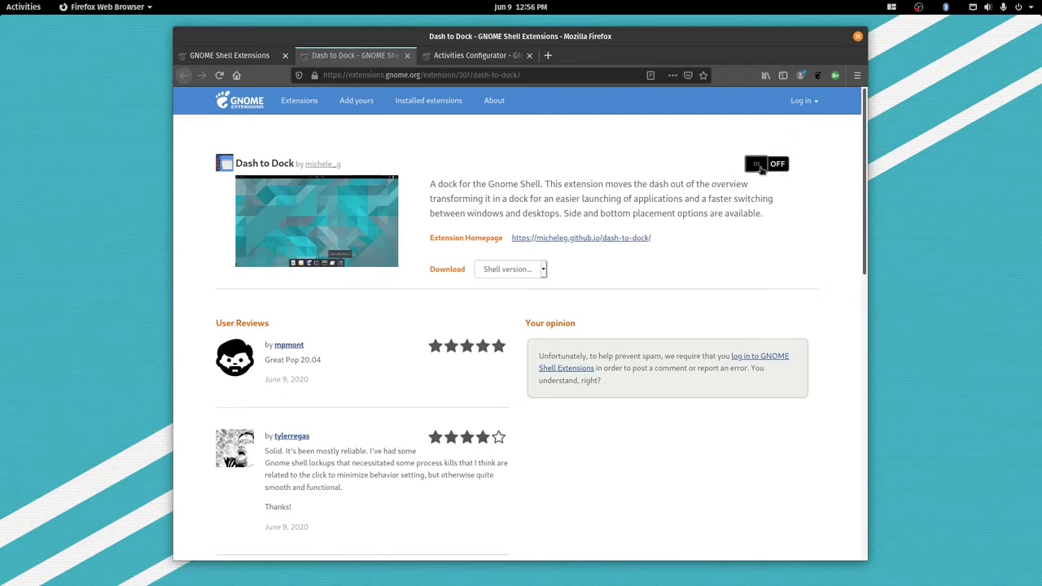
{"action": "left_click", "coordinate": [762, 167]}
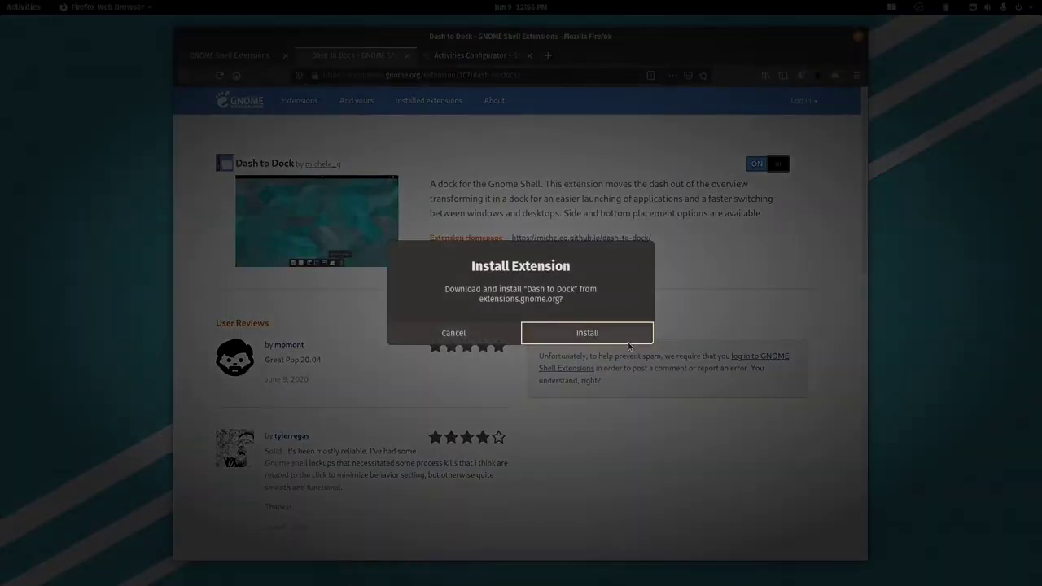
{"action": "left_click", "coordinate": [628, 334]}
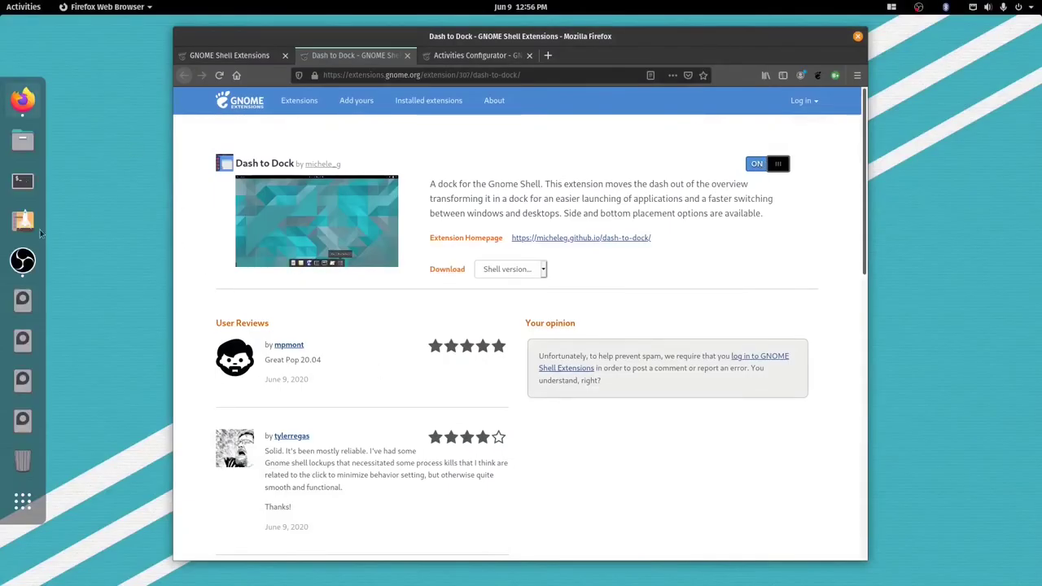
{"action": "left_click", "coordinate": [474, 55]}
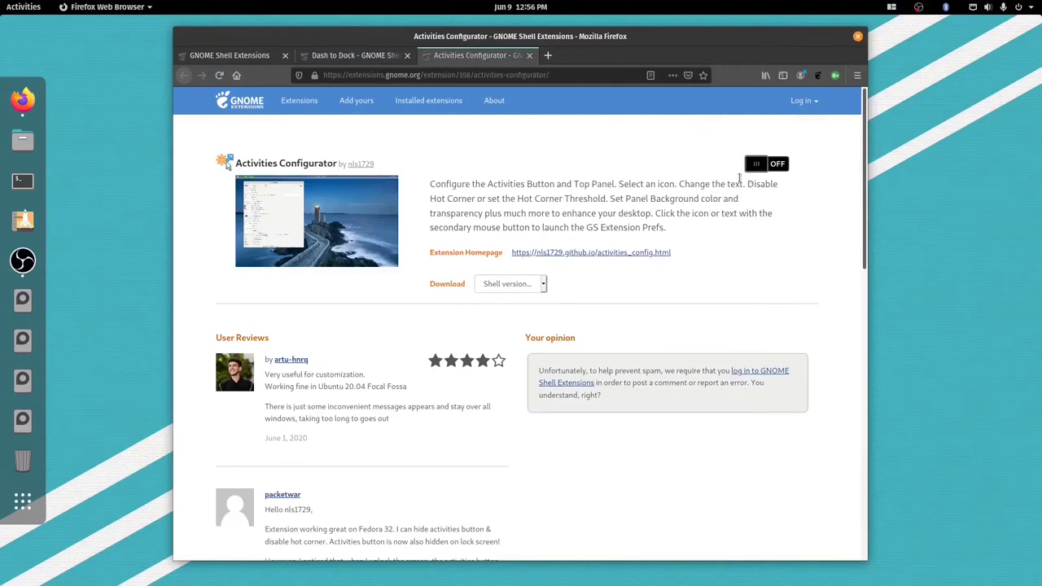
- Switch Activities Configurator on, install it, and close the hot-corner notice
{"action": "left_click", "coordinate": [757, 164]}
{"action": "left_click", "coordinate": [609, 332]}
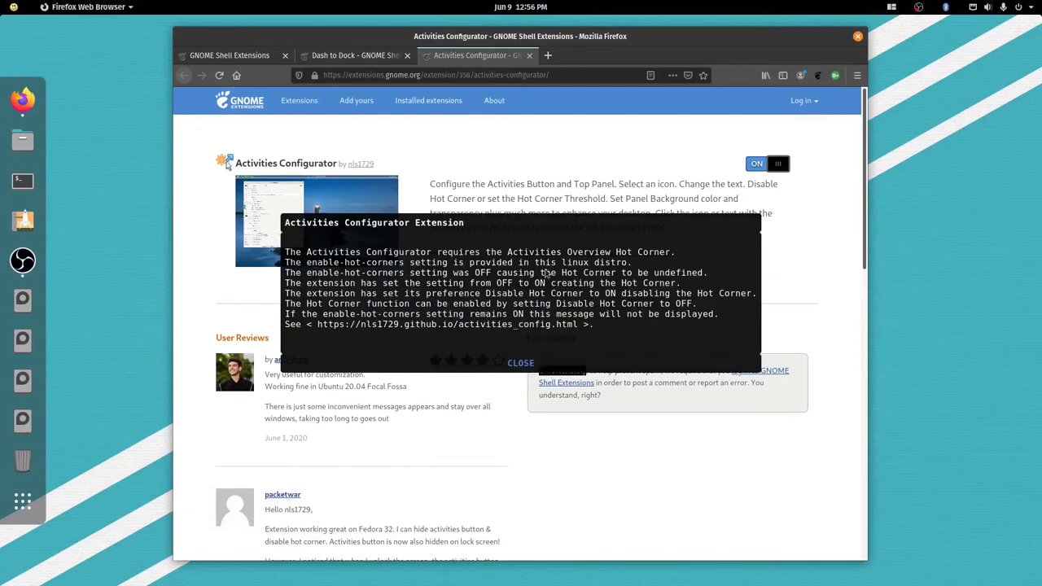
{"action": "triple_click", "coordinate": [524, 366]}
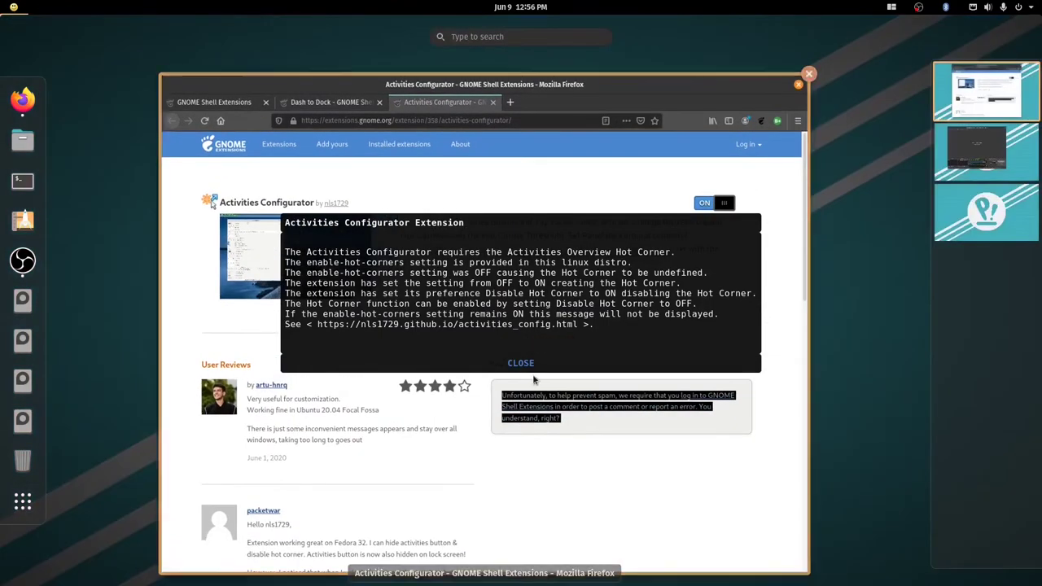
{"action": "left_click", "coordinate": [523, 363]}
- Close the leftover extension tabs and then the Firefox window
{"action": "left_click", "coordinate": [580, 289]}
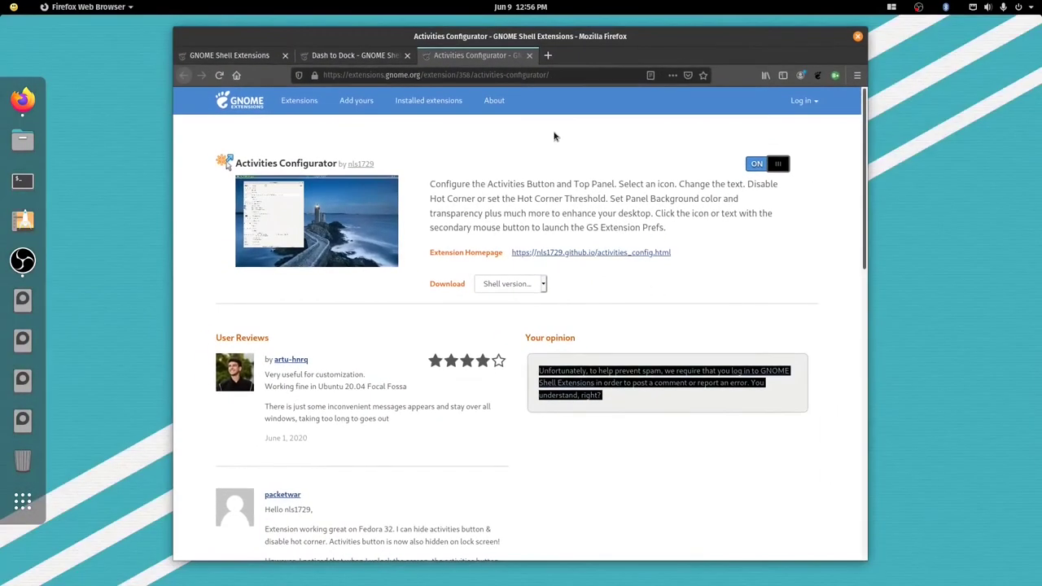
{"action": "left_click", "coordinate": [614, 207]}
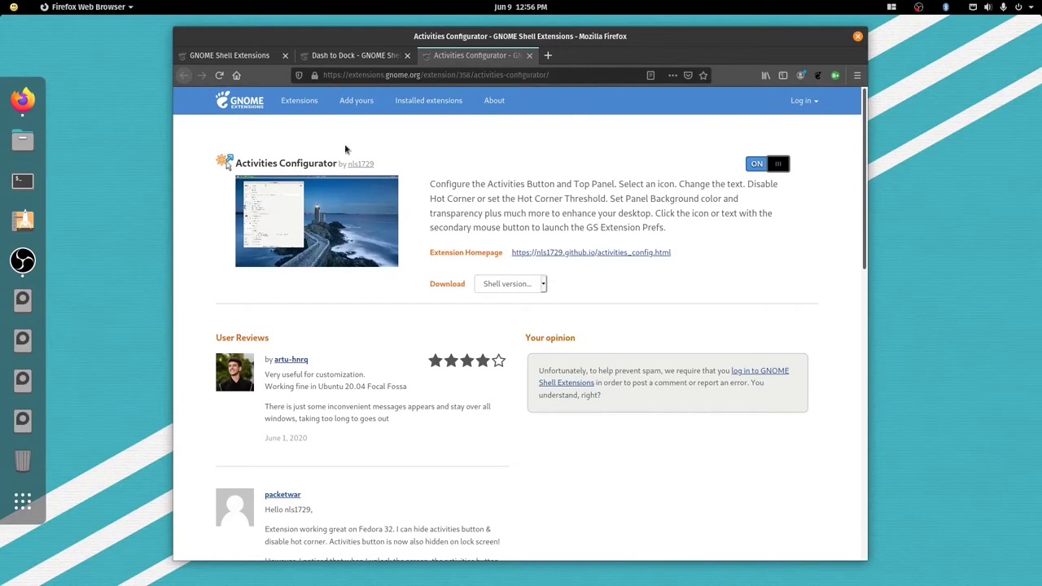
{"action": "left_click", "coordinate": [285, 56]}
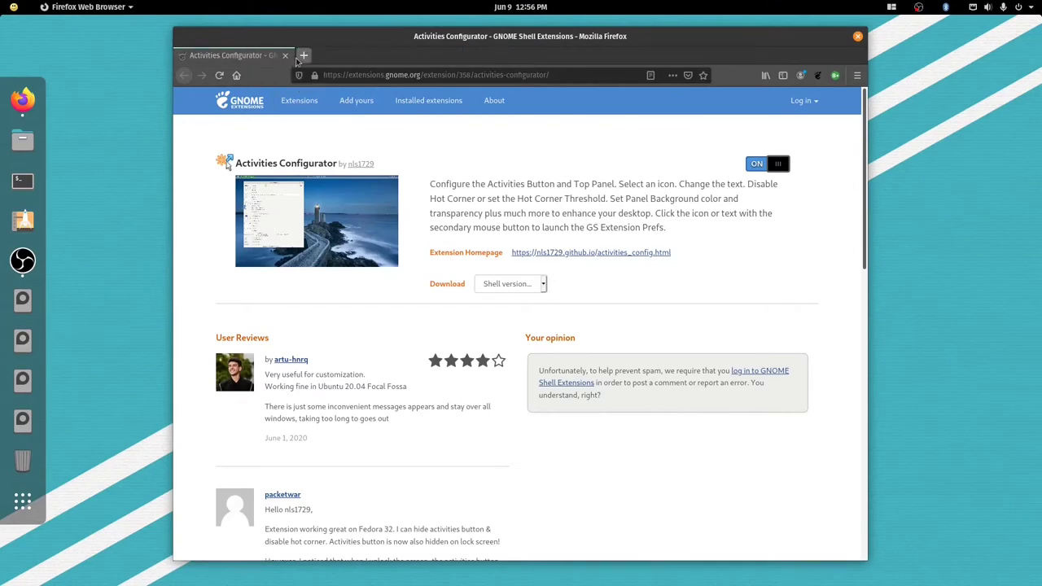
{"action": "left_click", "coordinate": [858, 36]}
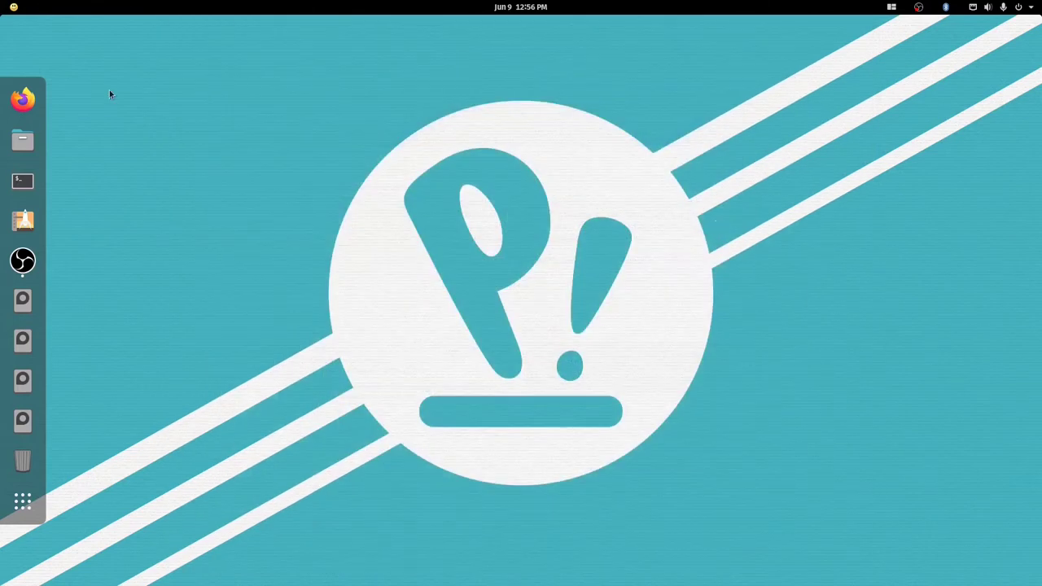
- Launch Tweaks by searching 'tweak' and set the Applications theme to Pop-dark
{"action": "key", "text": "super"}
{"action": "type", "text": "tweak"}
{"action": "key", "text": "Return"}
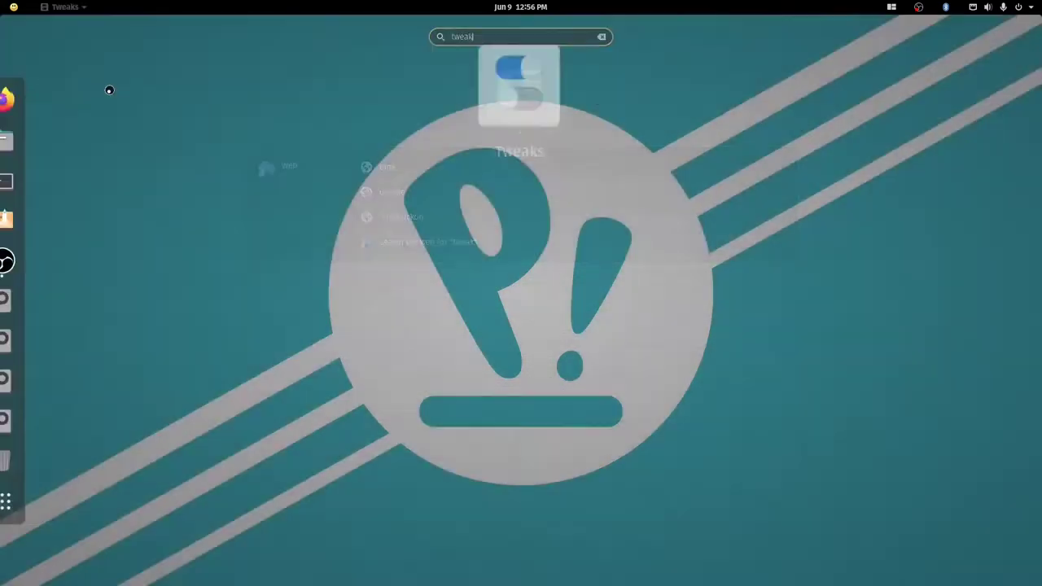
{"action": "key", "text": "Down"}
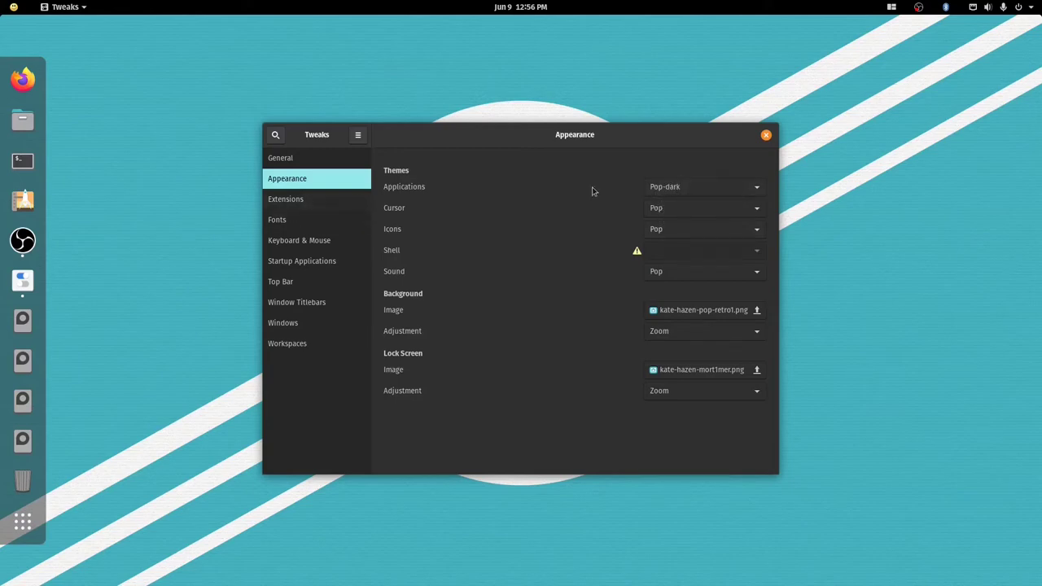
{"action": "left_click", "coordinate": [665, 187]}
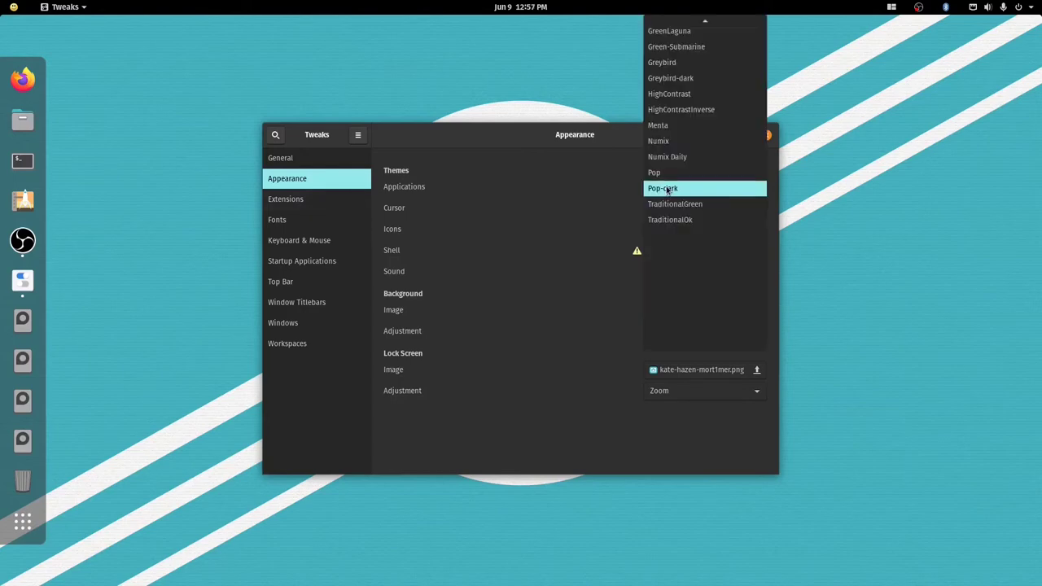
{"action": "left_click", "coordinate": [668, 190]}
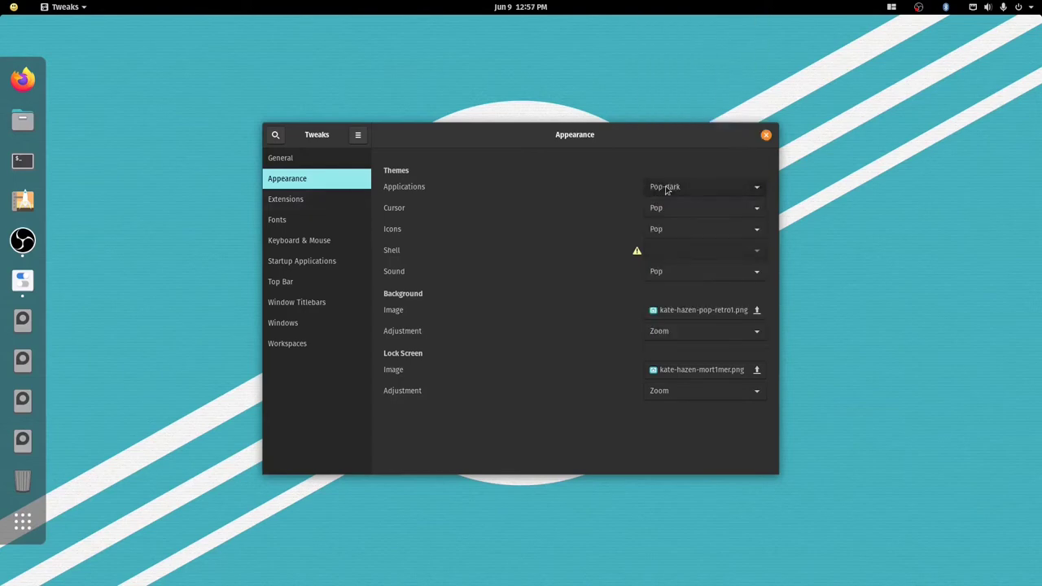
{"action": "left_click", "coordinate": [346, 204]}
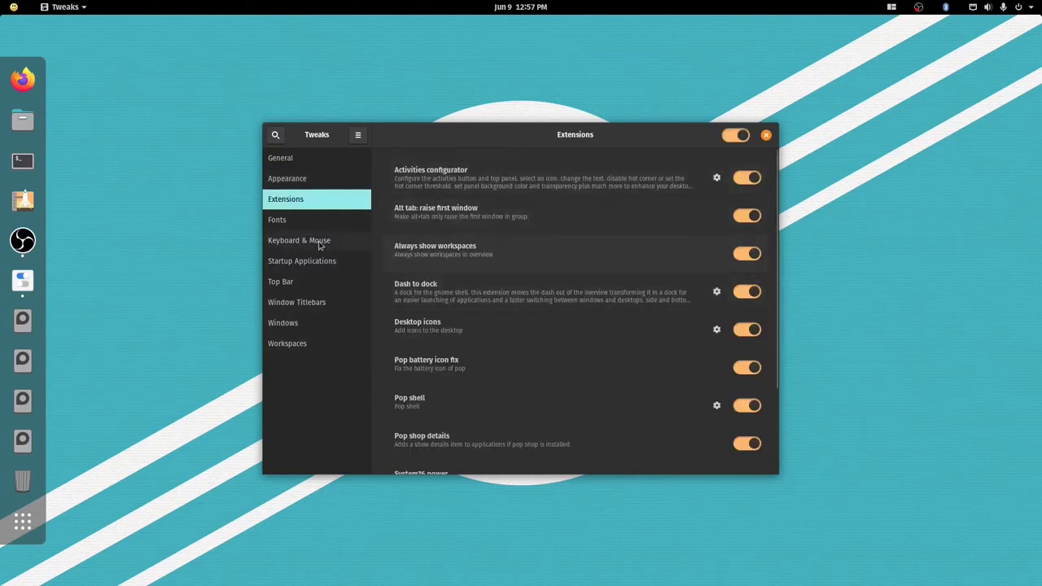
- Browse the Fonts, Keyboard & Mouse and Top Bar pages, leaving Battery Percentage off
{"action": "left_click", "coordinate": [299, 225]}
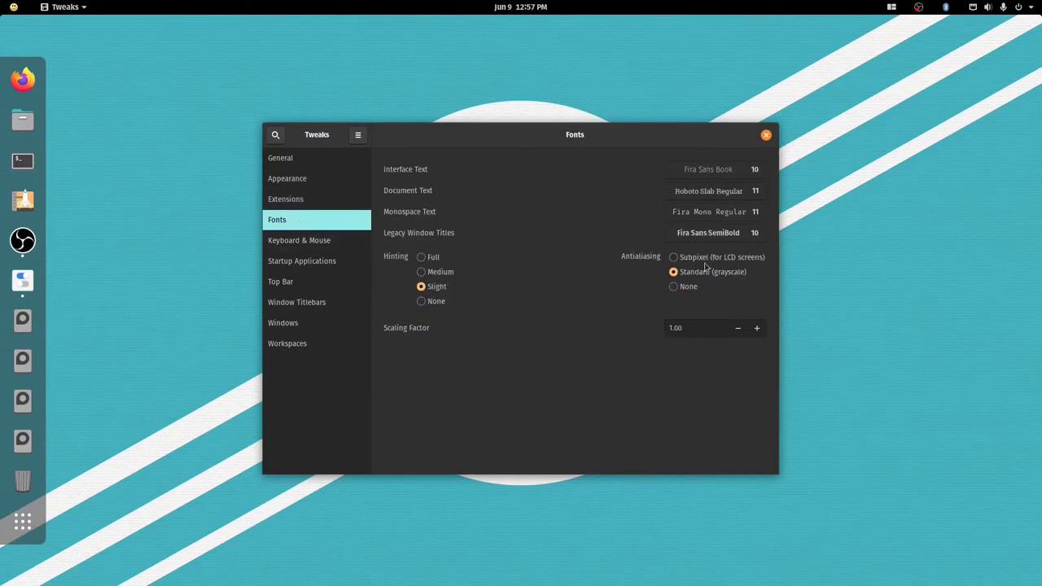
{"action": "left_click", "coordinate": [341, 241]}
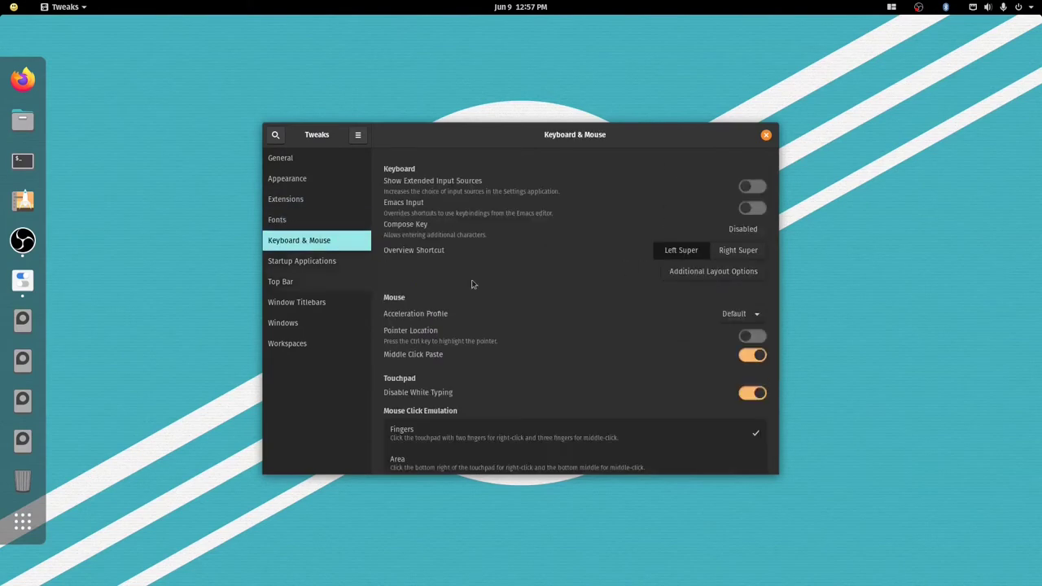
{"action": "left_click", "coordinate": [313, 261]}
{"action": "left_click", "coordinate": [324, 285]}
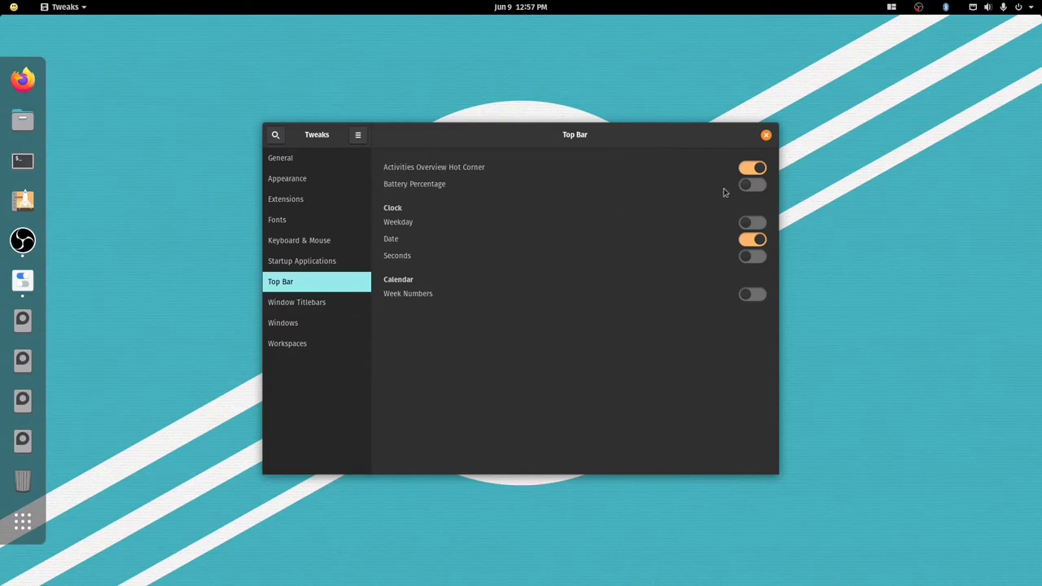
{"action": "left_click", "coordinate": [756, 189]}
{"action": "left_click", "coordinate": [751, 187]}
{"action": "left_click", "coordinate": [352, 306]}
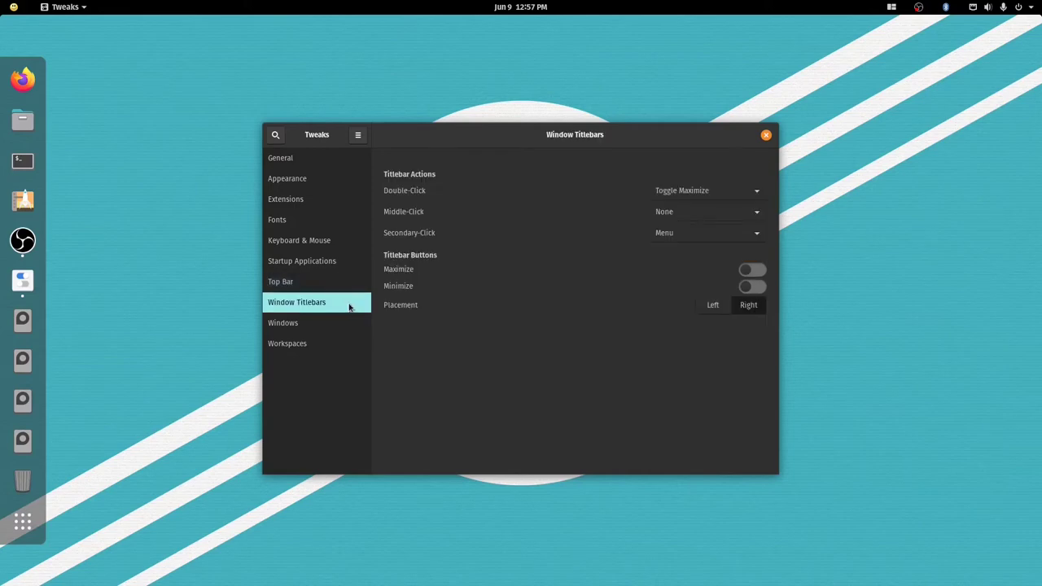
- Turn on the Maximize and Minimize titlebar buttons in GNOME Tweaks
{"action": "left_click", "coordinate": [755, 277]}
{"action": "left_click", "coordinate": [757, 286]}
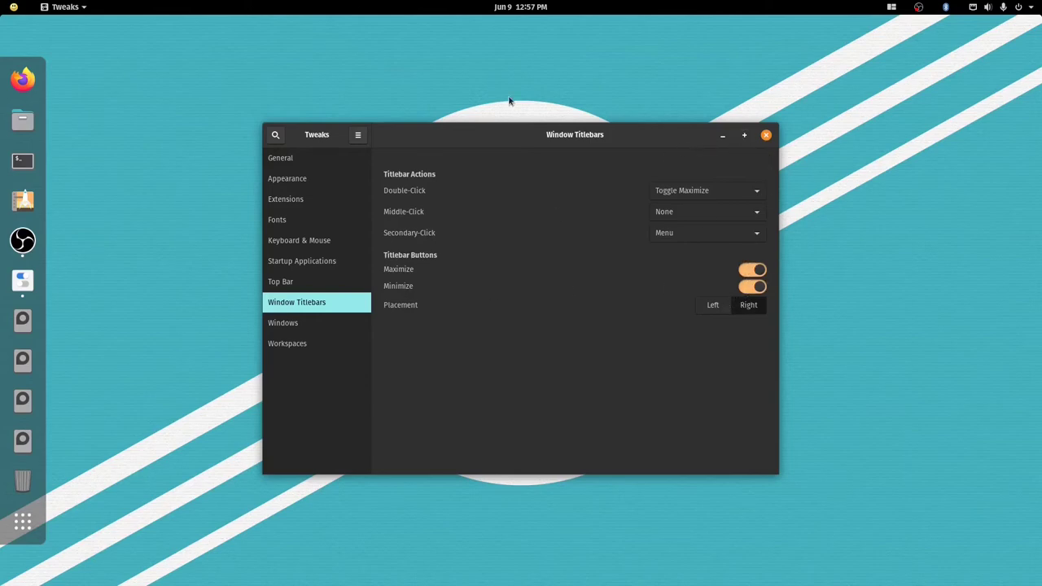
{"action": "left_click_drag", "start_coordinate": [531, 126], "coordinate": [510, 115]}
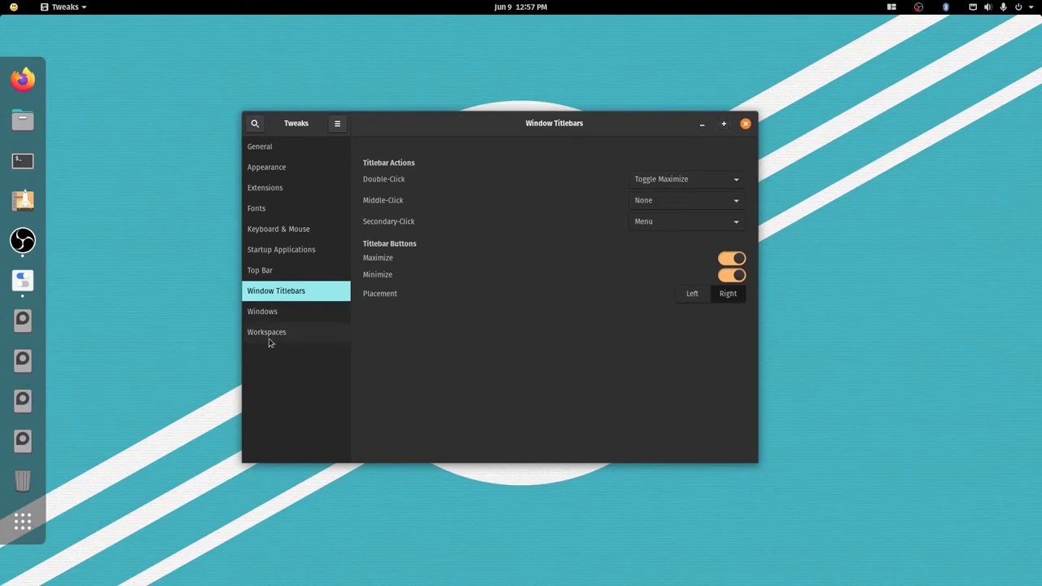
{"action": "left_click", "coordinate": [291, 323]}
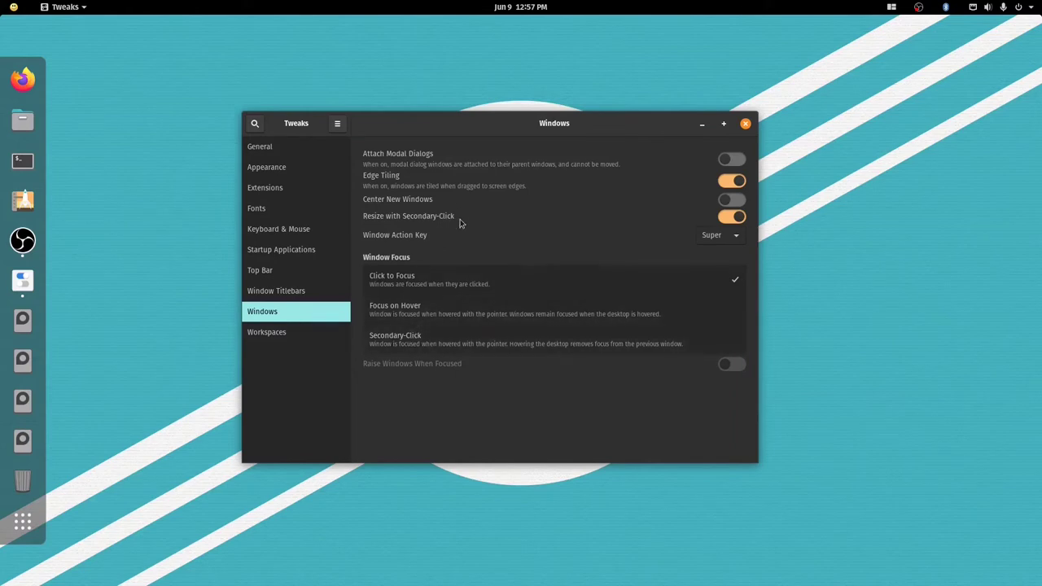
- Switch to Static Workspaces with the number of workspaces set to 6
{"action": "left_click", "coordinate": [292, 334]}
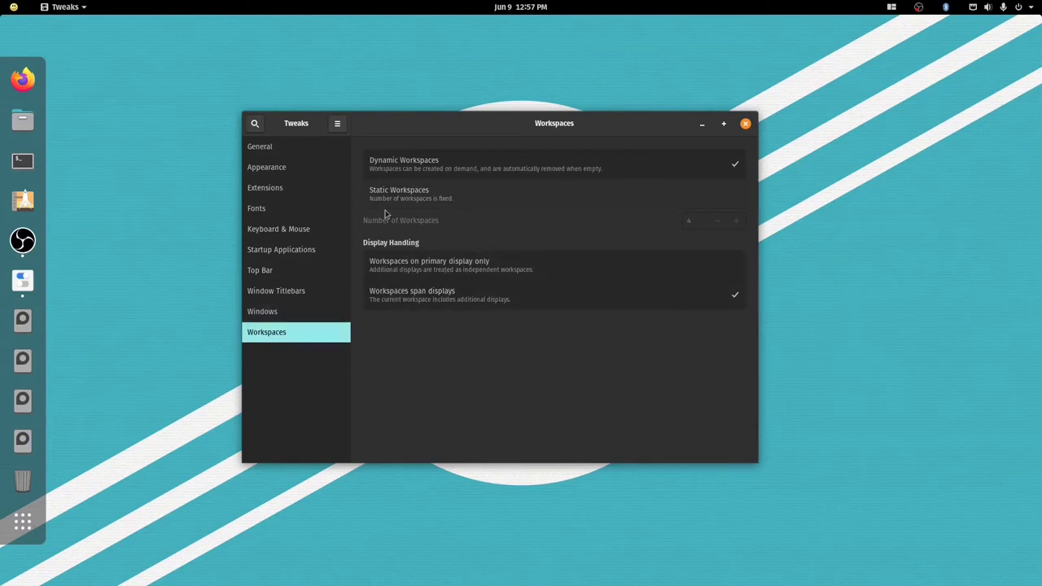
{"action": "left_click", "coordinate": [14, 6]}
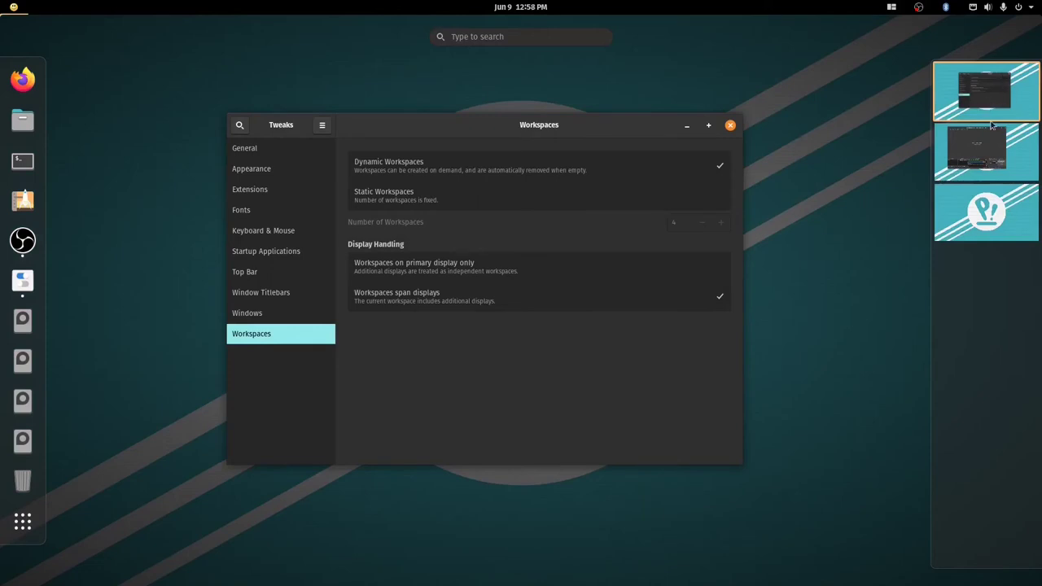
{"action": "left_click", "coordinate": [612, 414]}
{"action": "left_click", "coordinate": [469, 196]}
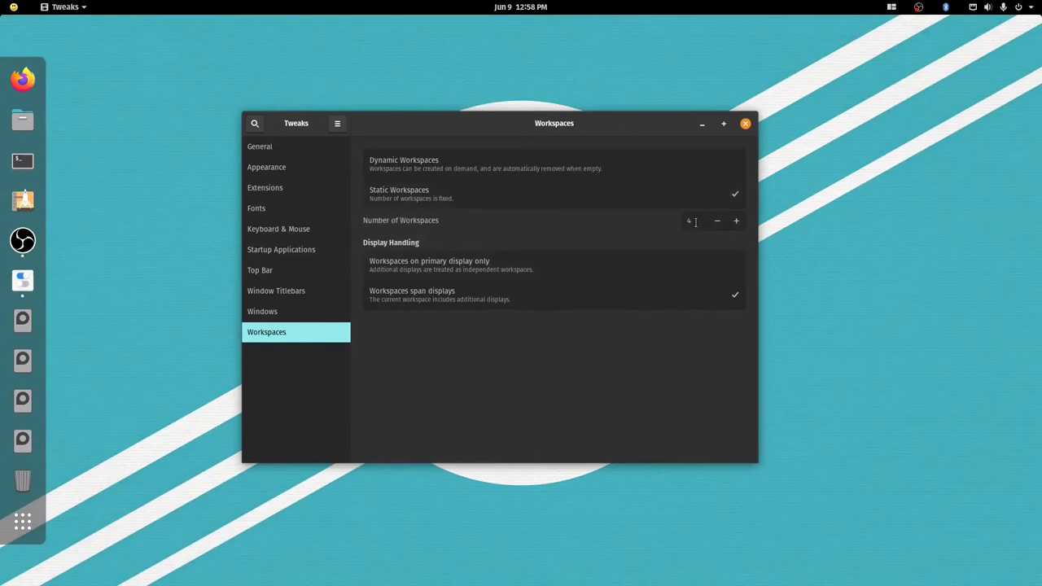
{"action": "double_click", "coordinate": [696, 221]}
{"action": "type", "text": "6"}
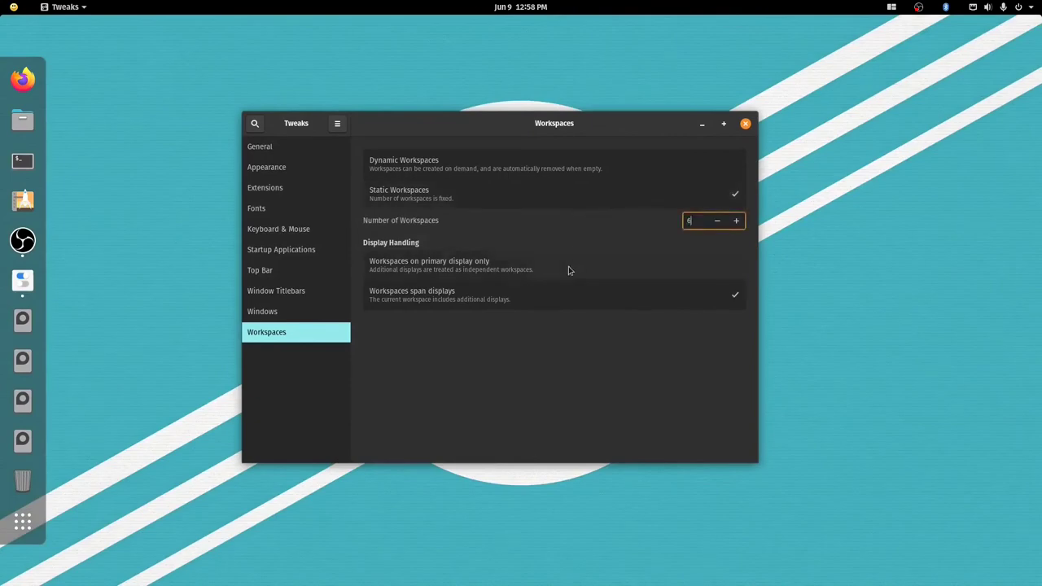
{"action": "left_click", "coordinate": [478, 166]}
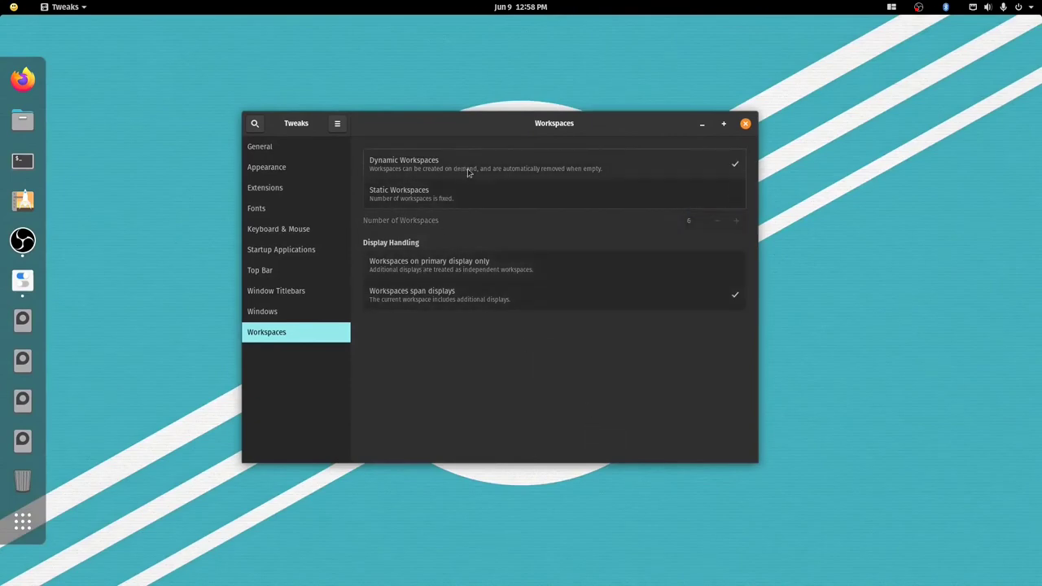
{"action": "left_click", "coordinate": [474, 192]}
{"action": "left_click", "coordinate": [12, 8]}
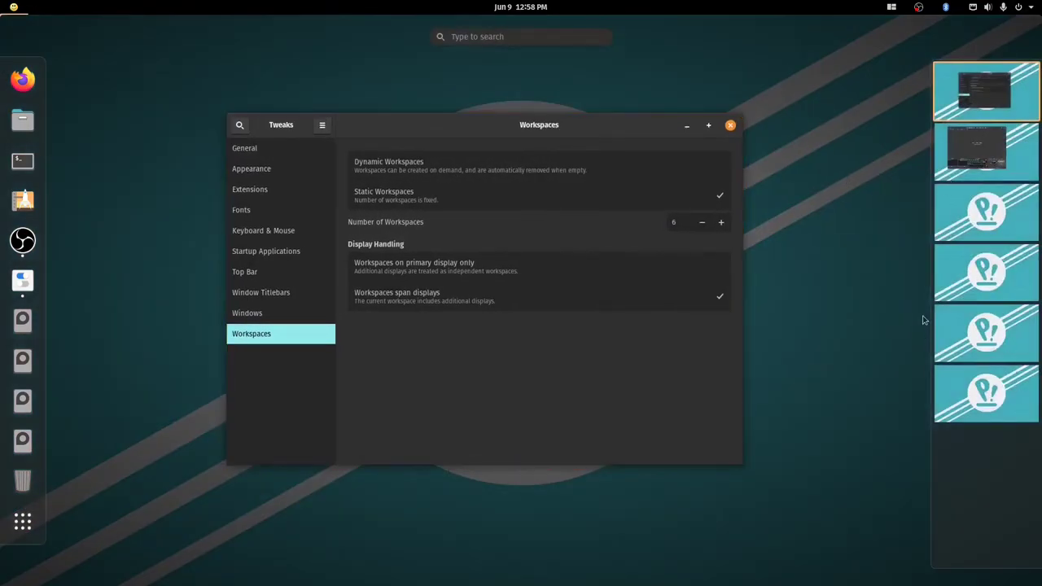
- Open the Activities Configurator extension's settings from the Extensions list
{"action": "left_click", "coordinate": [618, 374]}
{"action": "left_click", "coordinate": [272, 190]}
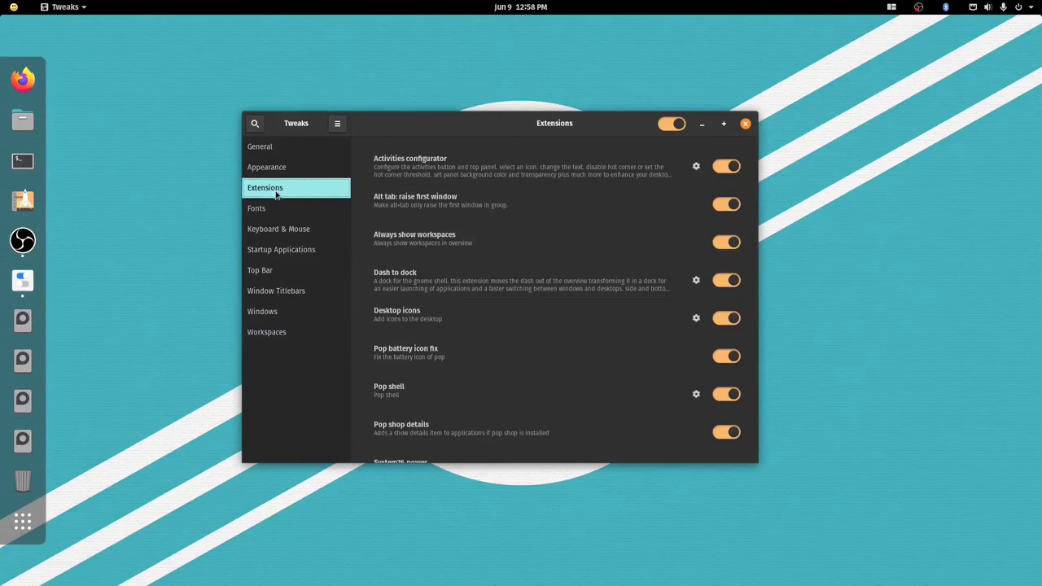
{"action": "left_click_drag", "start_coordinate": [387, 129], "coordinate": [385, 104]}
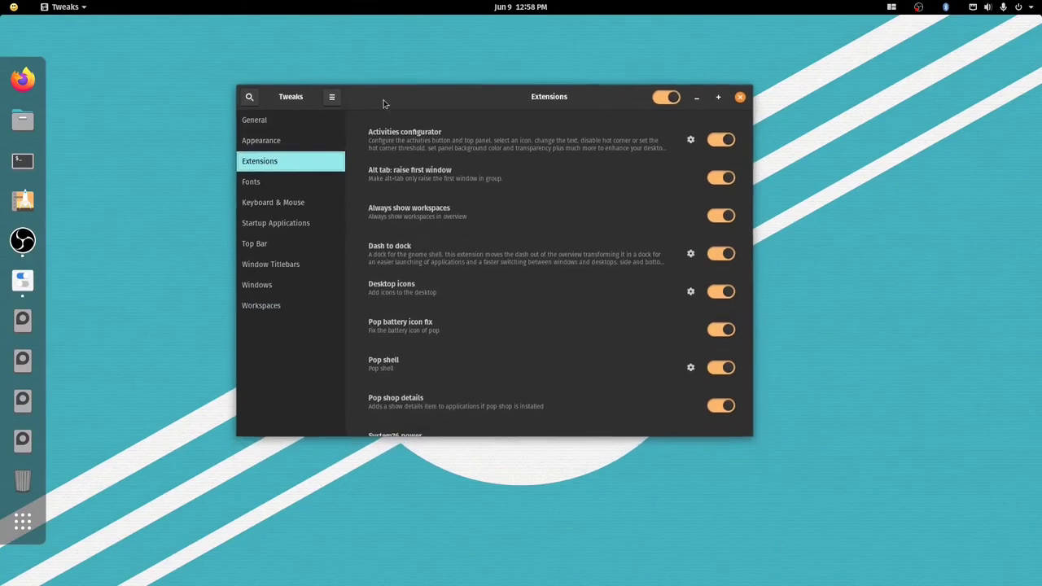
{"action": "left_click", "coordinate": [690, 139]}
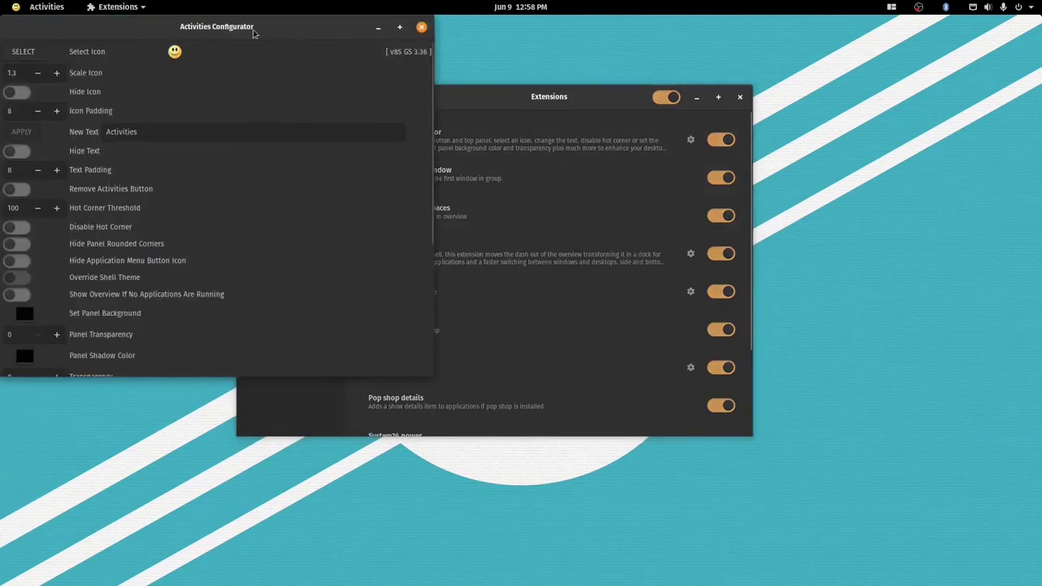
{"action": "left_click_drag", "start_coordinate": [255, 32], "coordinate": [546, 86]}
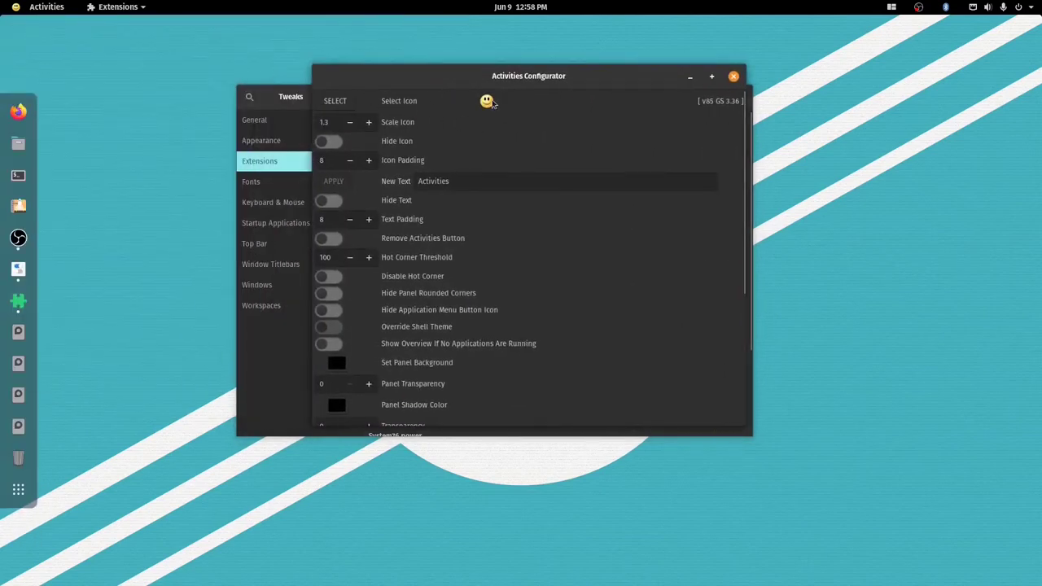
- Open the Downloads folder in Files, showing pop.png
{"action": "left_click", "coordinate": [18, 143]}
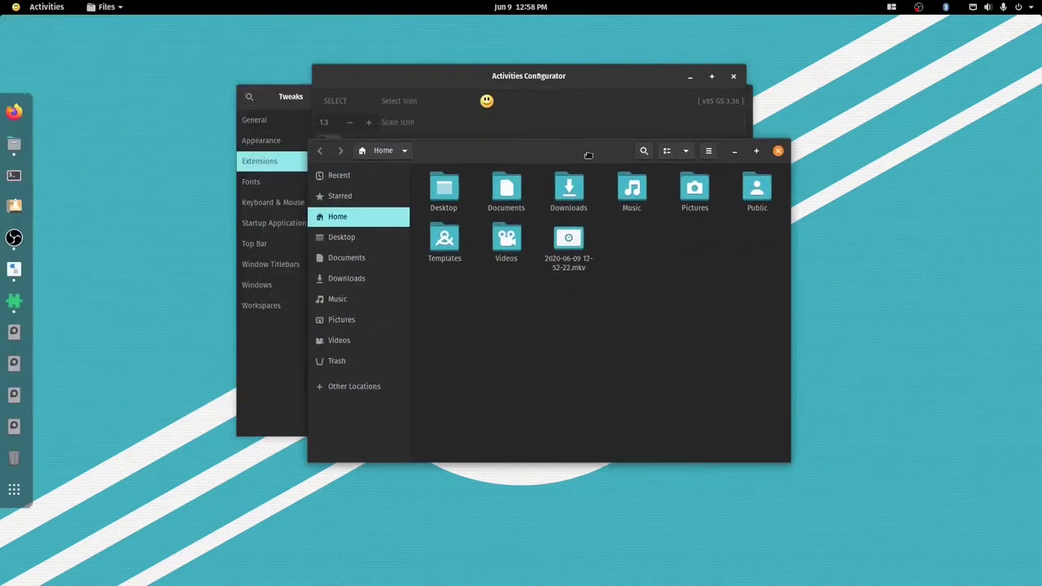
{"action": "double_click", "coordinate": [573, 194]}
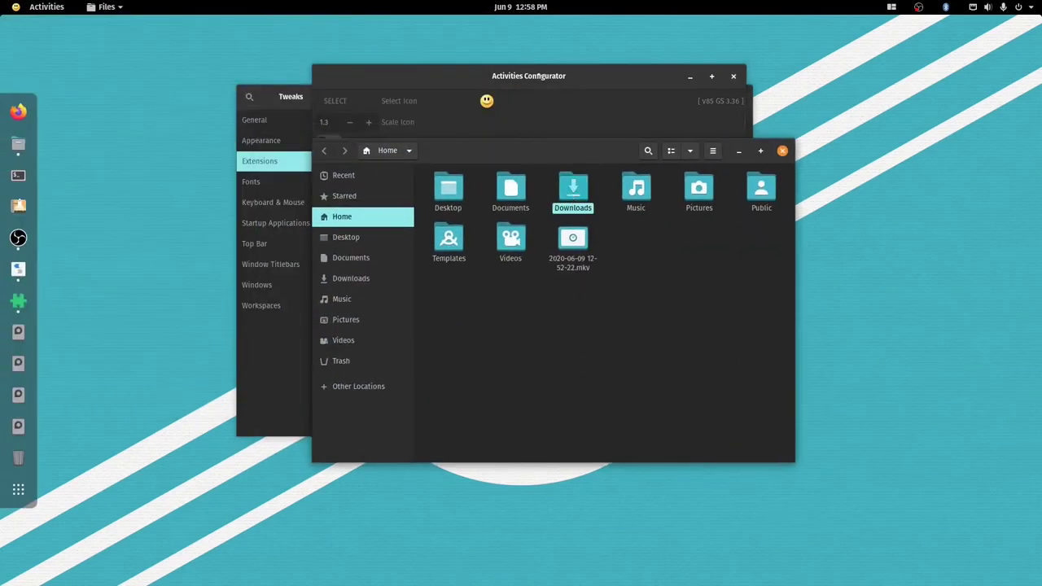
{"action": "left_click_drag", "start_coordinate": [543, 149], "coordinate": [367, 142]}
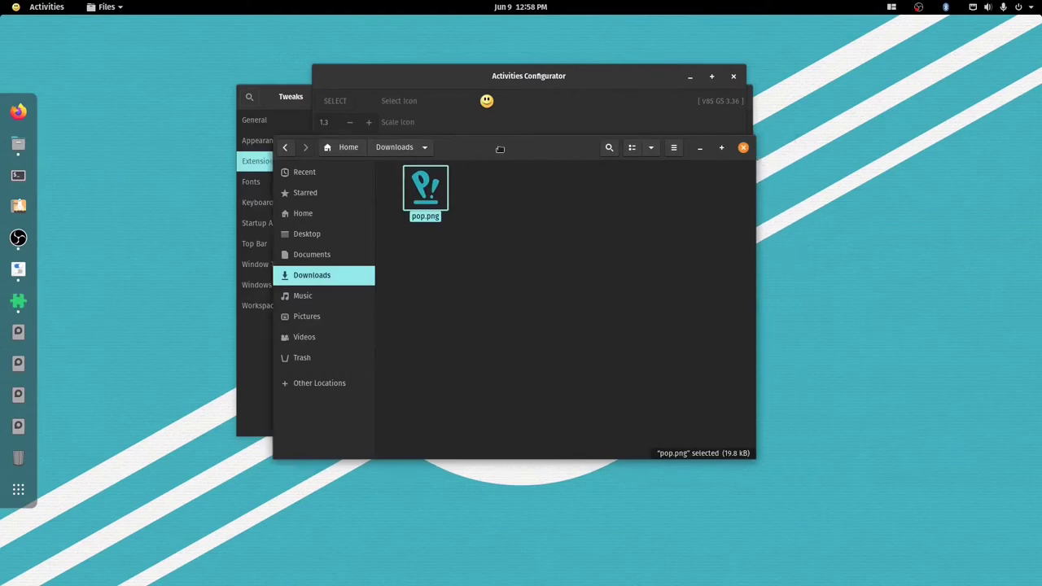
{"action": "left_click", "coordinate": [18, 175]}
- Run sudo cp ~/Downloads/pop.png /usr/share/icons/pop2.png and enter the admin password
{"action": "left_click_drag", "start_coordinate": [337, 80], "coordinate": [720, 186]}
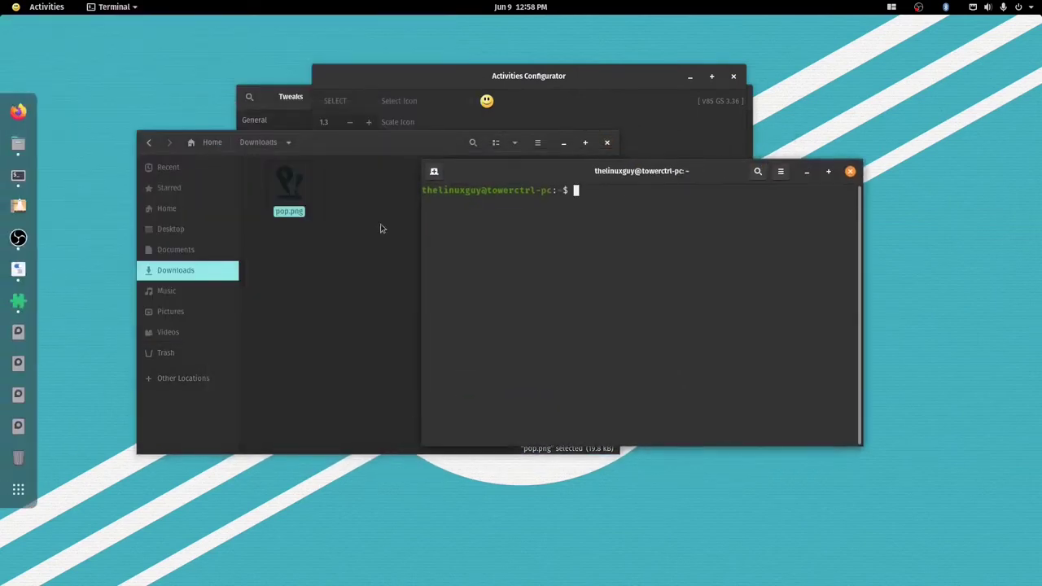
{"action": "left_click", "coordinate": [385, 249]}
{"action": "left_click", "coordinate": [692, 291]}
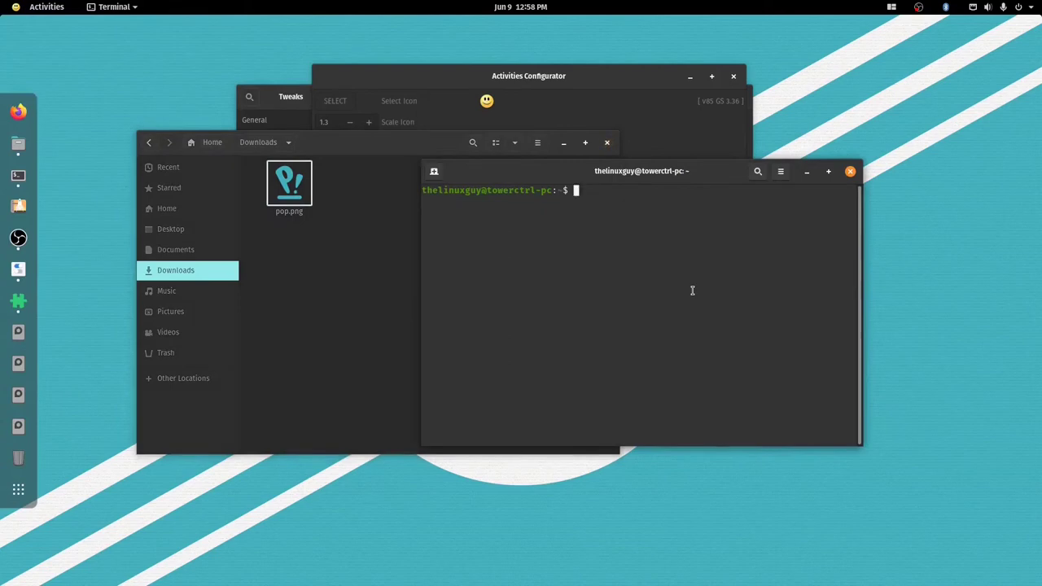
{"action": "type", "text": "sudo cp "}
{"action": "type", "text": "~/Down"}
{"action": "key", "text": "Tab"}
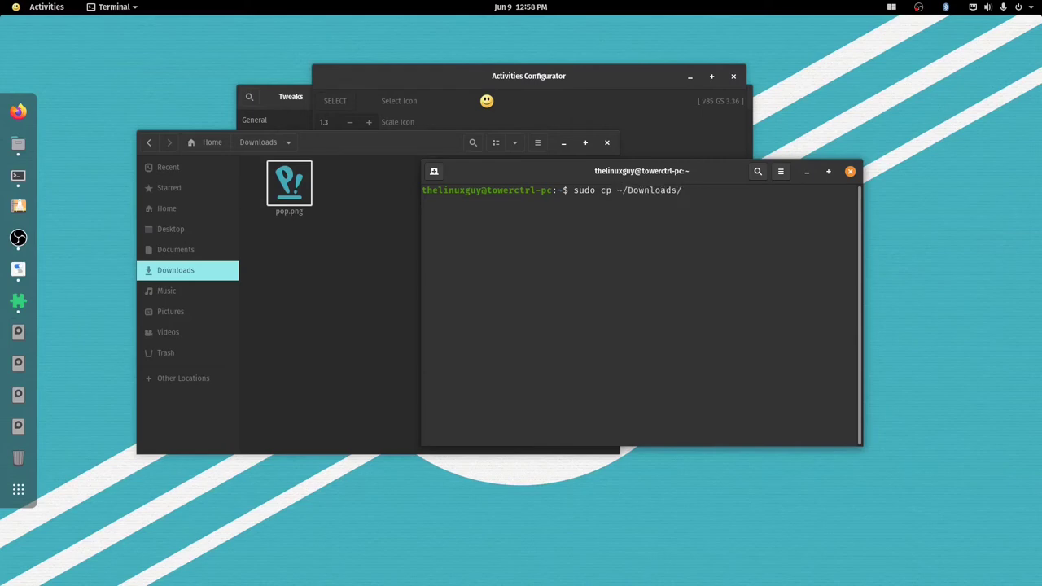
{"action": "type", "text": "pop"}
{"action": "key", "text": "Tab"}
{"action": "type", "text": "/"}
{"action": "type", "text": "us"}
{"action": "key", "text": "Tab"}
{"action": "key", "text": "Tab"}
{"action": "type", "text": "ic"}
{"action": "key", "text": "Tab"}
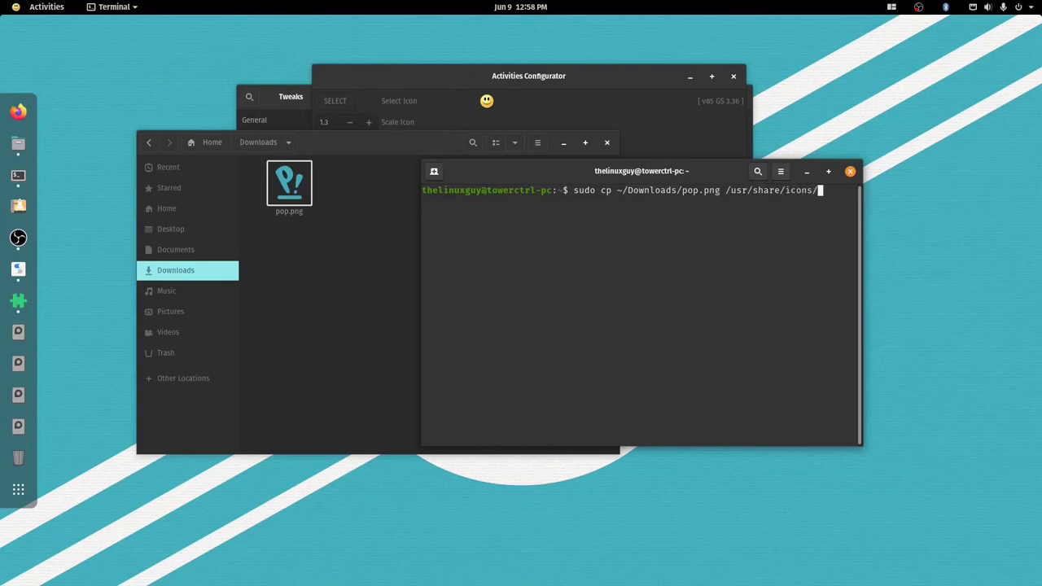
{"action": "type", "text": "p"}
{"action": "type", "text": "op2.png"}
{"action": "key", "text": "Return"}
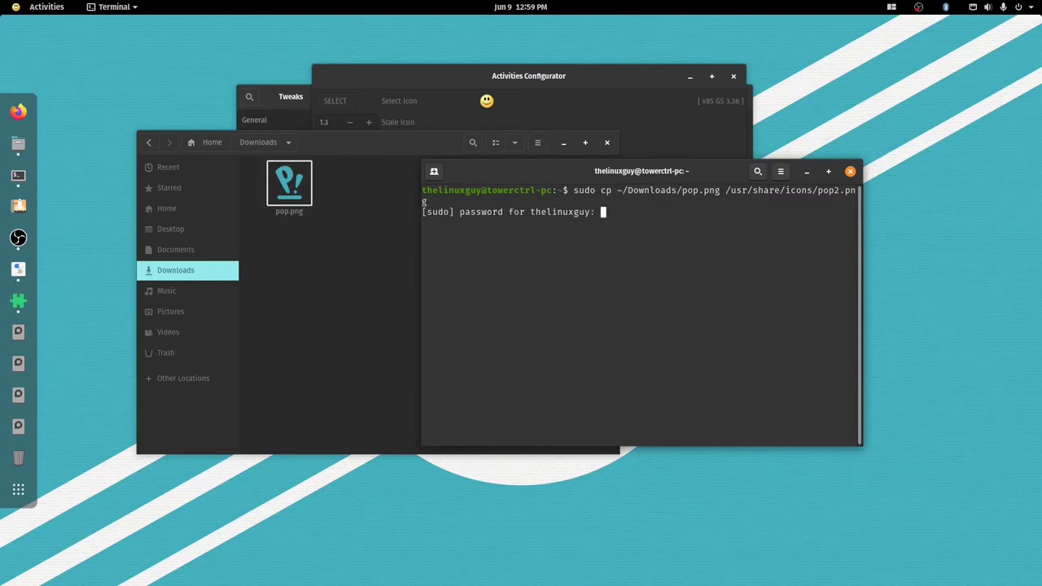
{"action": "key", "text": "Return"}
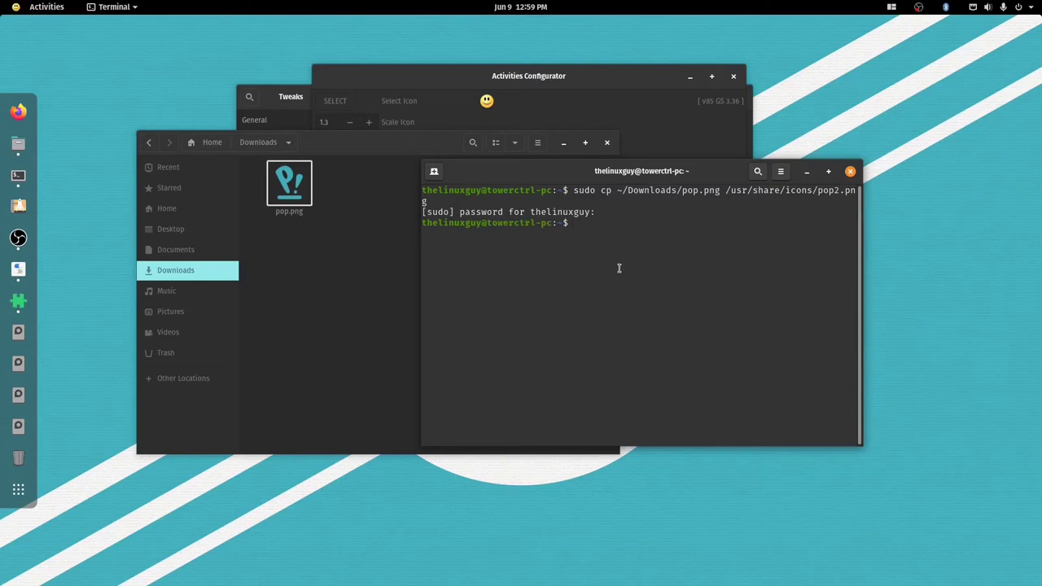
- Move pop.png from Downloads to the Trash
{"action": "left_click", "coordinate": [300, 205]}
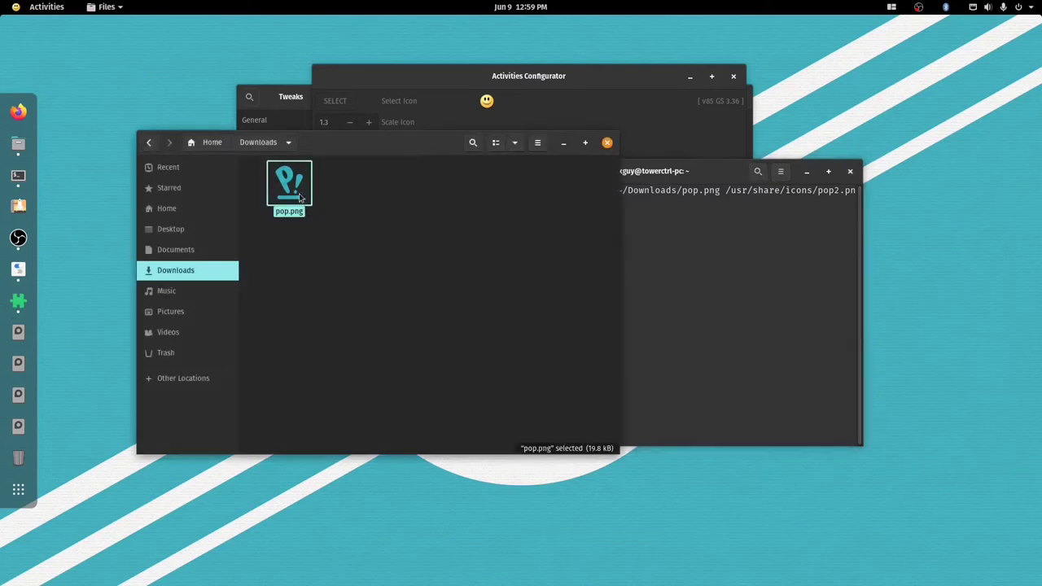
{"action": "right_click", "coordinate": [295, 196]}
{"action": "left_click", "coordinate": [364, 285]}
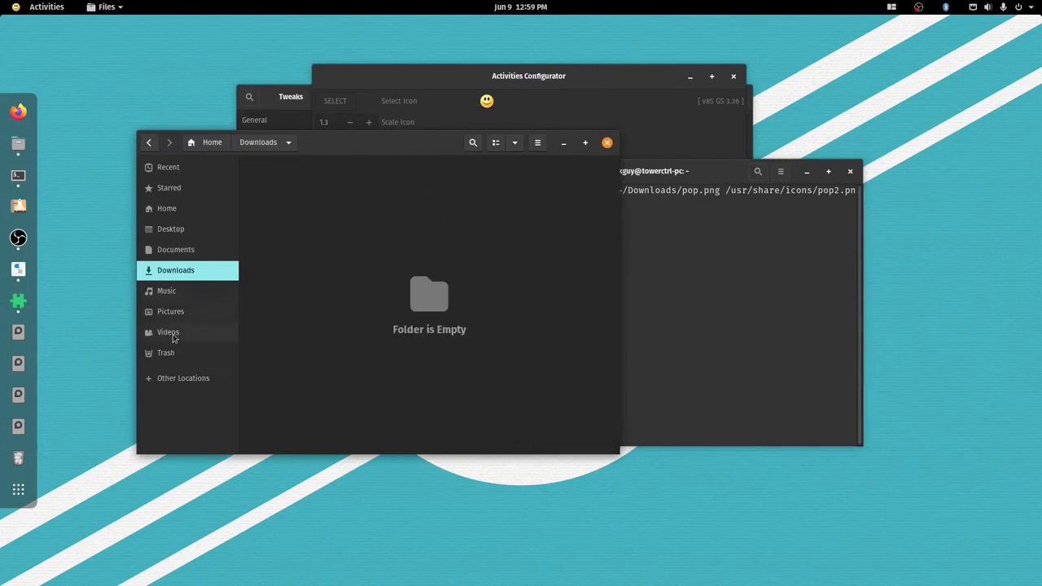
- Permanently empty the Trash and close the Files window
{"action": "right_click", "coordinate": [172, 351]}
{"action": "left_click", "coordinate": [185, 323]}
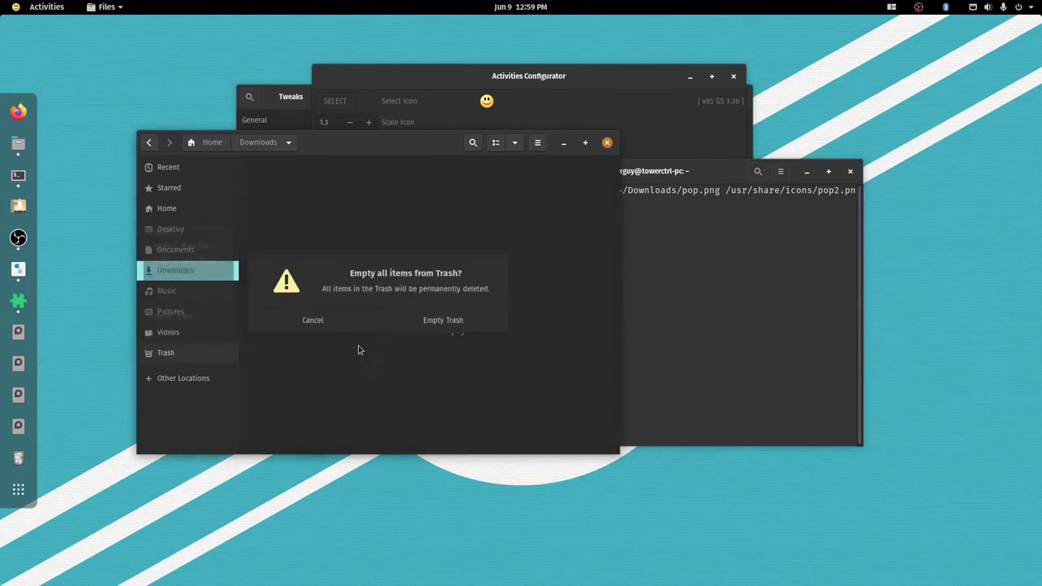
{"action": "left_click", "coordinate": [430, 320]}
{"action": "left_click", "coordinate": [607, 142]}
{"action": "left_click_drag", "start_coordinate": [629, 171], "coordinate": [638, 236]}
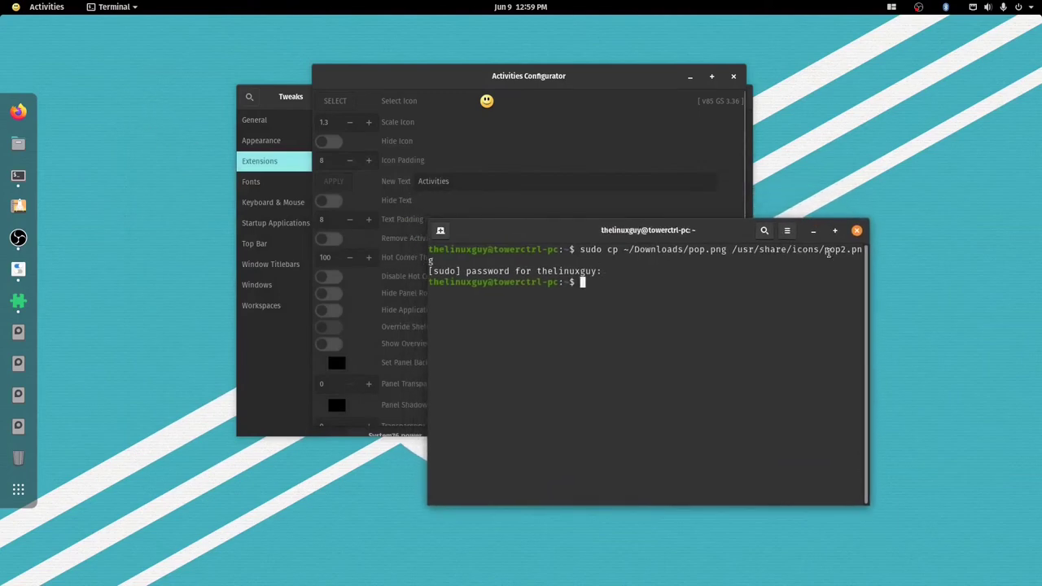
- Choose /usr/share/icons/pop.png as the Activities button icon, replacing the smiley
{"action": "left_click", "coordinate": [857, 235]}
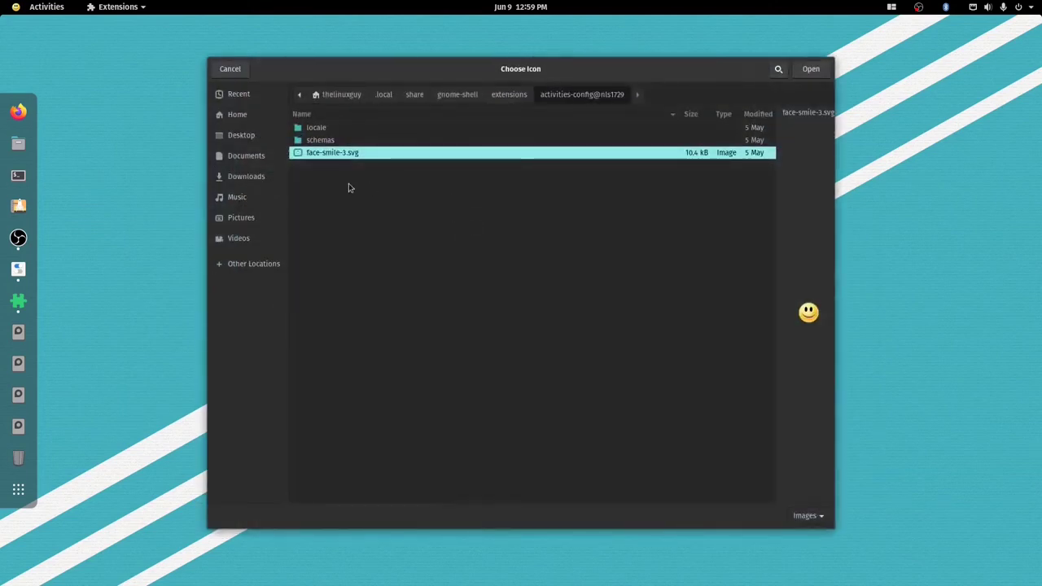
{"action": "left_click", "coordinate": [254, 265]}
{"action": "left_click", "coordinate": [338, 116]}
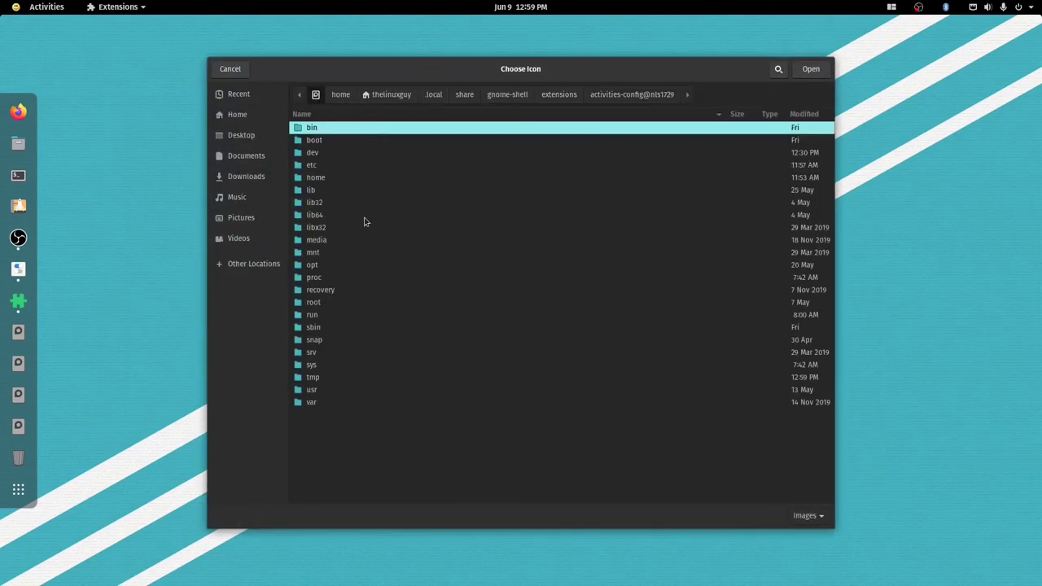
{"action": "double_click", "coordinate": [316, 390]}
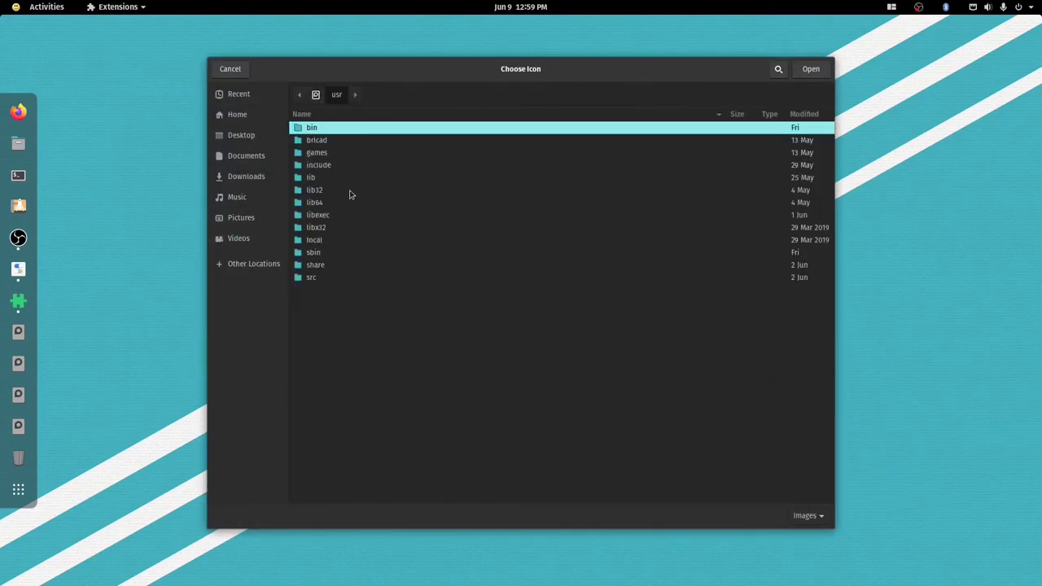
{"action": "double_click", "coordinate": [316, 265]}
{"action": "scroll", "coordinate": [326, 268], "scroll_direction": "down", "scroll_amount": 5}
{"action": "scroll", "coordinate": [326, 265], "scroll_direction": "down", "scroll_amount": 5}
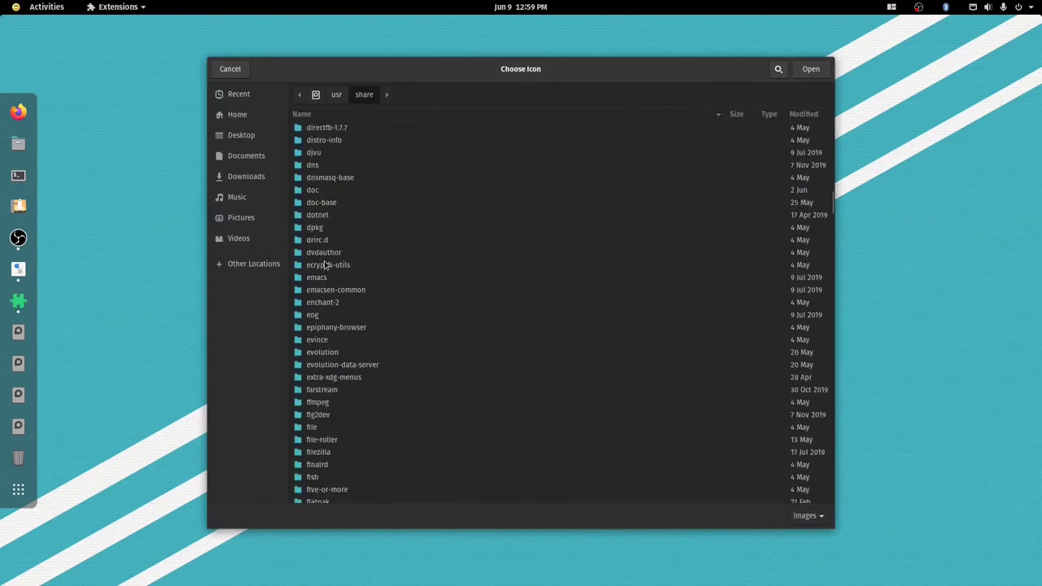
{"action": "scroll", "coordinate": [324, 263], "scroll_direction": "down", "scroll_amount": 5}
{"action": "scroll", "coordinate": [325, 263], "scroll_direction": "down", "scroll_amount": 10}
{"action": "double_click", "coordinate": [324, 263]}
{"action": "scroll", "coordinate": [449, 363], "scroll_direction": "down", "scroll_amount": 5}
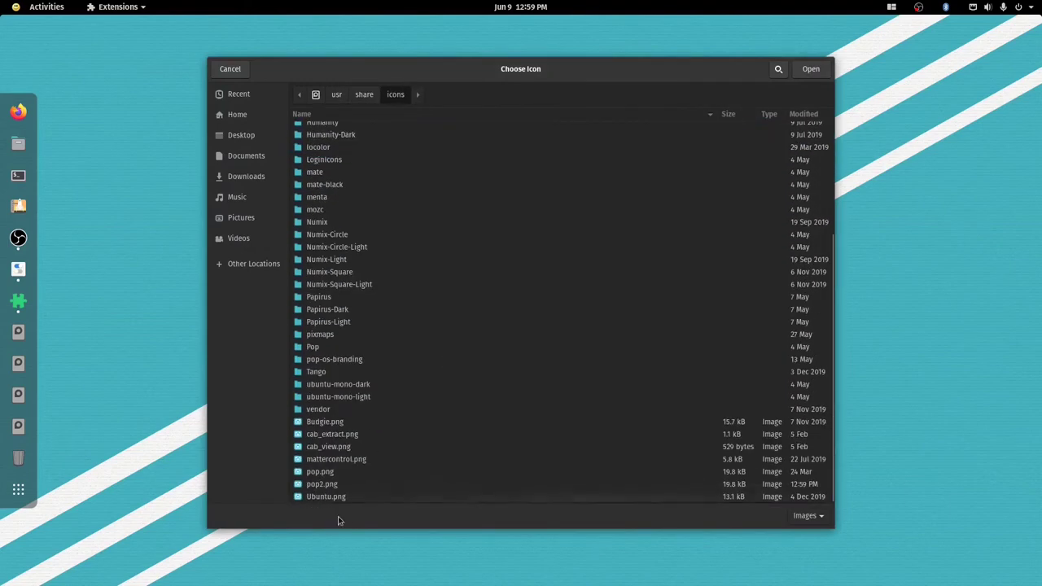
{"action": "left_click", "coordinate": [333, 472]}
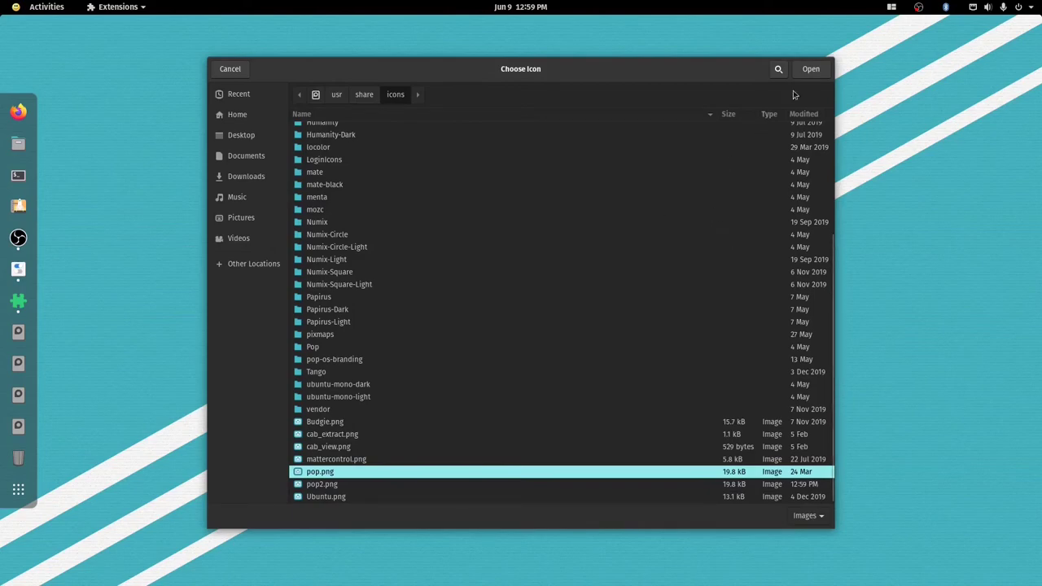
{"action": "left_click", "coordinate": [806, 71]}
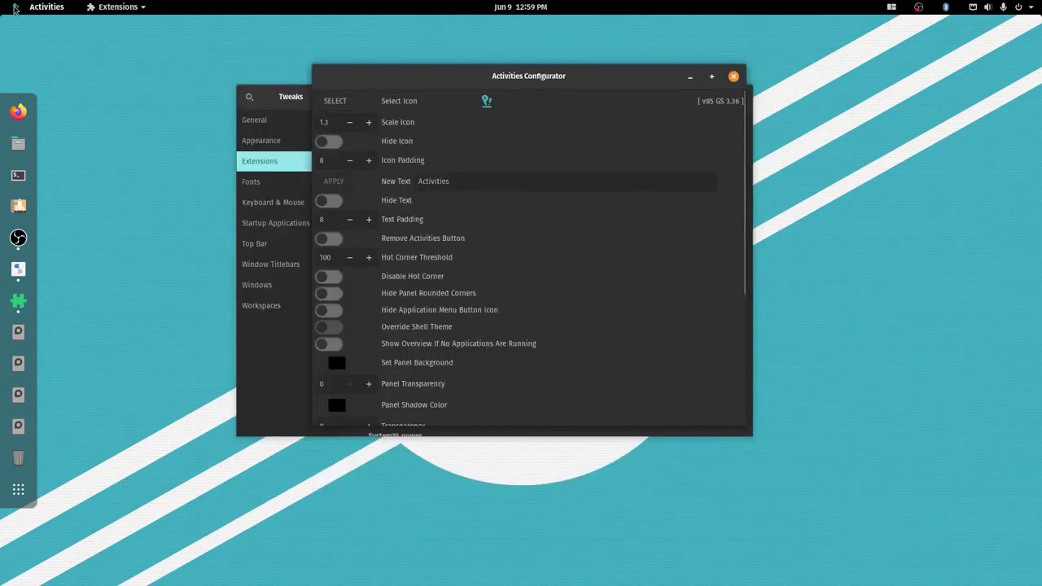
- Set the Panel Transparency value to 75 in Activities Configurator
{"action": "scroll", "coordinate": [326, 286], "scroll_direction": "down", "scroll_amount": 3}
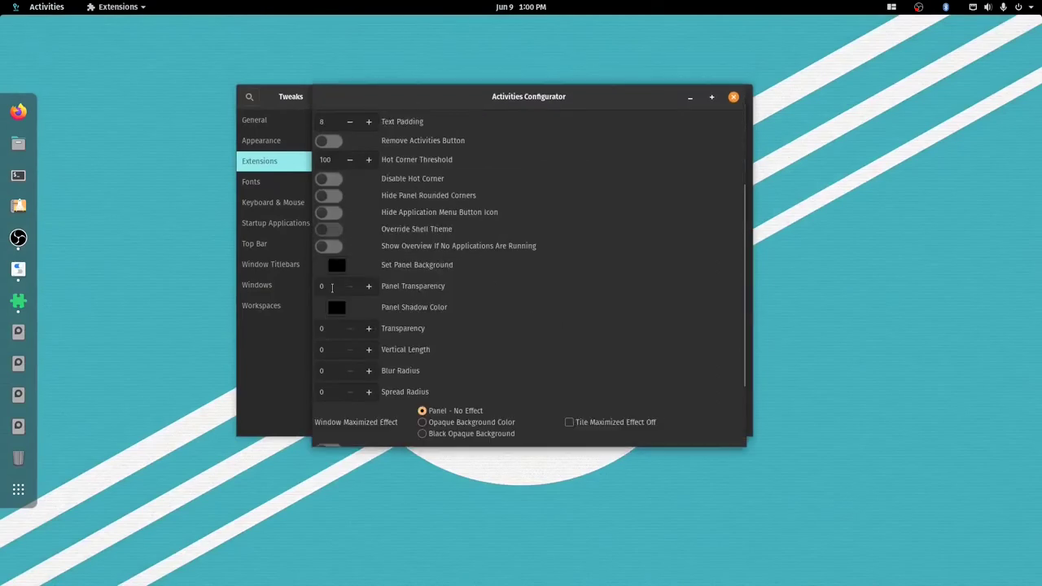
{"action": "left_click", "coordinate": [326, 286]}
{"action": "type", "text": "24"}
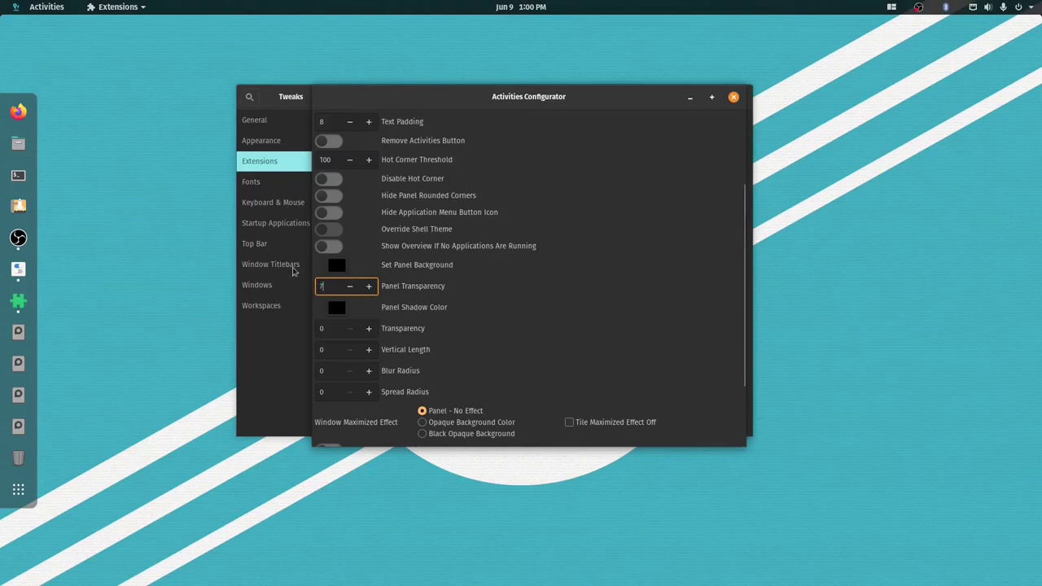
{"action": "type", "text": "5"}
{"action": "key", "text": "Tab"}
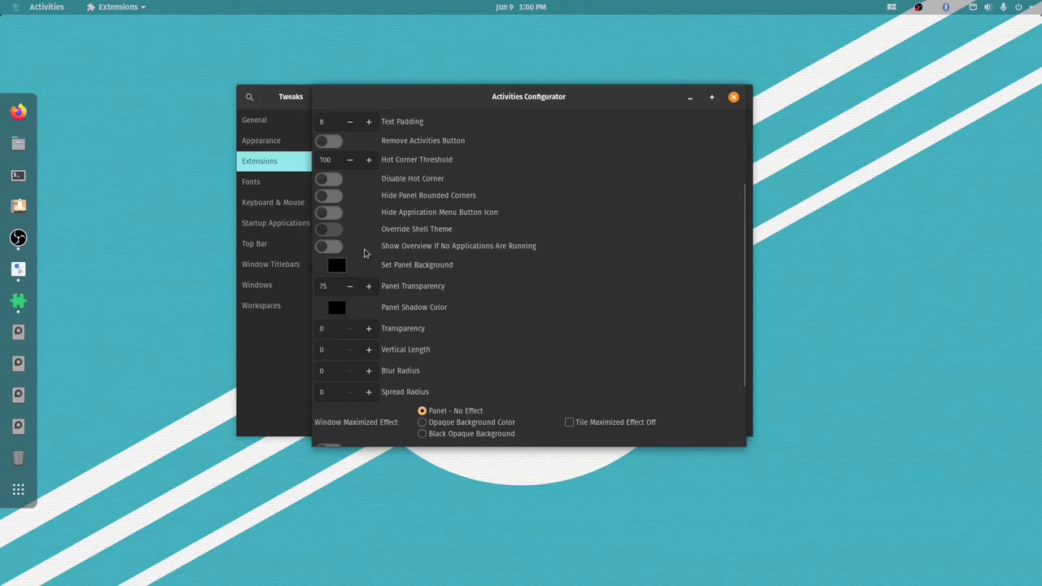
{"action": "scroll", "coordinate": [544, 266], "scroll_direction": "up", "scroll_amount": 3}
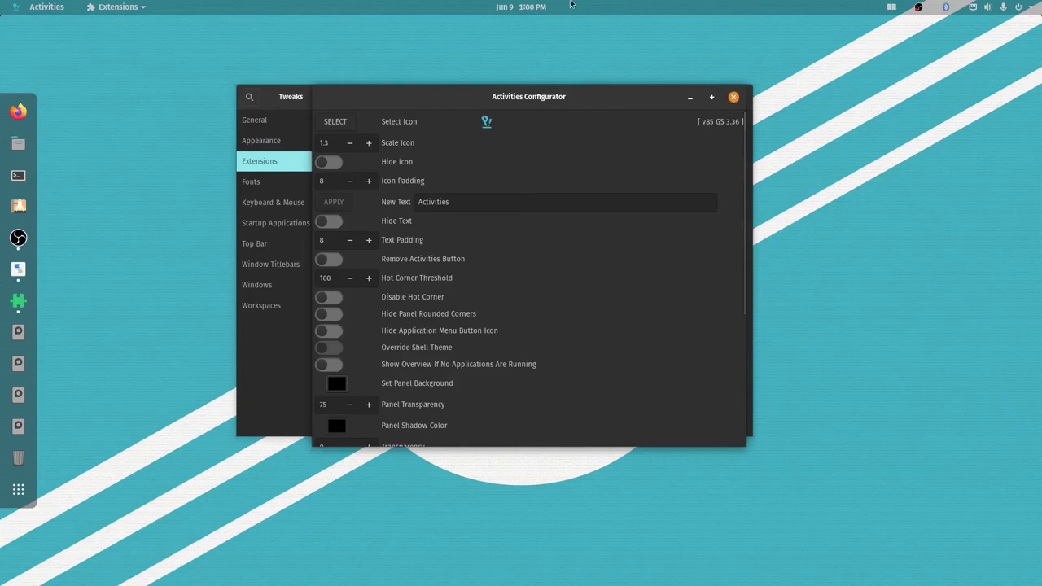
{"action": "left_click_drag", "start_coordinate": [588, 103], "coordinate": [597, 126]}
{"action": "scroll", "coordinate": [640, 203], "scroll_direction": "down", "scroll_amount": 2}
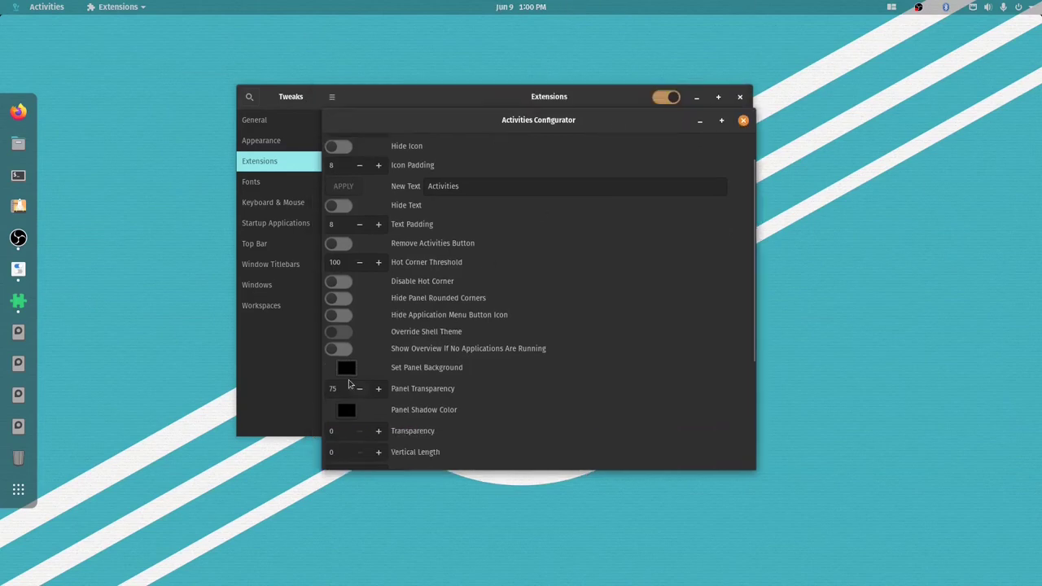
- Set Dash to Dock's Position on screen to Bottom
{"action": "left_click", "coordinate": [743, 121]}
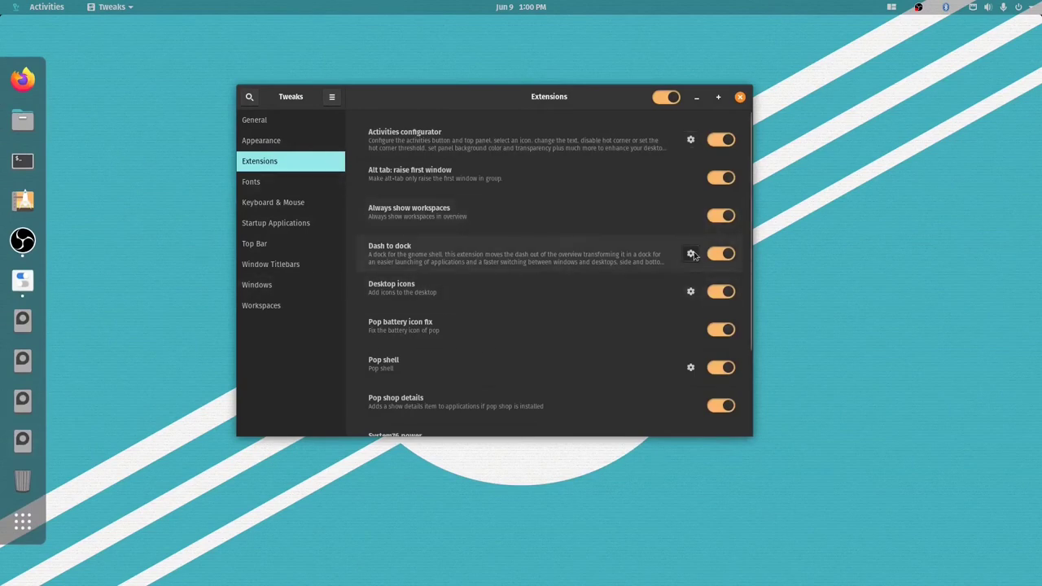
{"action": "left_click_drag", "start_coordinate": [185, 46], "coordinate": [522, 69]}
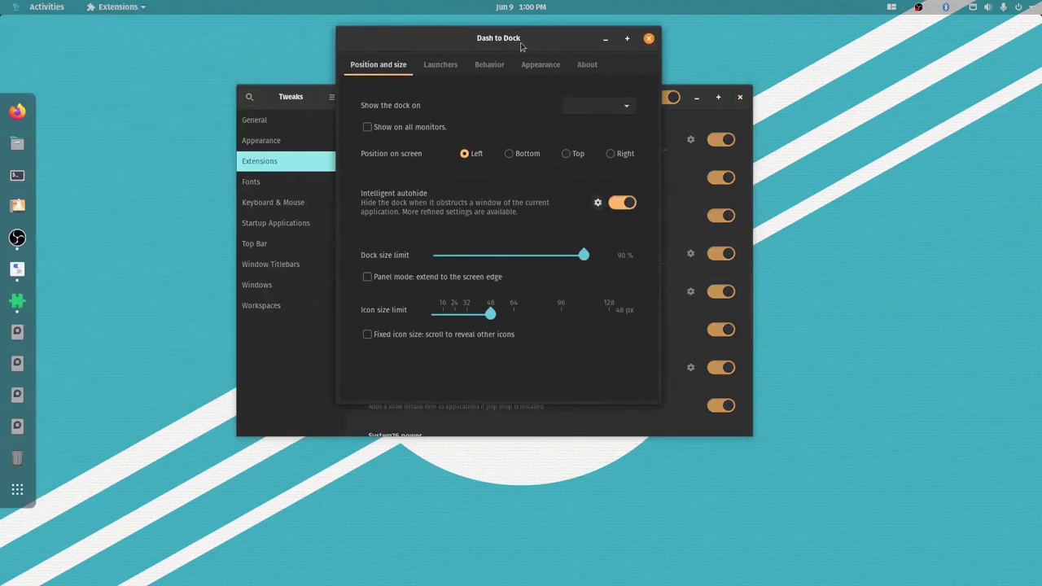
{"action": "left_click", "coordinate": [519, 158]}
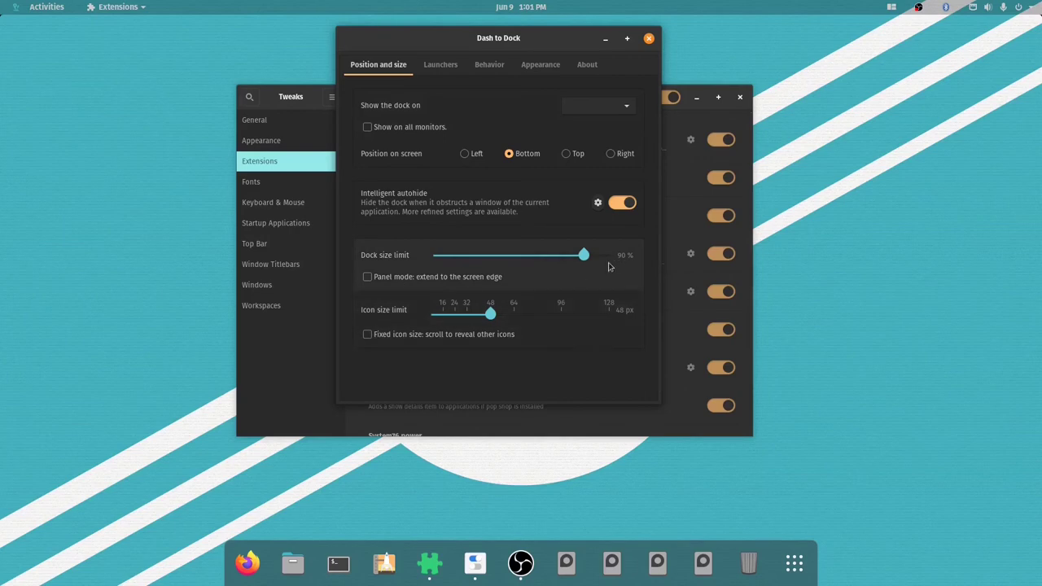
- Toggle intelligent autohide off and back on, leaving it enabled
{"action": "left_click", "coordinate": [619, 204]}
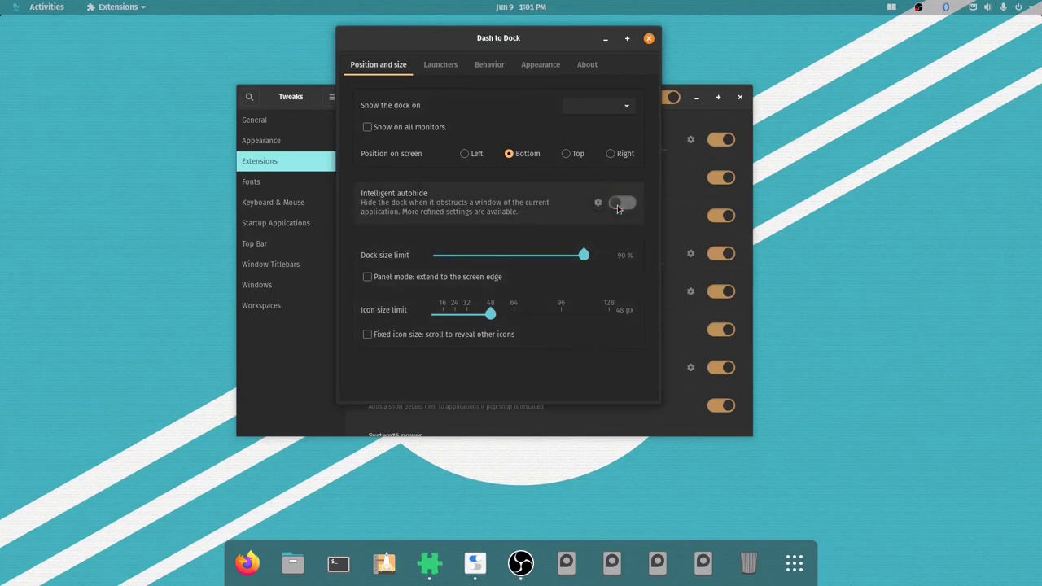
{"action": "double_click", "coordinate": [463, 36]}
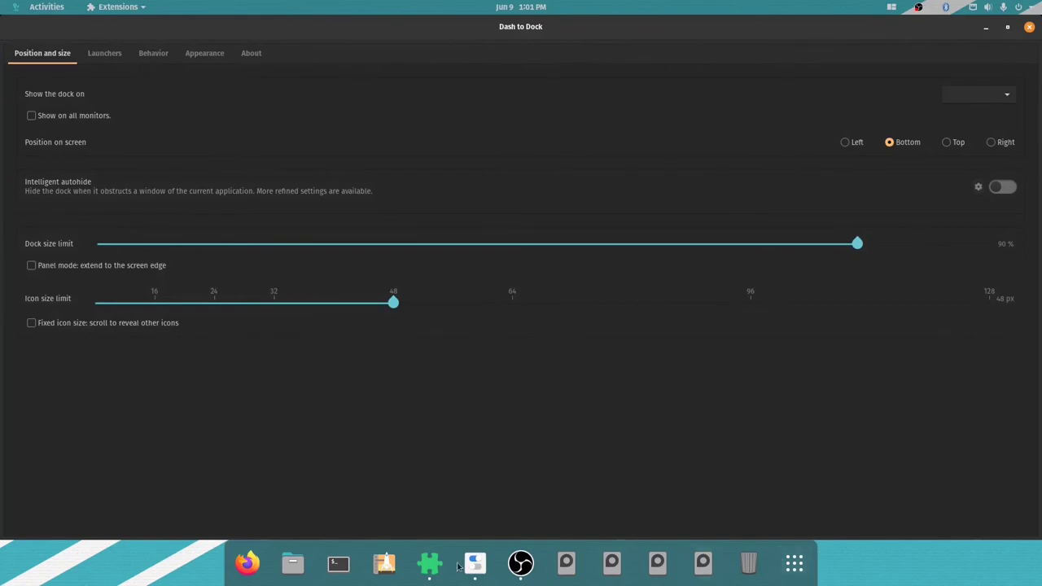
{"action": "double_click", "coordinate": [389, 35]}
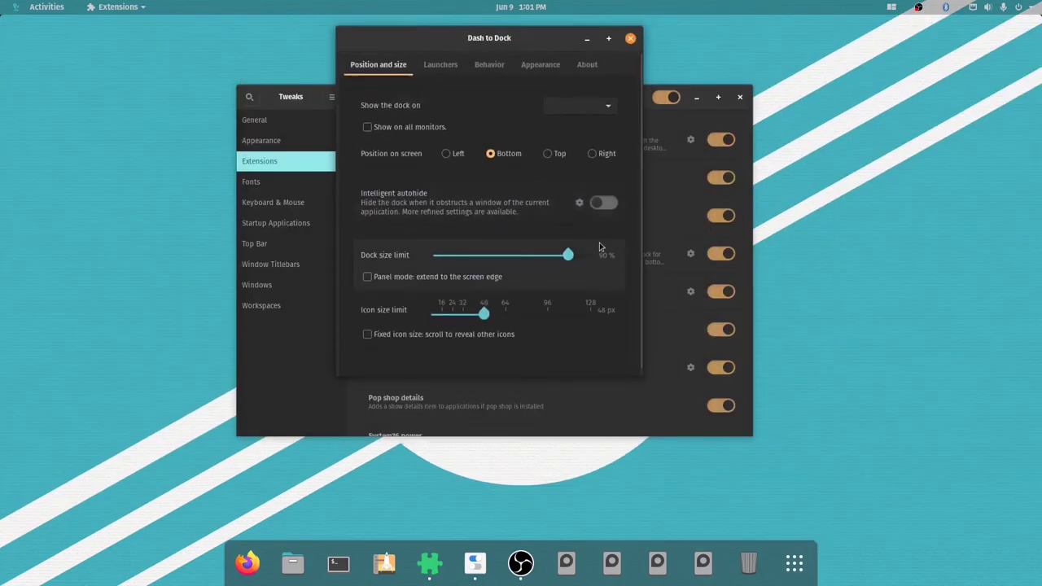
{"action": "left_click", "coordinate": [604, 202]}
{"action": "double_click", "coordinate": [506, 53]}
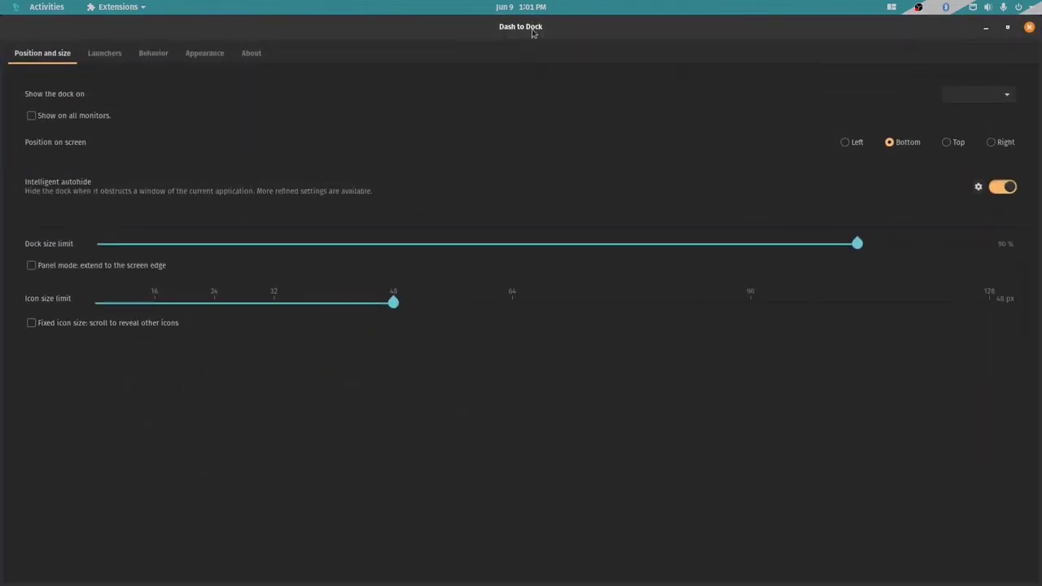
{"action": "double_click", "coordinate": [506, 45]}
{"action": "left_click", "coordinate": [542, 62]}
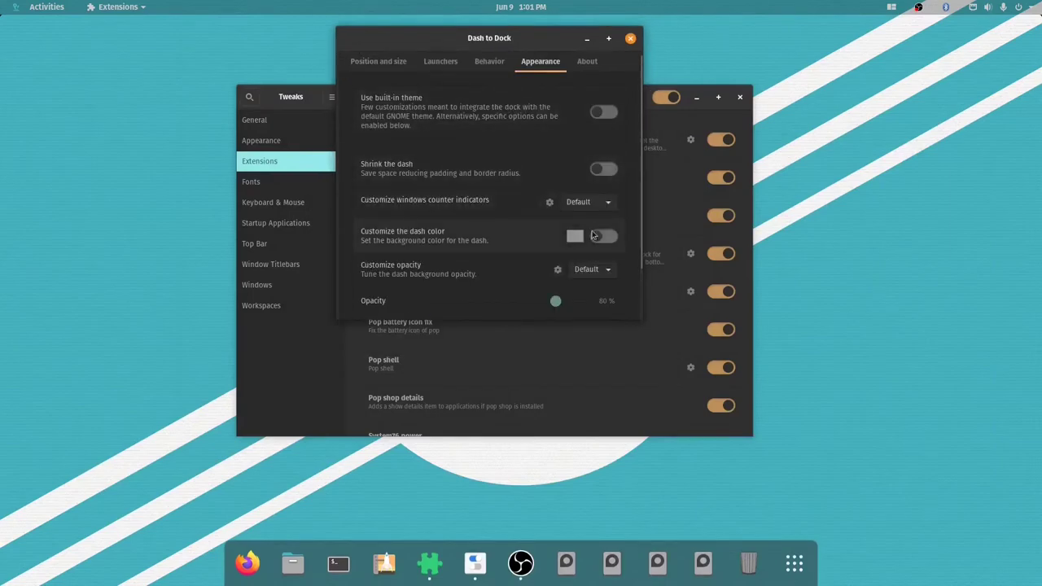
- Enable Customize the dash color with black, and set a Fixed opacity of 25%
{"action": "left_click", "coordinate": [586, 202]}
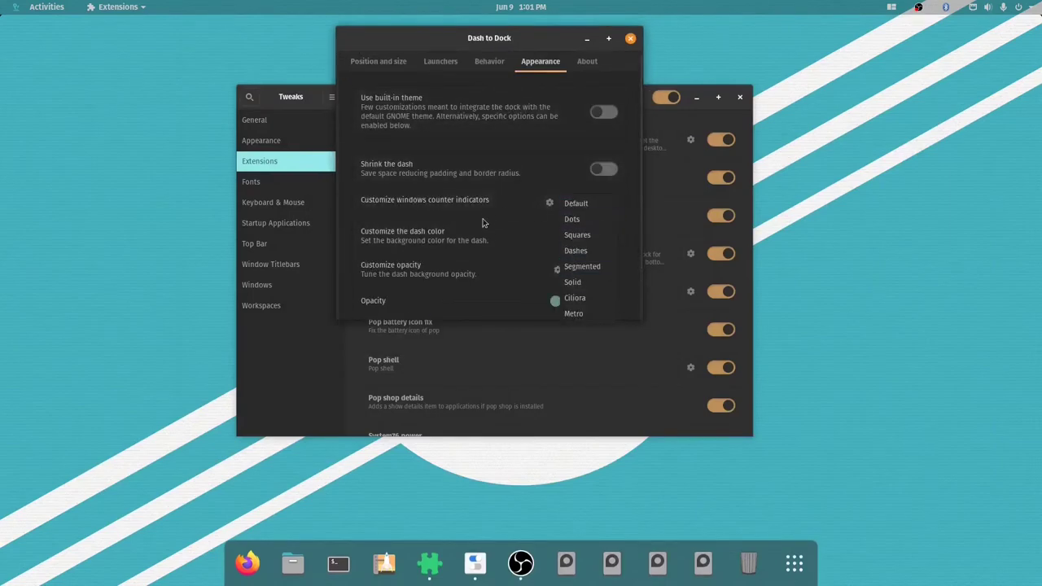
{"action": "left_click", "coordinate": [429, 199]}
{"action": "left_click", "coordinate": [603, 237]}
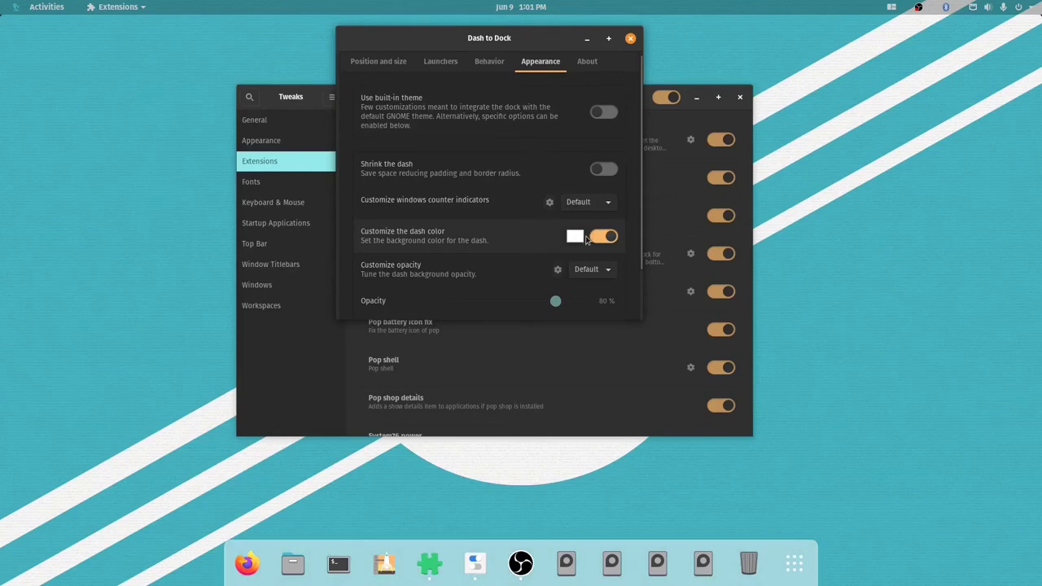
{"action": "left_click", "coordinate": [583, 111]}
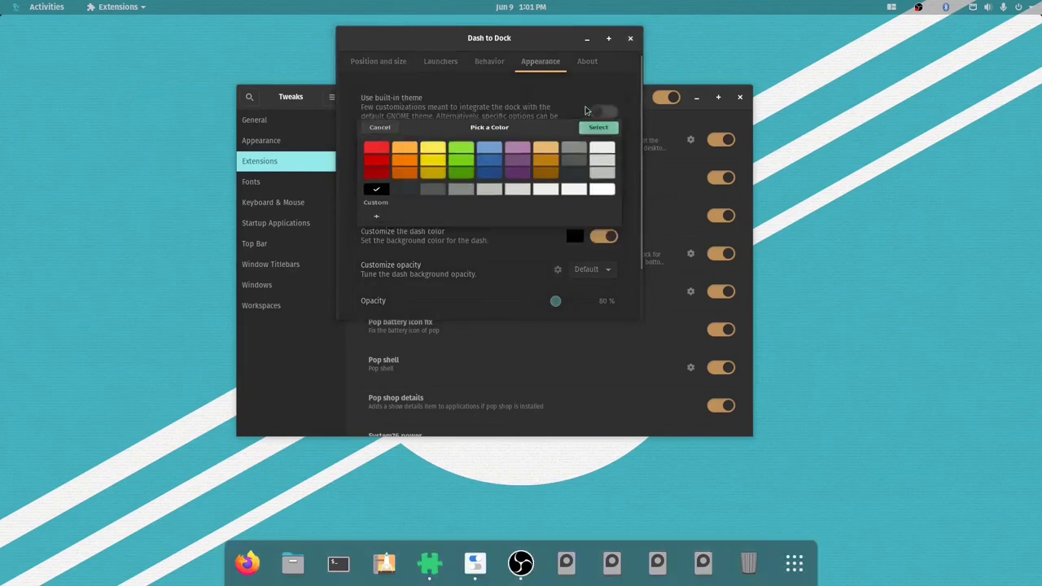
{"action": "scroll", "coordinate": [453, 252], "scroll_direction": "down", "scroll_amount": 1}
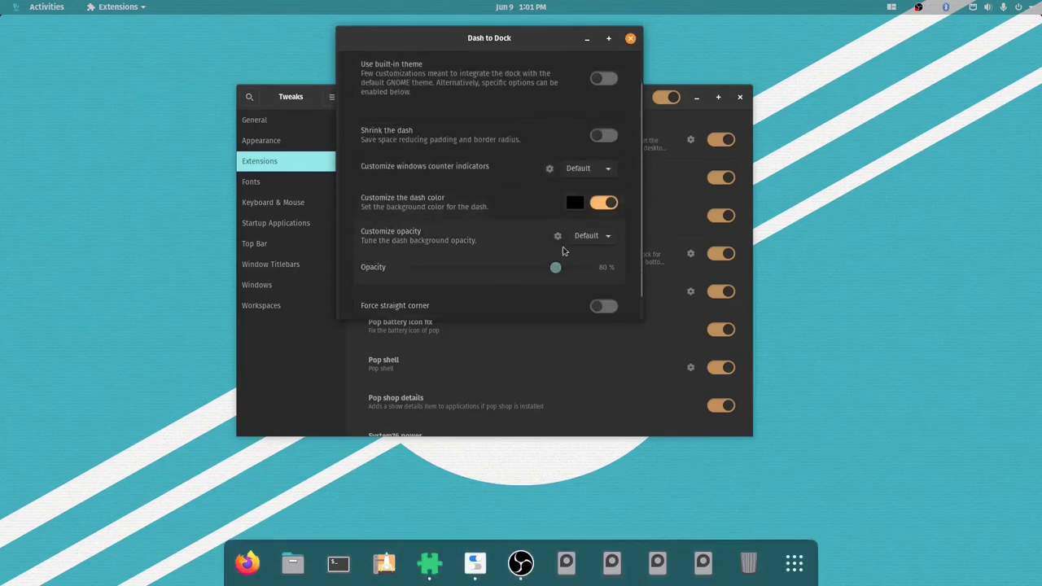
{"action": "left_click", "coordinate": [586, 235]}
{"action": "left_click_drag", "start_coordinate": [557, 271], "coordinate": [454, 269]}
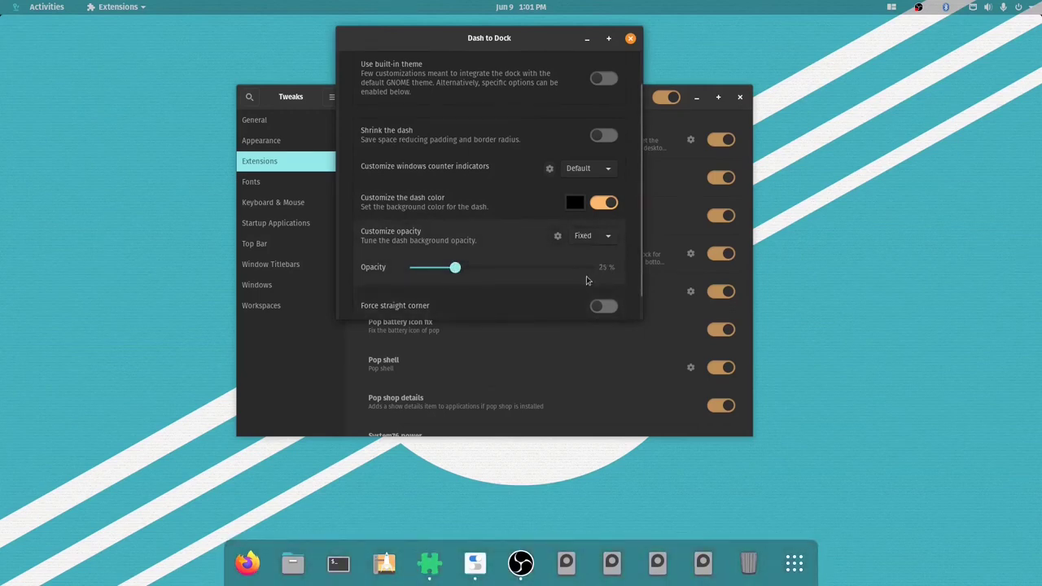
- Under Launchers, switch off Show trash can and Show mounted volumes and devices
{"action": "left_click", "coordinate": [630, 37]}
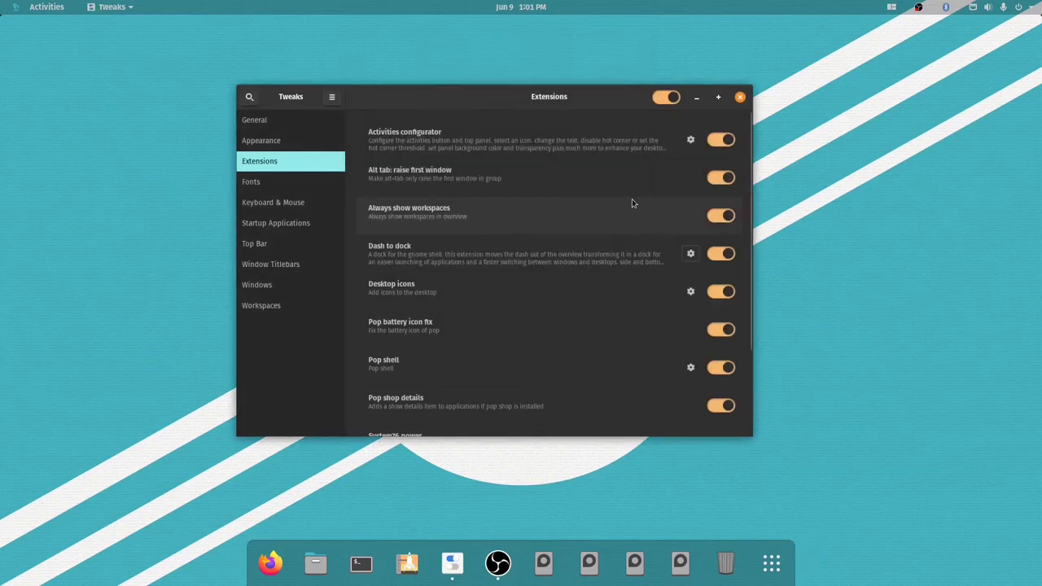
{"action": "left_click", "coordinate": [690, 253]}
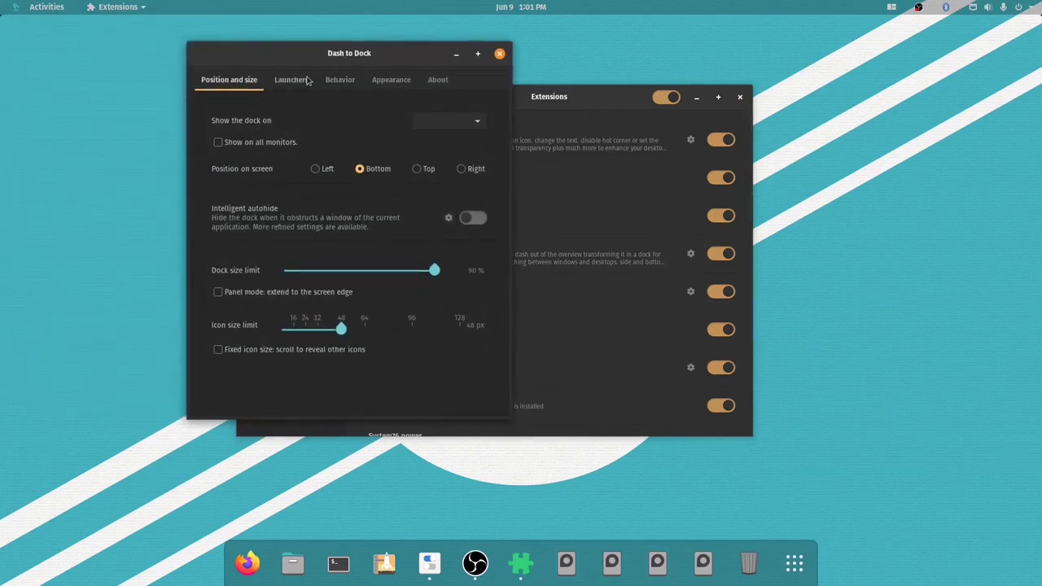
{"action": "left_click", "coordinate": [308, 79]}
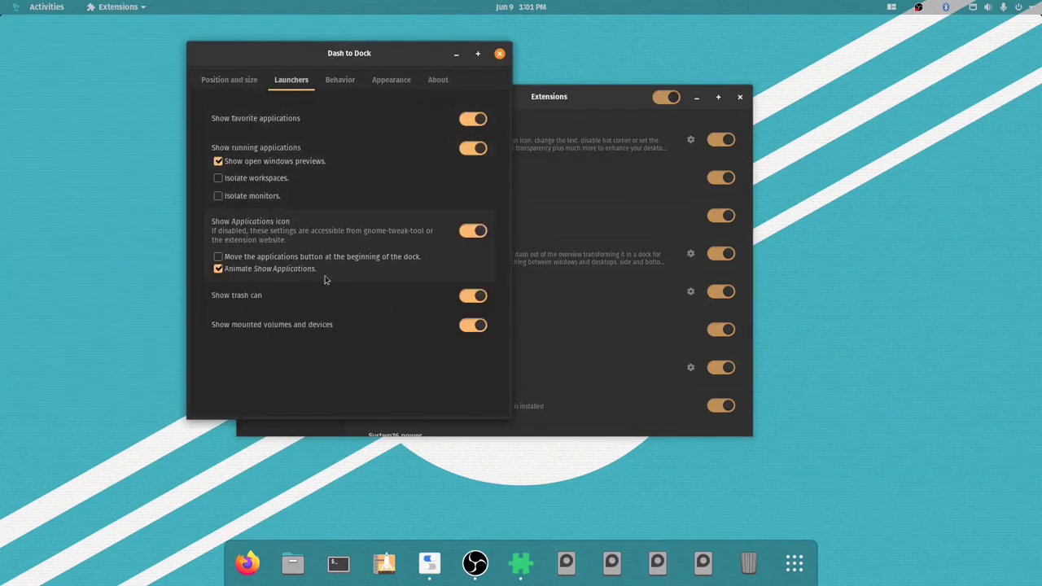
{"action": "left_click", "coordinate": [475, 298]}
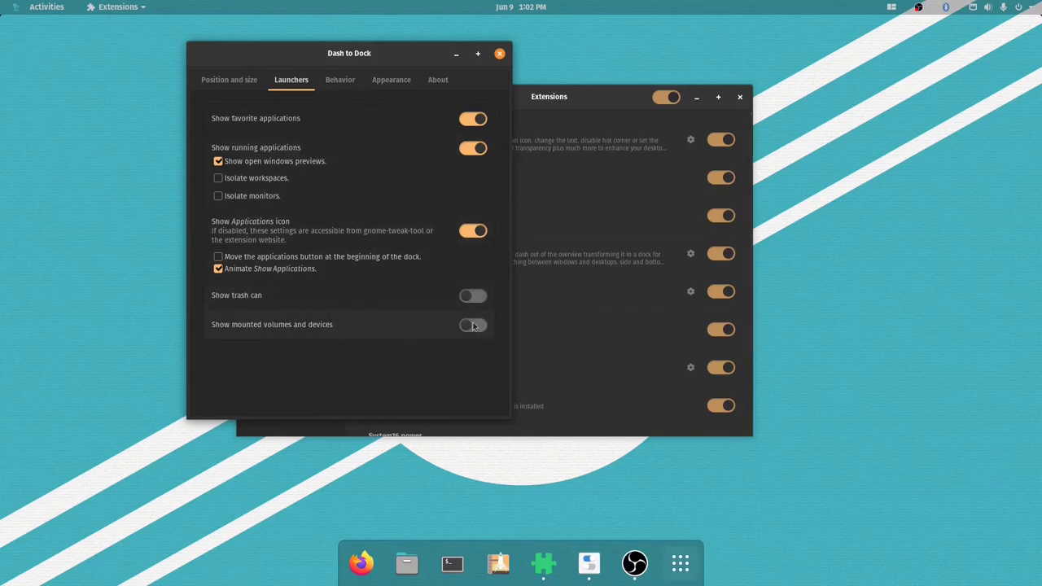
{"action": "left_click_drag", "start_coordinate": [369, 61], "coordinate": [504, 94]}
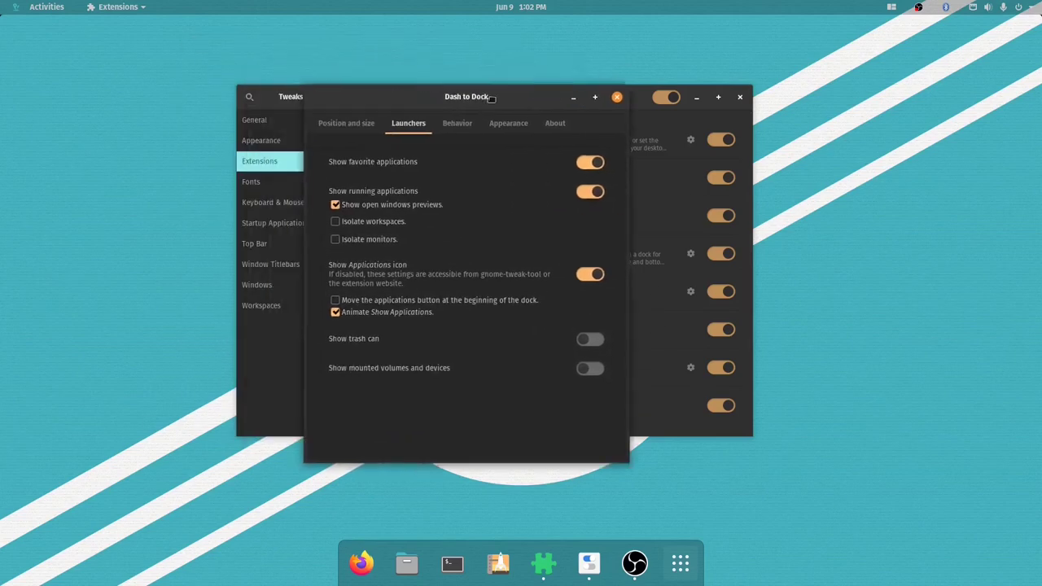
- Turn on 'Show the personal folder in the desktop' in the Desktop icons extension settings
{"action": "left_click", "coordinate": [635, 86]}
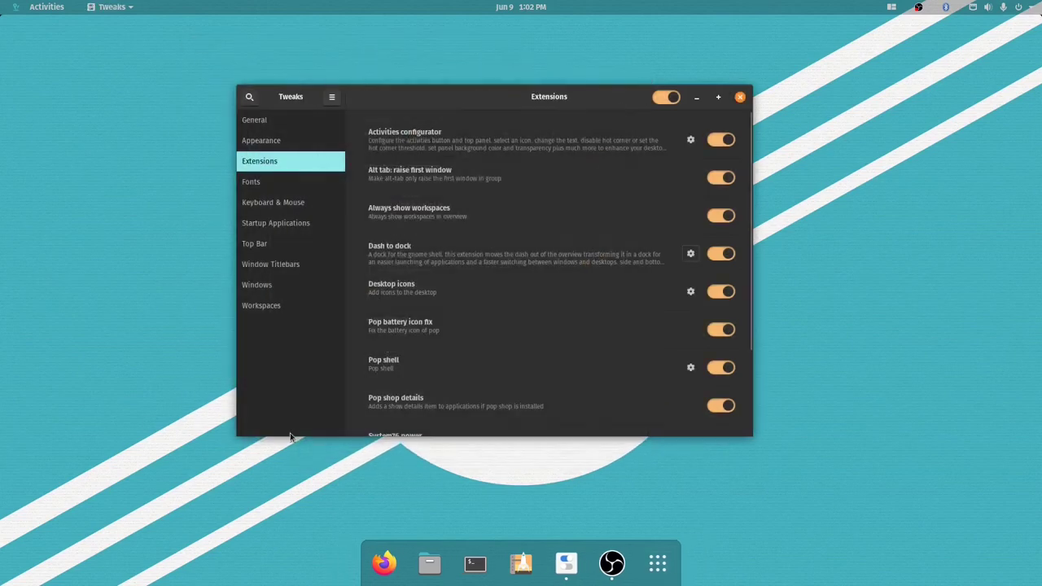
{"action": "scroll", "coordinate": [461, 349], "scroll_direction": "down", "scroll_amount": 3}
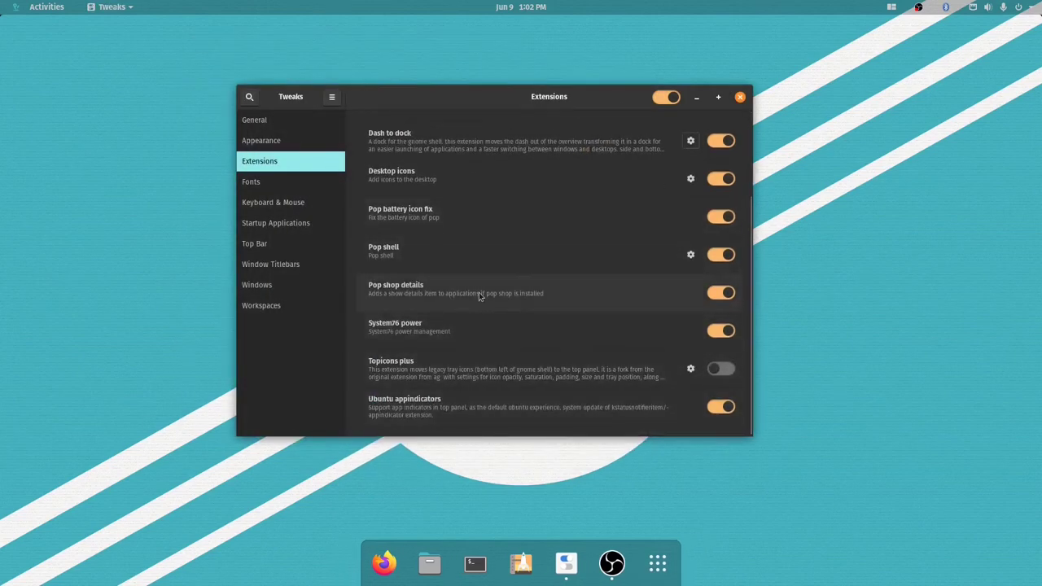
{"action": "scroll", "coordinate": [479, 294], "scroll_direction": "up", "scroll_amount": 1}
{"action": "scroll", "coordinate": [465, 269], "scroll_direction": "up", "scroll_amount": 2}
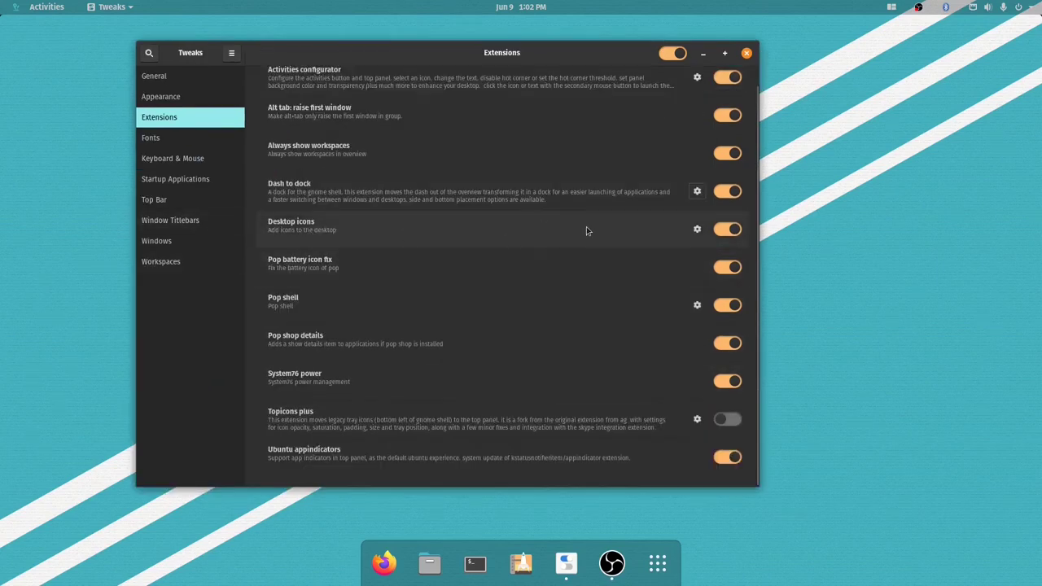
{"action": "left_click", "coordinate": [694, 229]}
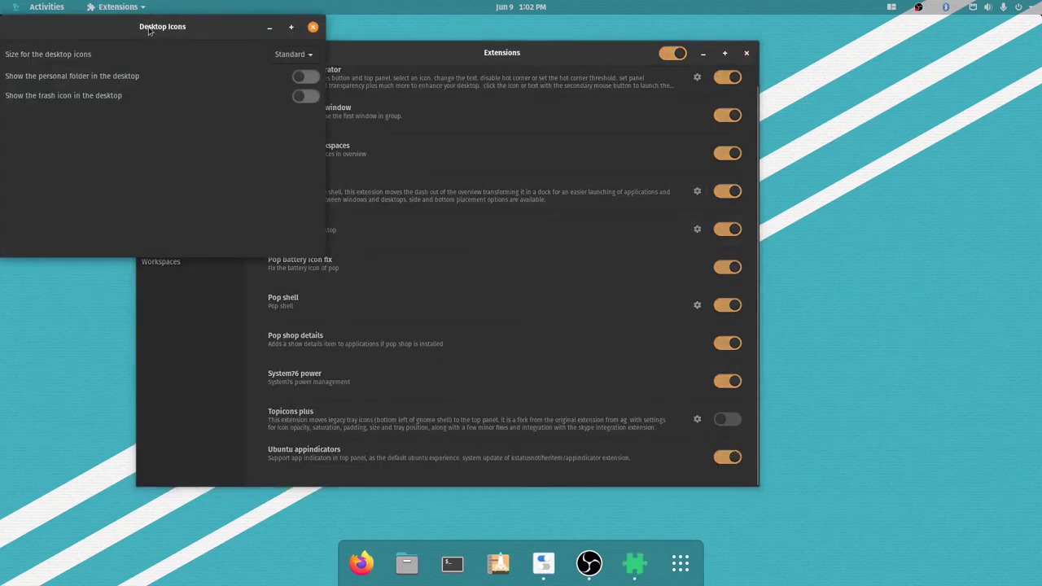
{"action": "left_click", "coordinate": [400, 102]}
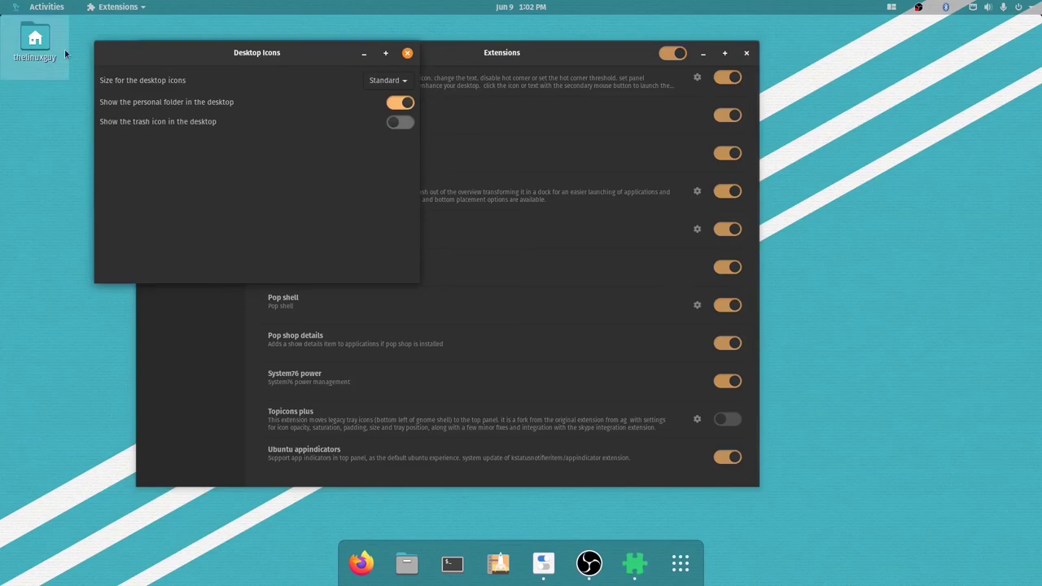
{"action": "left_click", "coordinate": [407, 54]}
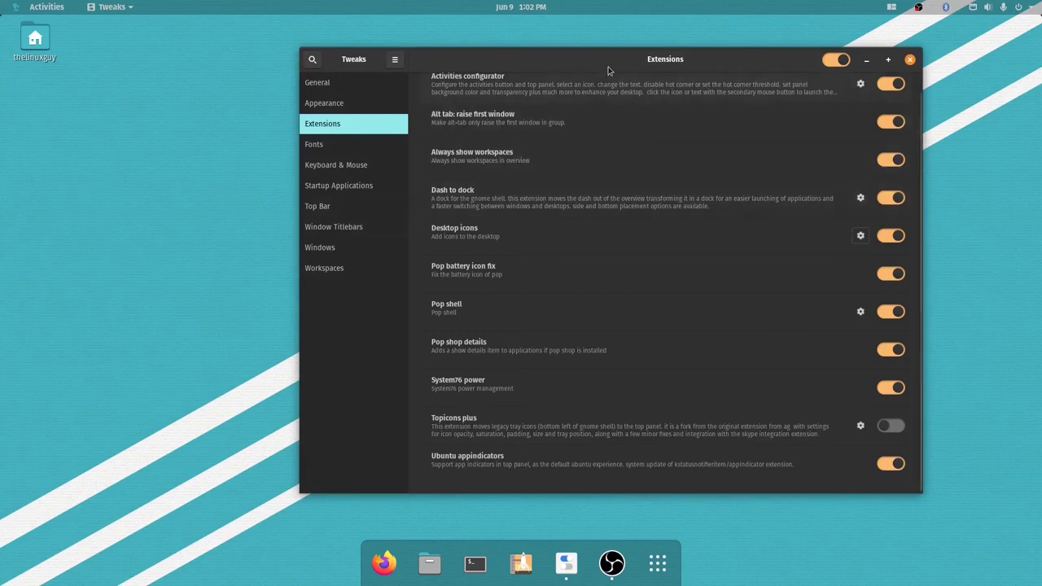
- Check the new home folder icon on the desktop and close GNOME Tweaks
{"action": "left_click_drag", "start_coordinate": [610, 65], "coordinate": [486, 63]}
{"action": "left_click", "coordinate": [35, 45]}
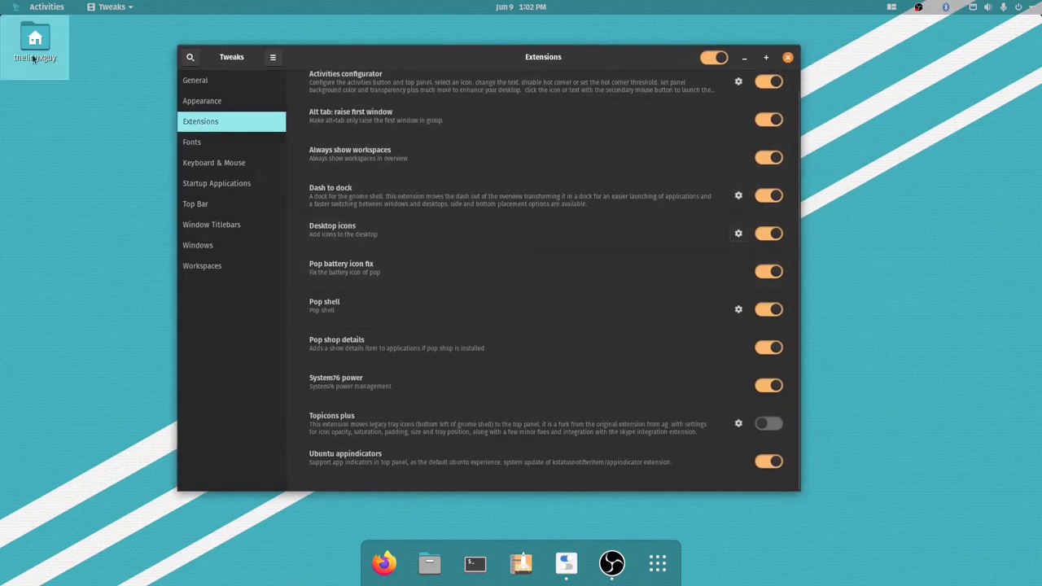
{"action": "left_click", "coordinate": [119, 138]}
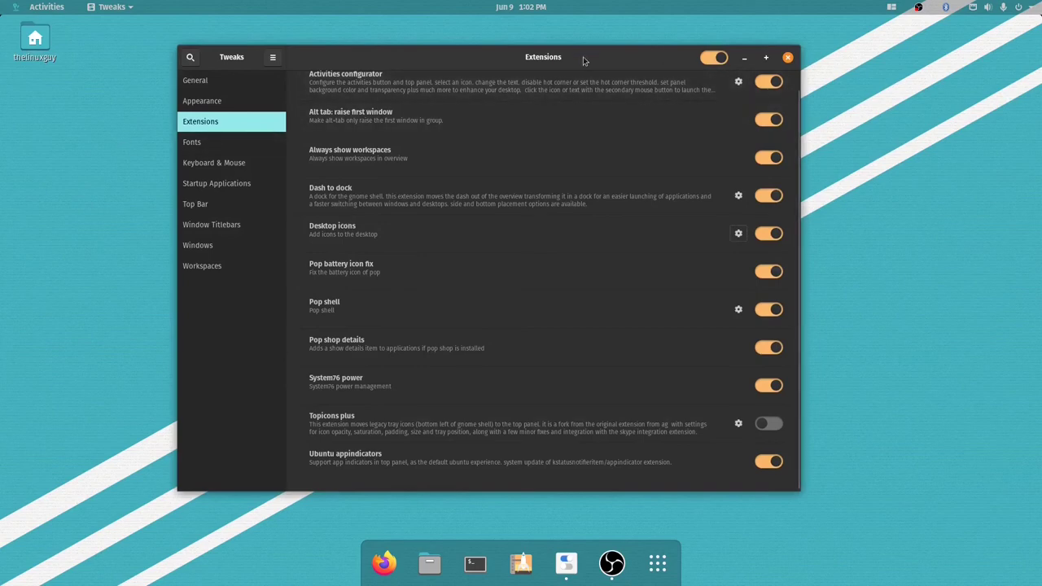
{"action": "left_click_drag", "start_coordinate": [583, 56], "coordinate": [579, 51]}
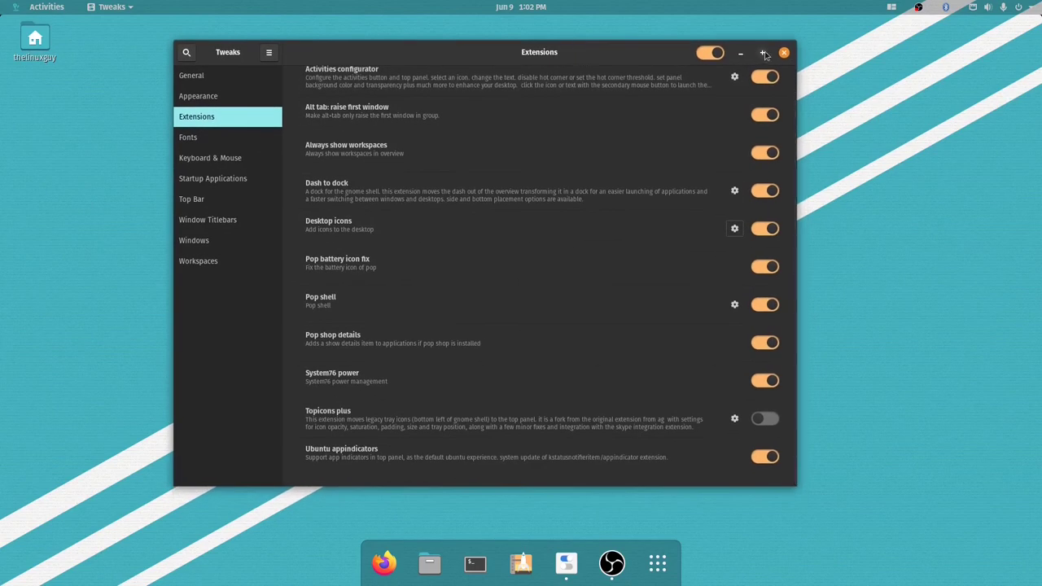
{"action": "left_click", "coordinate": [783, 54]}
{"action": "right_click", "coordinate": [625, 150]}
- Apply the teal smoke wallpaper, close Settings, and briefly check the calendar panel
{"action": "left_click", "coordinate": [691, 263]}
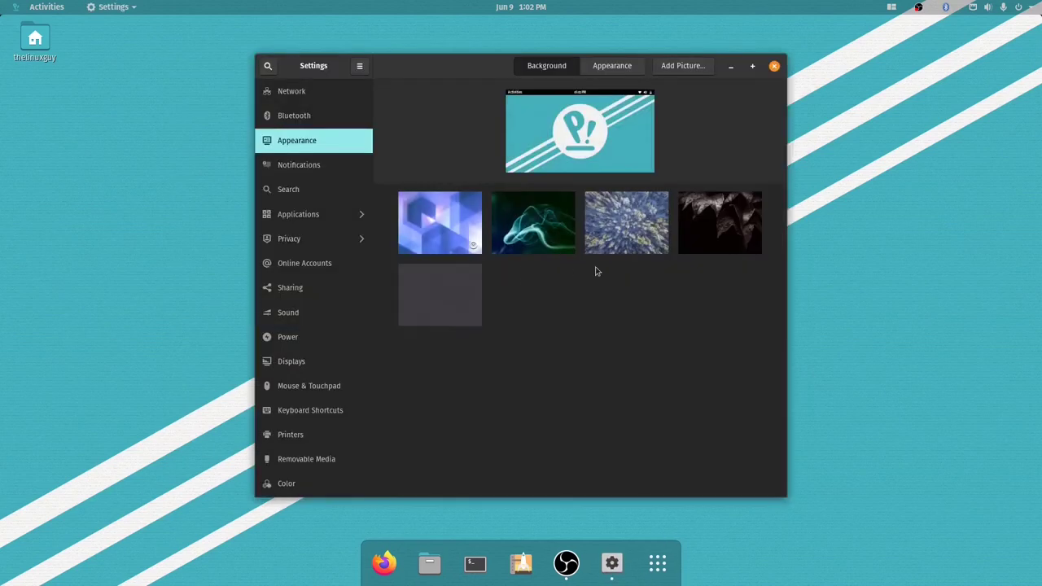
{"action": "left_click", "coordinate": [552, 238]}
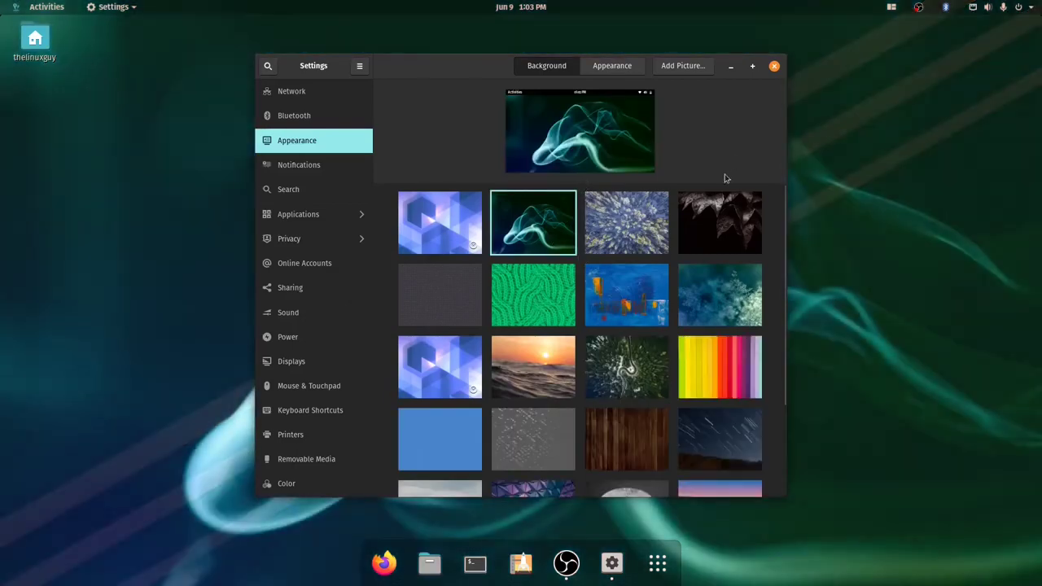
{"action": "key", "text": "super+q"}
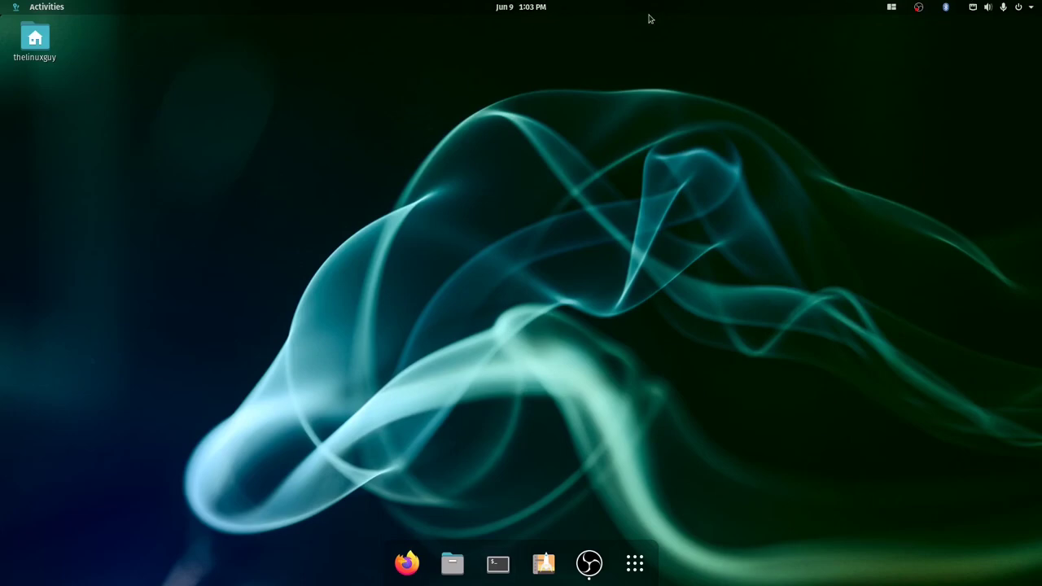
{"action": "left_click", "coordinate": [522, 7]}
{"action": "left_click", "coordinate": [526, 425]}
- Show the app grid and page through it, ending back on page one
{"action": "left_click", "coordinate": [636, 564]}
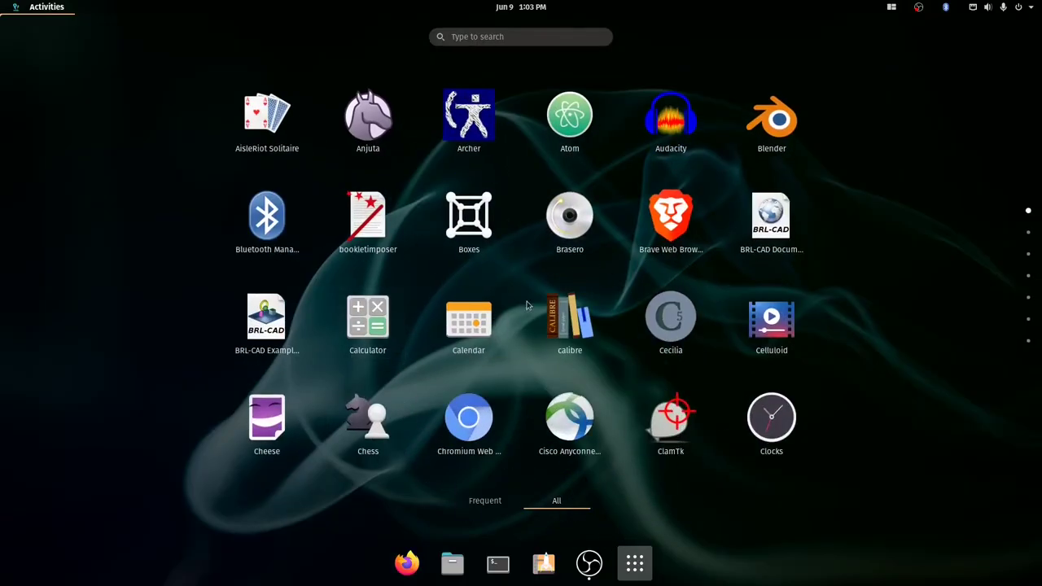
{"action": "scroll", "coordinate": [526, 305], "scroll_direction": "down", "scroll_amount": 2}
{"action": "scroll", "coordinate": [537, 301], "scroll_direction": "down", "scroll_amount": 1}
{"action": "scroll", "coordinate": [536, 302], "scroll_direction": "down", "scroll_amount": 1}
{"action": "scroll", "coordinate": [545, 298], "scroll_direction": "down", "scroll_amount": 1}
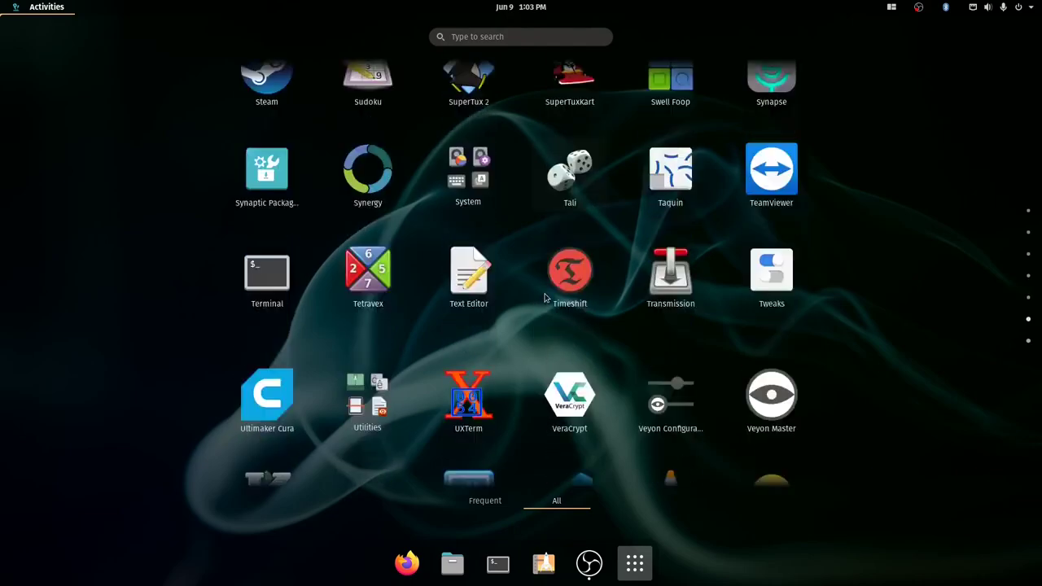
{"action": "scroll", "coordinate": [545, 299], "scroll_direction": "down", "scroll_amount": 1}
{"action": "scroll", "coordinate": [561, 289], "scroll_direction": "up", "scroll_amount": 2}
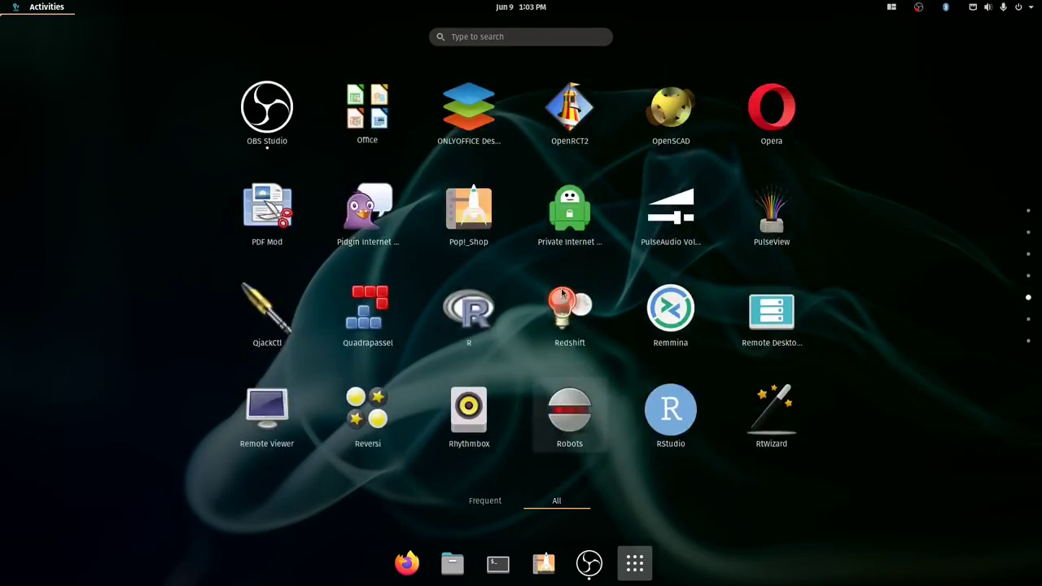
{"action": "scroll", "coordinate": [561, 293], "scroll_direction": "up", "scroll_amount": 1}
{"action": "scroll", "coordinate": [561, 293], "scroll_direction": "up", "scroll_amount": 2}
{"action": "scroll", "coordinate": [561, 293], "scroll_direction": "up", "scroll_amount": 1}
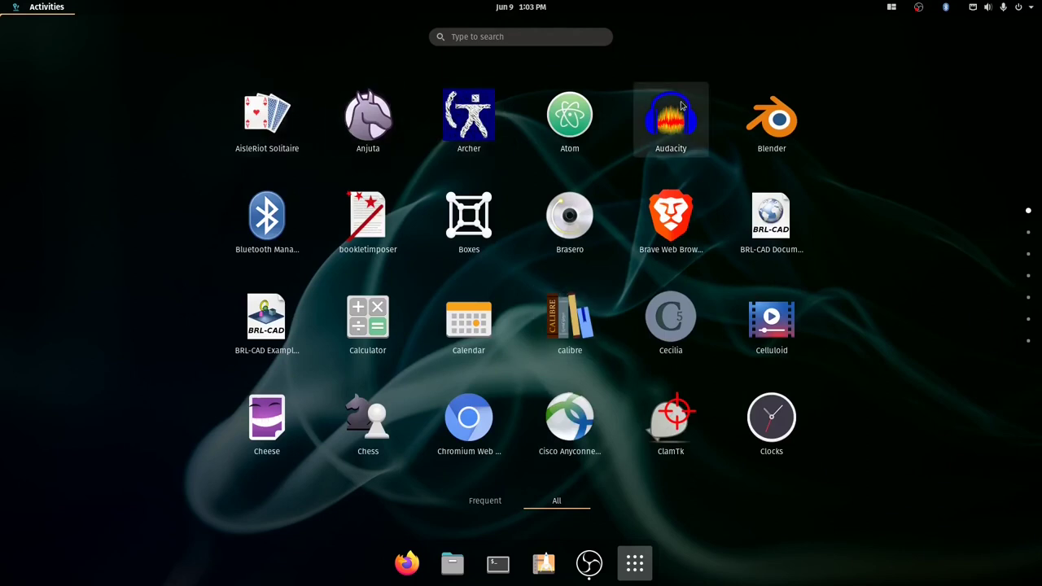
- Drag Audacity onto Blender to make a folder named 'Content Creation'
{"action": "left_click_drag", "start_coordinate": [667, 121], "coordinate": [774, 135]}
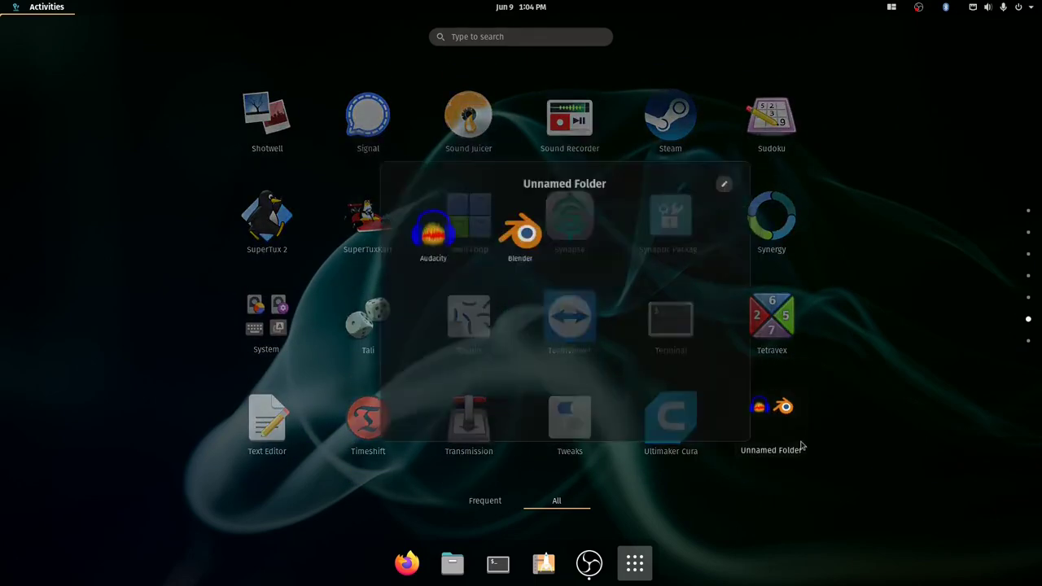
{"action": "left_click", "coordinate": [707, 140]}
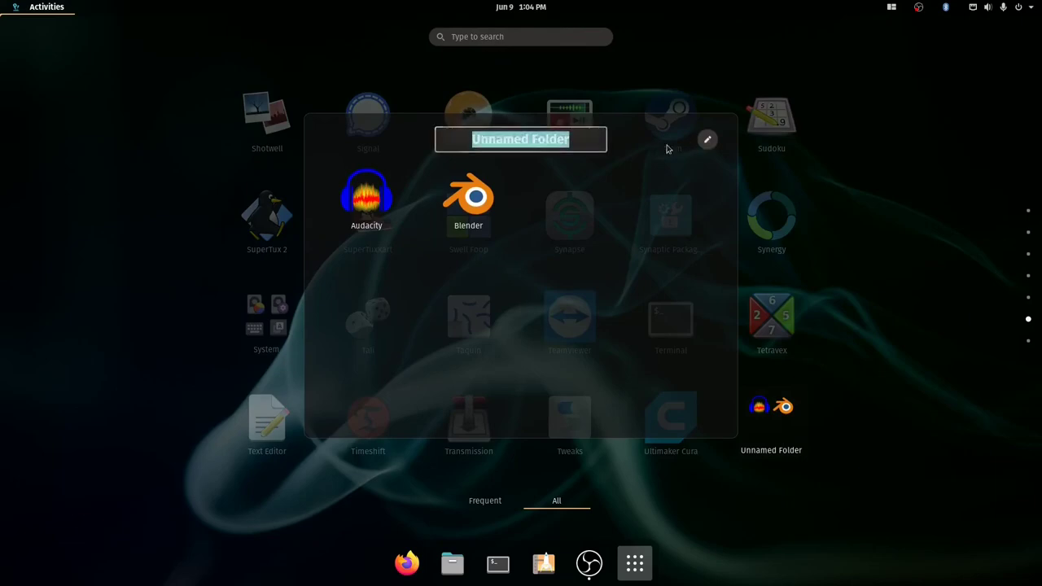
{"action": "type", "text": "Content Creation"}
{"action": "key", "text": "Return"}
{"action": "key", "text": "Escape"}
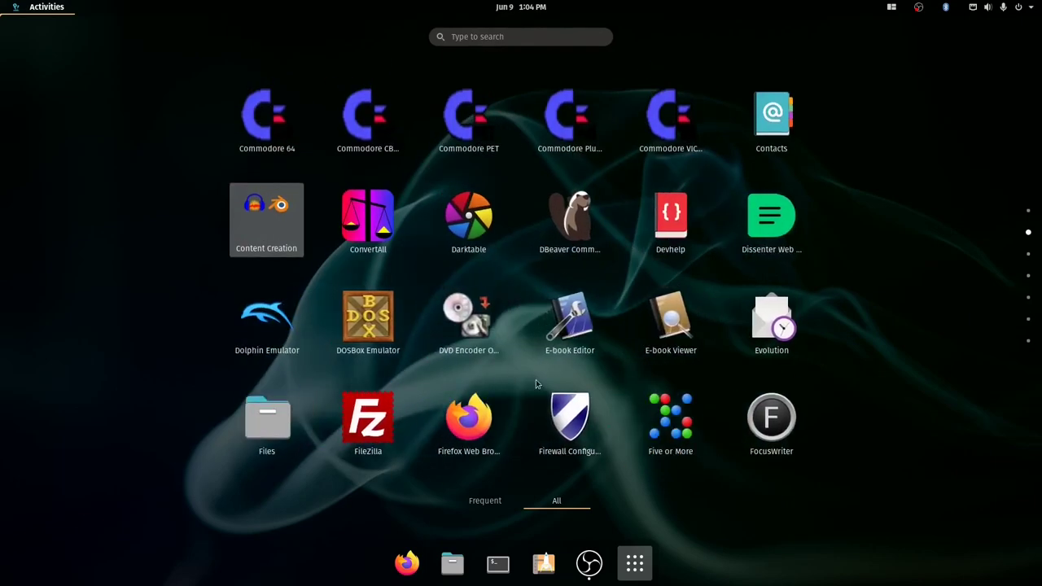
- Browse the app grid pages and return to the first page
{"action": "scroll", "coordinate": [371, 278], "scroll_direction": "up", "scroll_amount": 1}
{"action": "scroll", "coordinate": [364, 264], "scroll_direction": "down", "scroll_amount": 1}
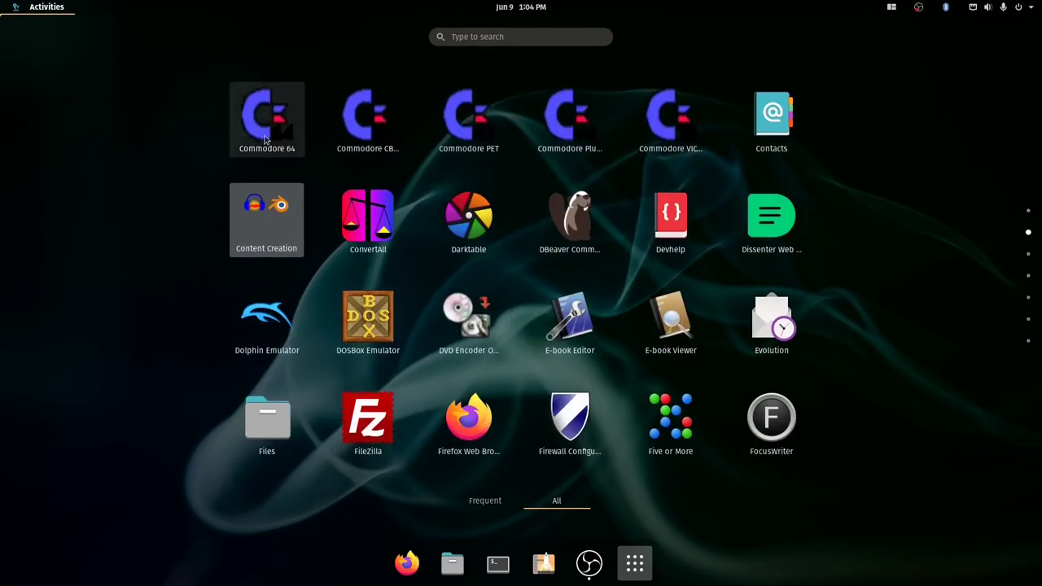
{"action": "left_click_drag", "start_coordinate": [267, 118], "coordinate": [326, 133]}
{"action": "scroll", "coordinate": [686, 320], "scroll_direction": "down", "scroll_amount": 5}
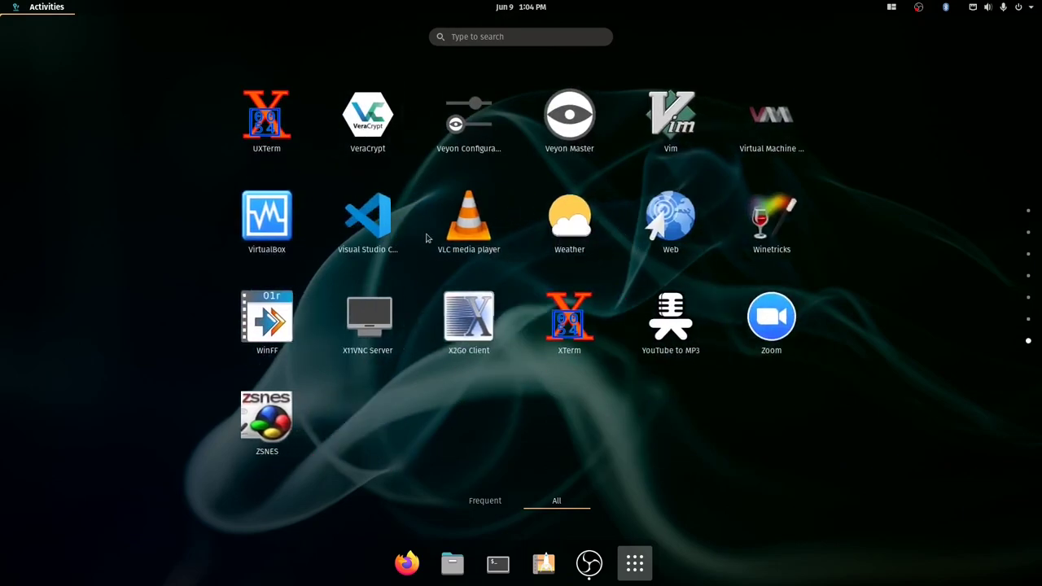
{"action": "scroll", "coordinate": [686, 320], "scroll_direction": "up", "scroll_amount": 1}
{"action": "scroll", "coordinate": [688, 321], "scroll_direction": "up", "scroll_amount": 1}
{"action": "scroll", "coordinate": [692, 326], "scroll_direction": "up", "scroll_amount": 2}
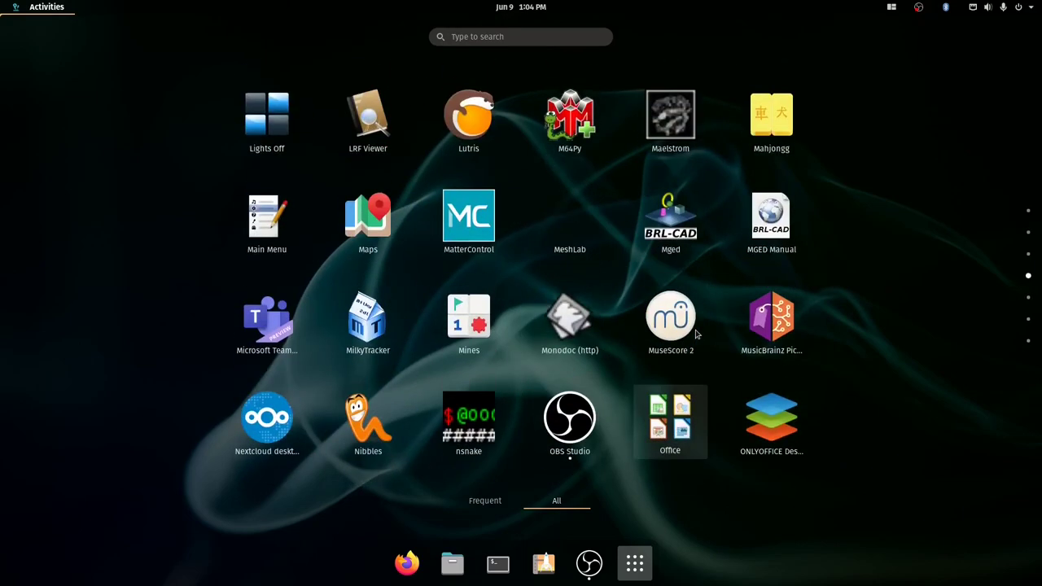
{"action": "scroll", "coordinate": [698, 330], "scroll_direction": "up", "scroll_amount": 1}
{"action": "scroll", "coordinate": [698, 330], "scroll_direction": "up", "scroll_amount": 1}
{"action": "scroll", "coordinate": [697, 327], "scroll_direction": "up", "scroll_amount": 1}
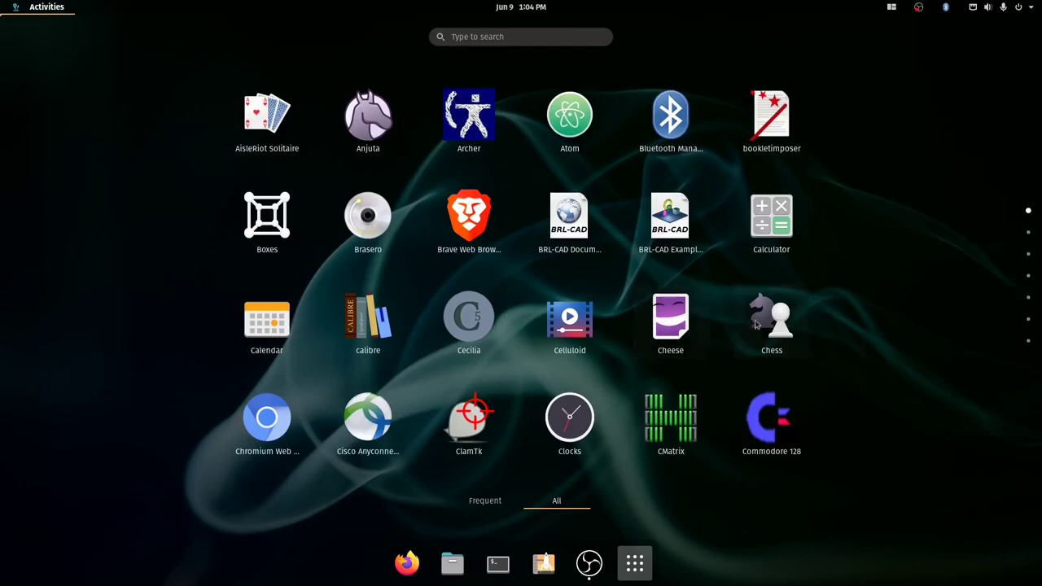
{"action": "left_click", "coordinate": [1029, 297]}
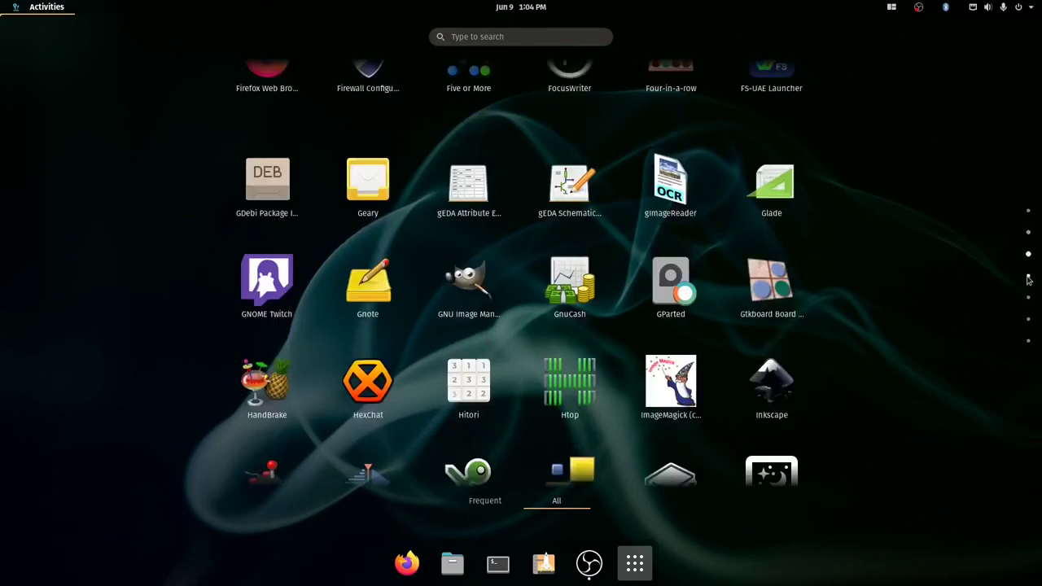
{"action": "left_click", "coordinate": [1027, 211]}
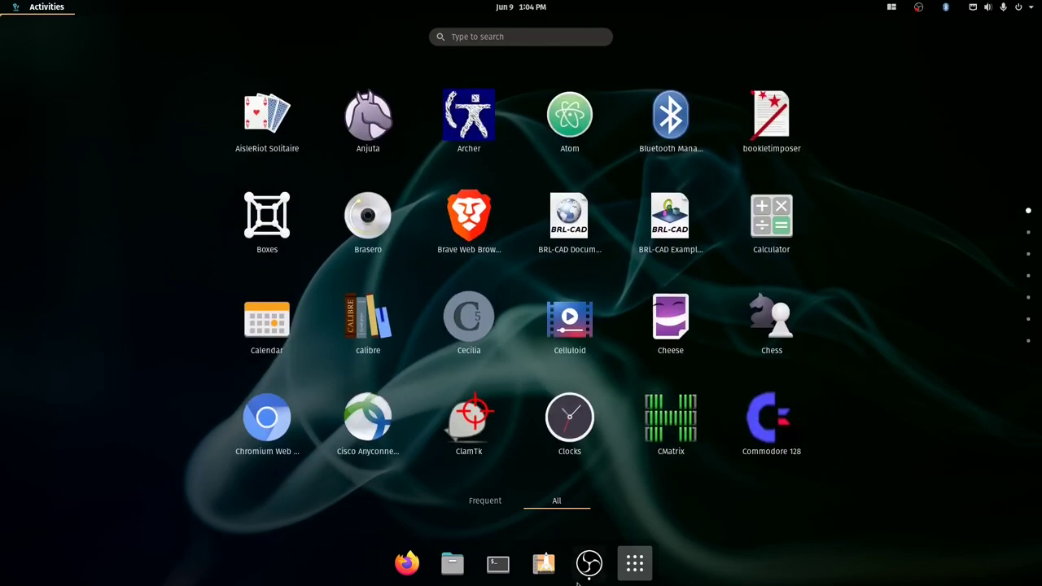
- Reopen the app grid, scroll through it, then return to the smoke desktop
{"action": "left_click", "coordinate": [628, 573]}
{"action": "scroll", "coordinate": [616, 424], "scroll_direction": "down", "scroll_amount": 1}
{"action": "scroll", "coordinate": [616, 413], "scroll_direction": "down", "scroll_amount": 1}
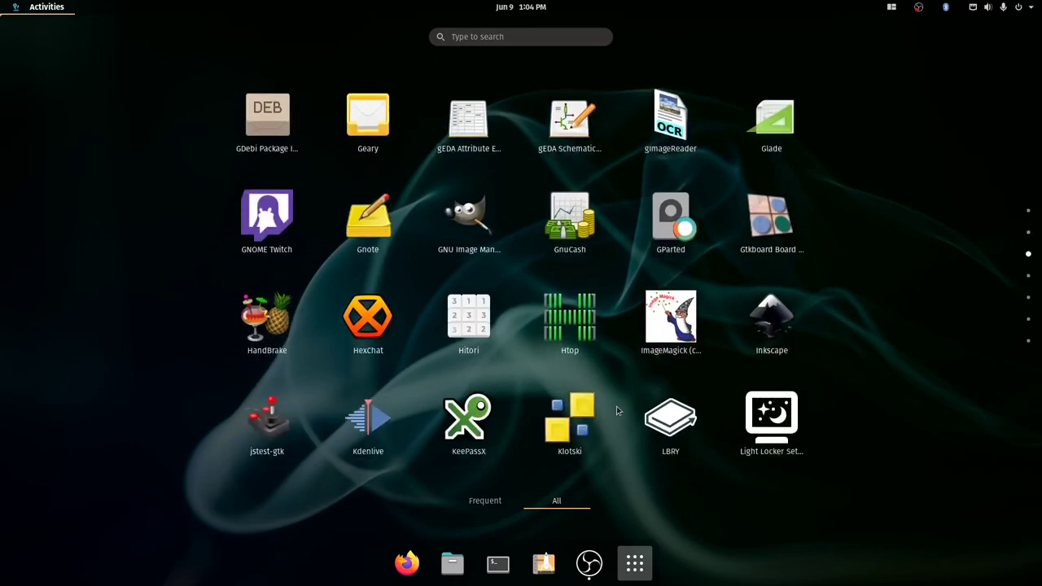
{"action": "scroll", "coordinate": [618, 407], "scroll_direction": "down", "scroll_amount": 1}
{"action": "scroll", "coordinate": [617, 404], "scroll_direction": "down", "scroll_amount": 1}
{"action": "scroll", "coordinate": [617, 403], "scroll_direction": "down", "scroll_amount": 1}
{"action": "scroll", "coordinate": [629, 389], "scroll_direction": "down", "scroll_amount": 1}
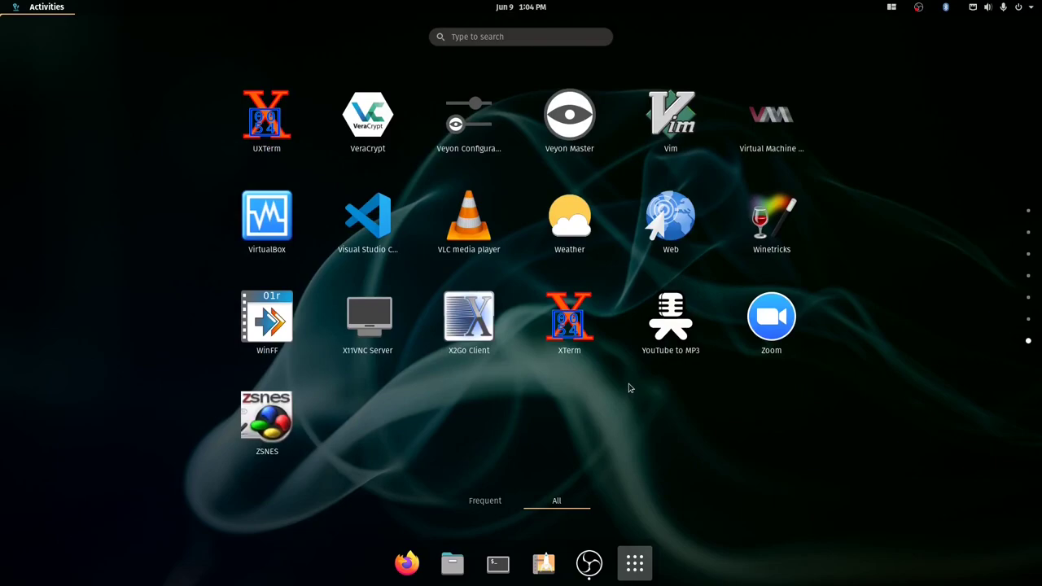
{"action": "scroll", "coordinate": [619, 395], "scroll_direction": "up", "scroll_amount": 1}
{"action": "scroll", "coordinate": [607, 408], "scroll_direction": "up", "scroll_amount": 1}
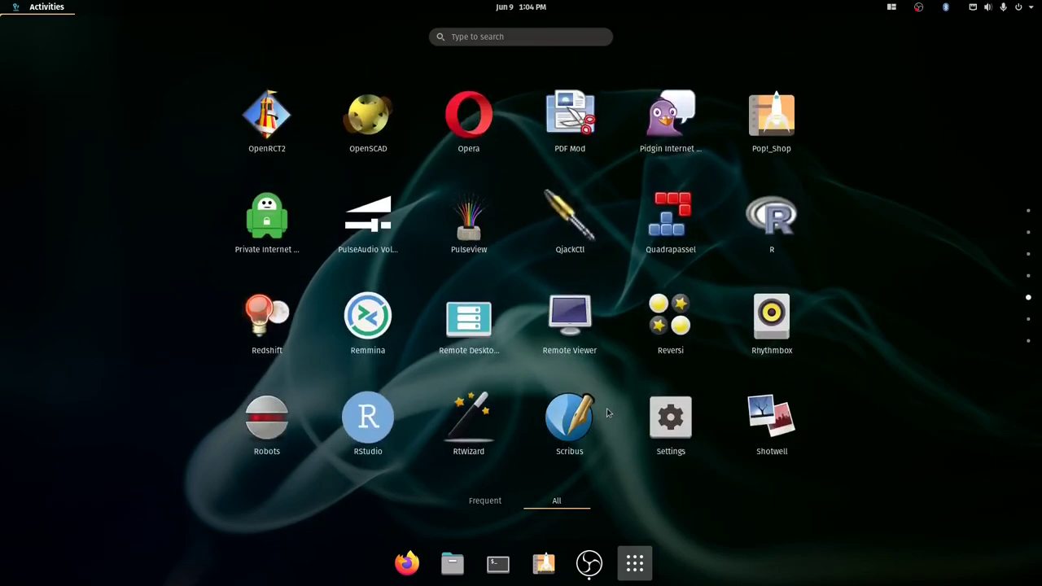
{"action": "scroll", "coordinate": [607, 408], "scroll_direction": "up", "scroll_amount": 3}
{"action": "scroll", "coordinate": [570, 423], "scroll_direction": "up", "scroll_amount": 1}
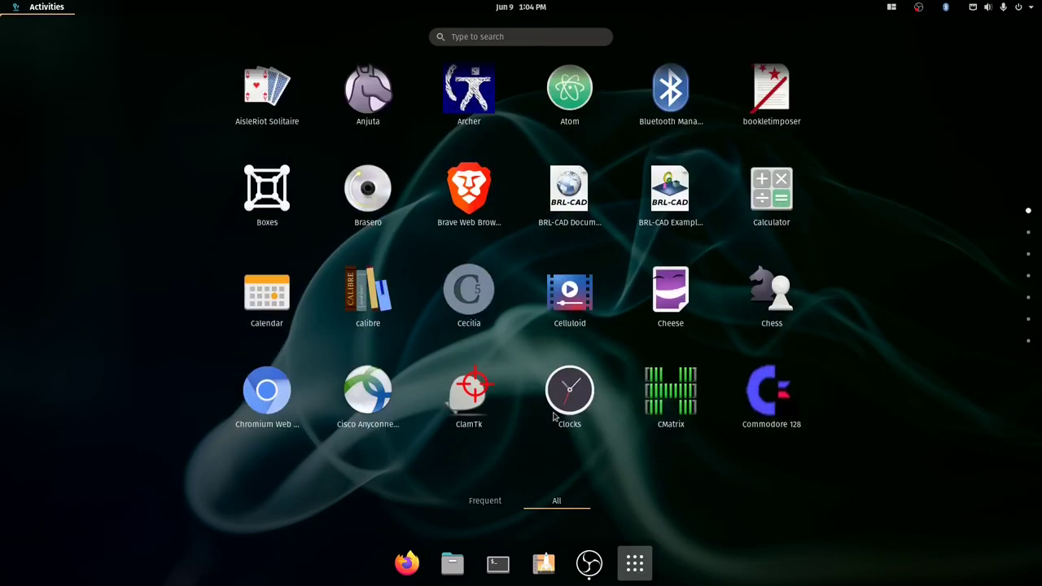
{"action": "left_click", "coordinate": [662, 570]}
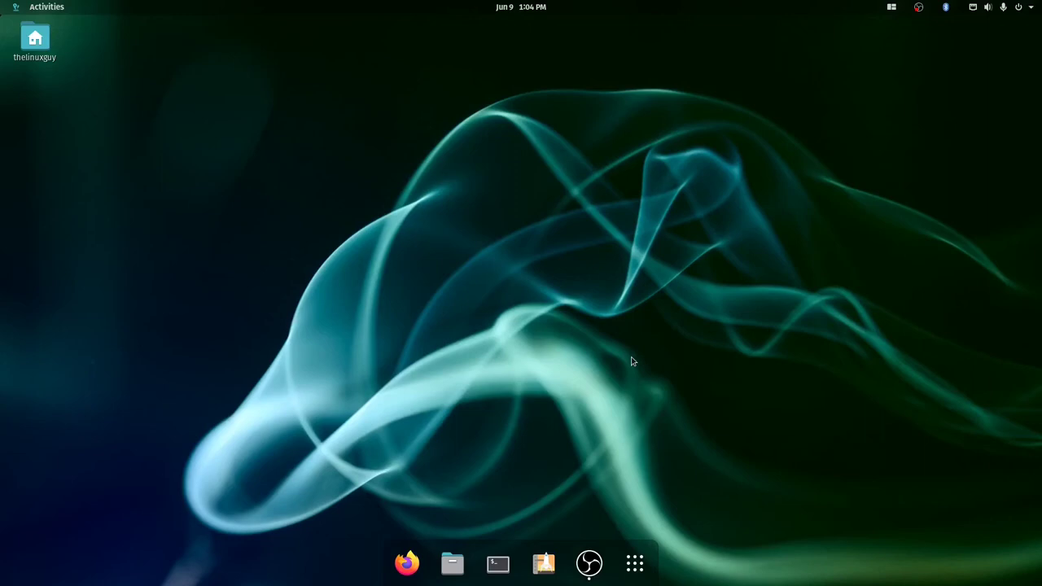